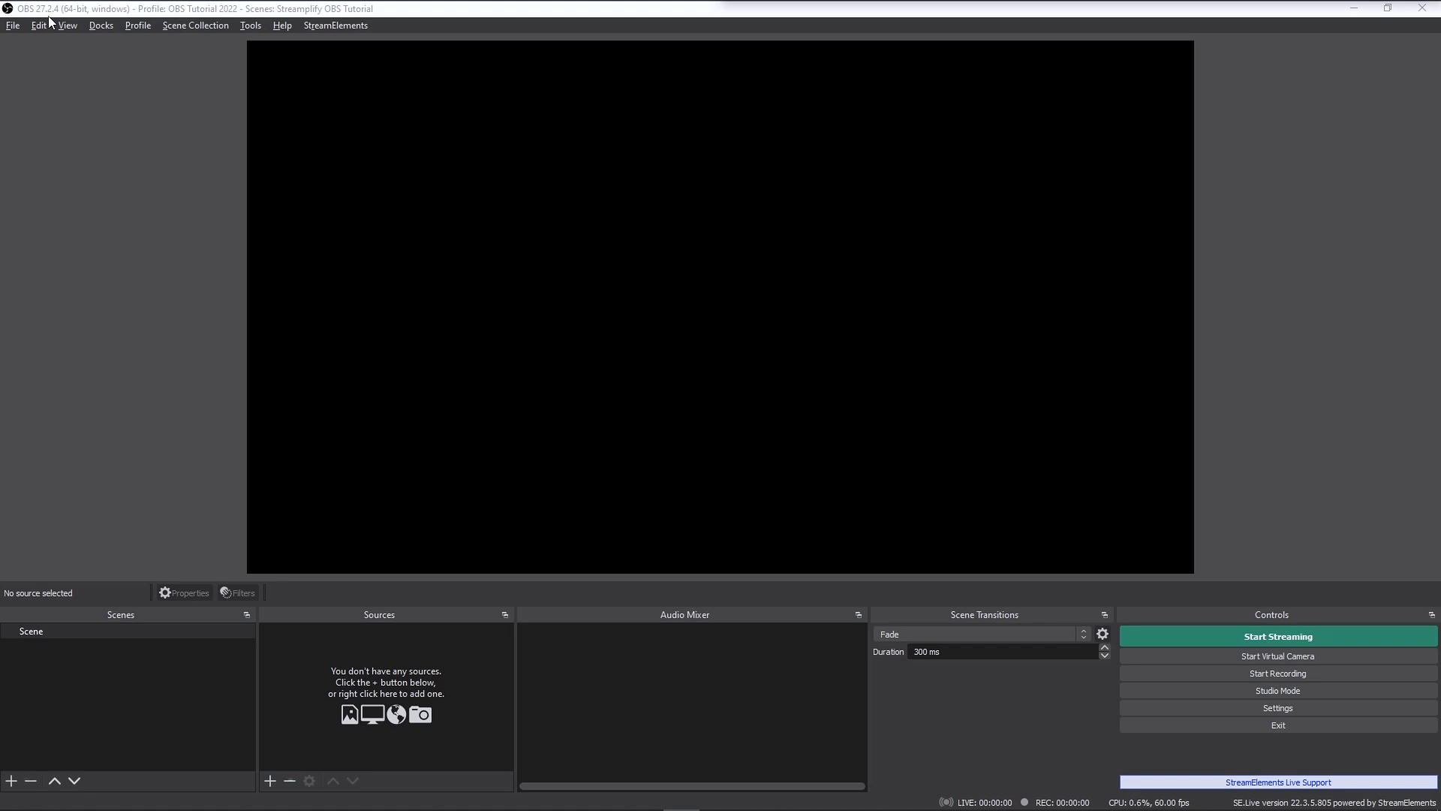
- Start the Auto-Configuration Wizard and choose to optimize for streaming, with recording secondary
left_click(248, 27)
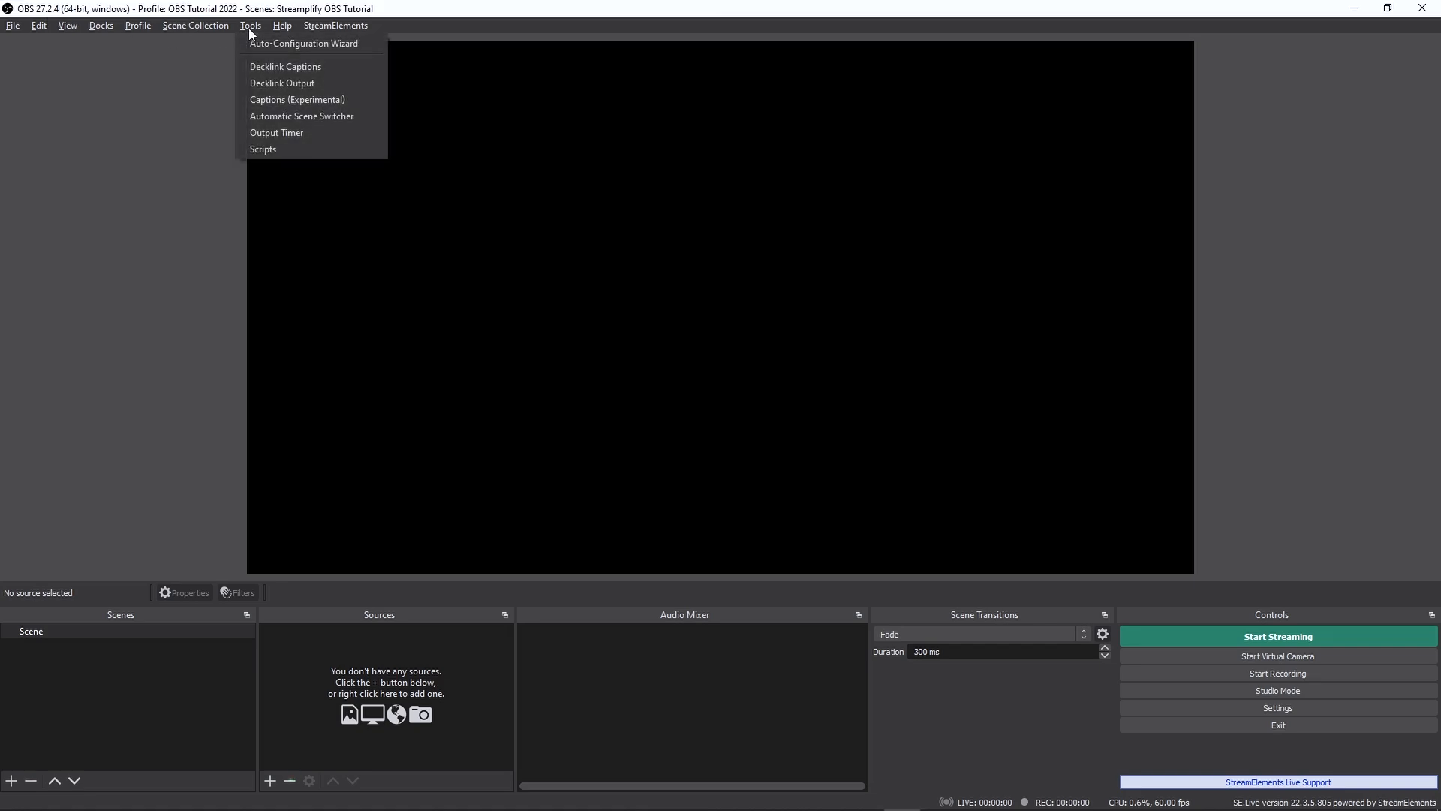
left_click(267, 45)
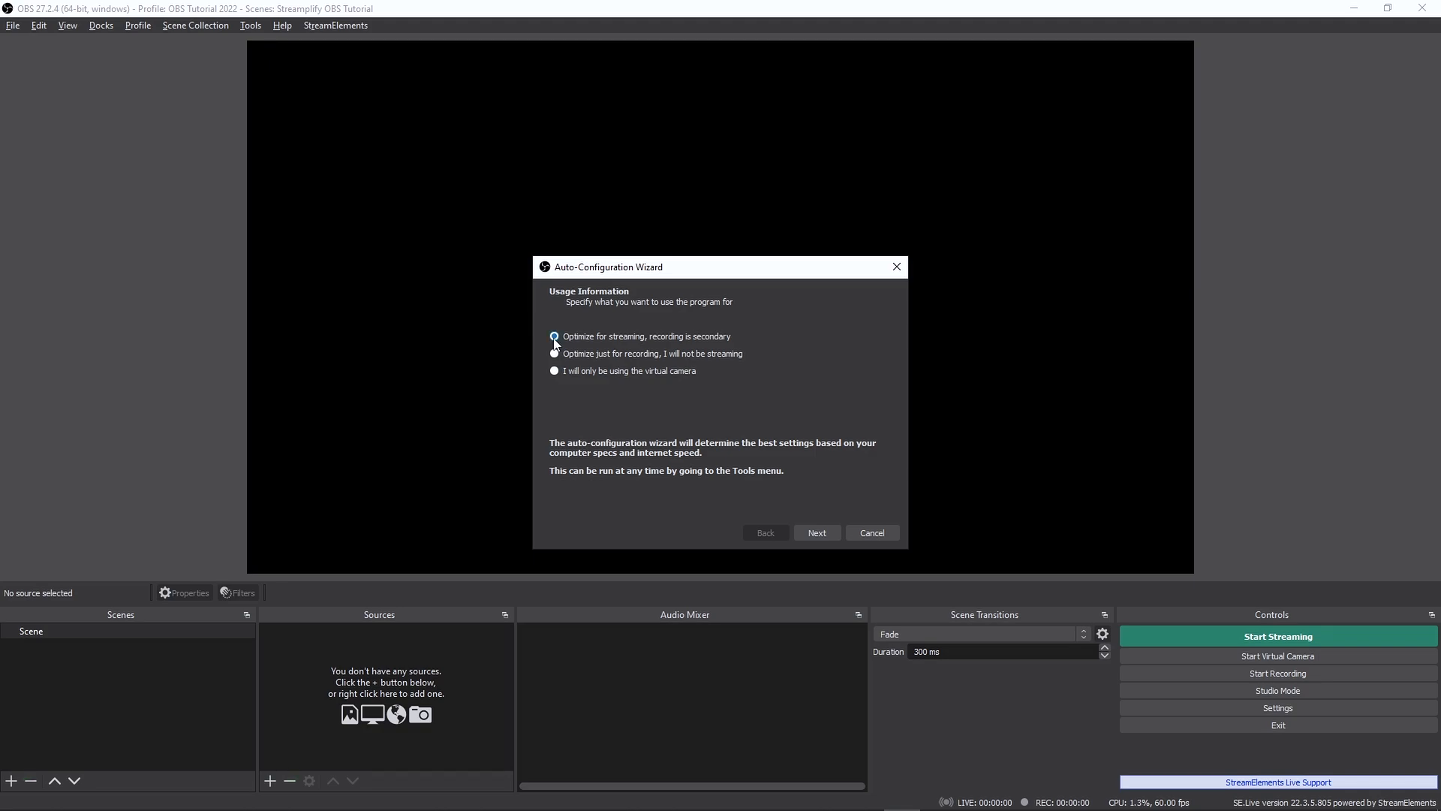
left_click(817, 532)
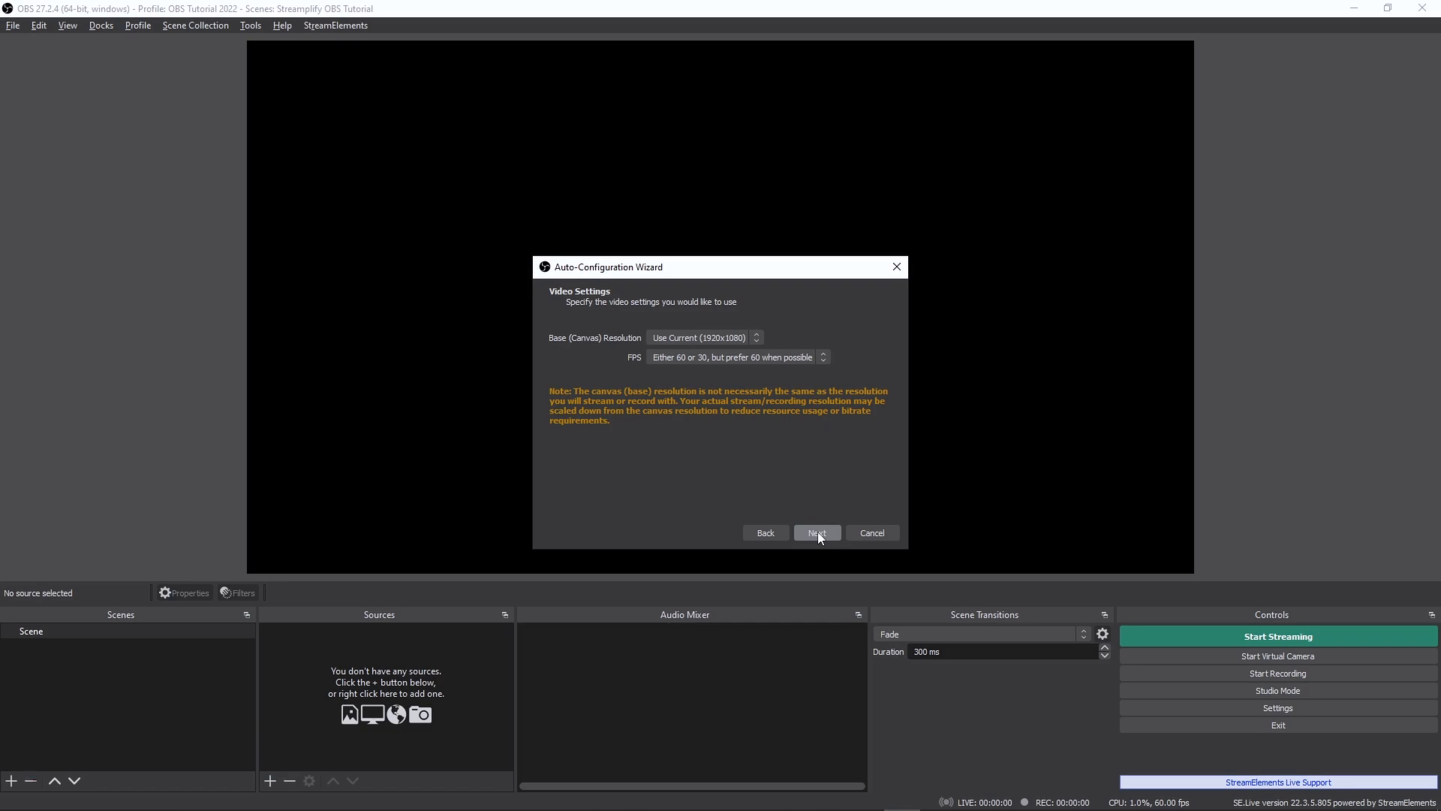
- Keep the base canvas resolution at Use Current (1920x1080) and set the wizard's FPS to 60
left_click(755, 338)
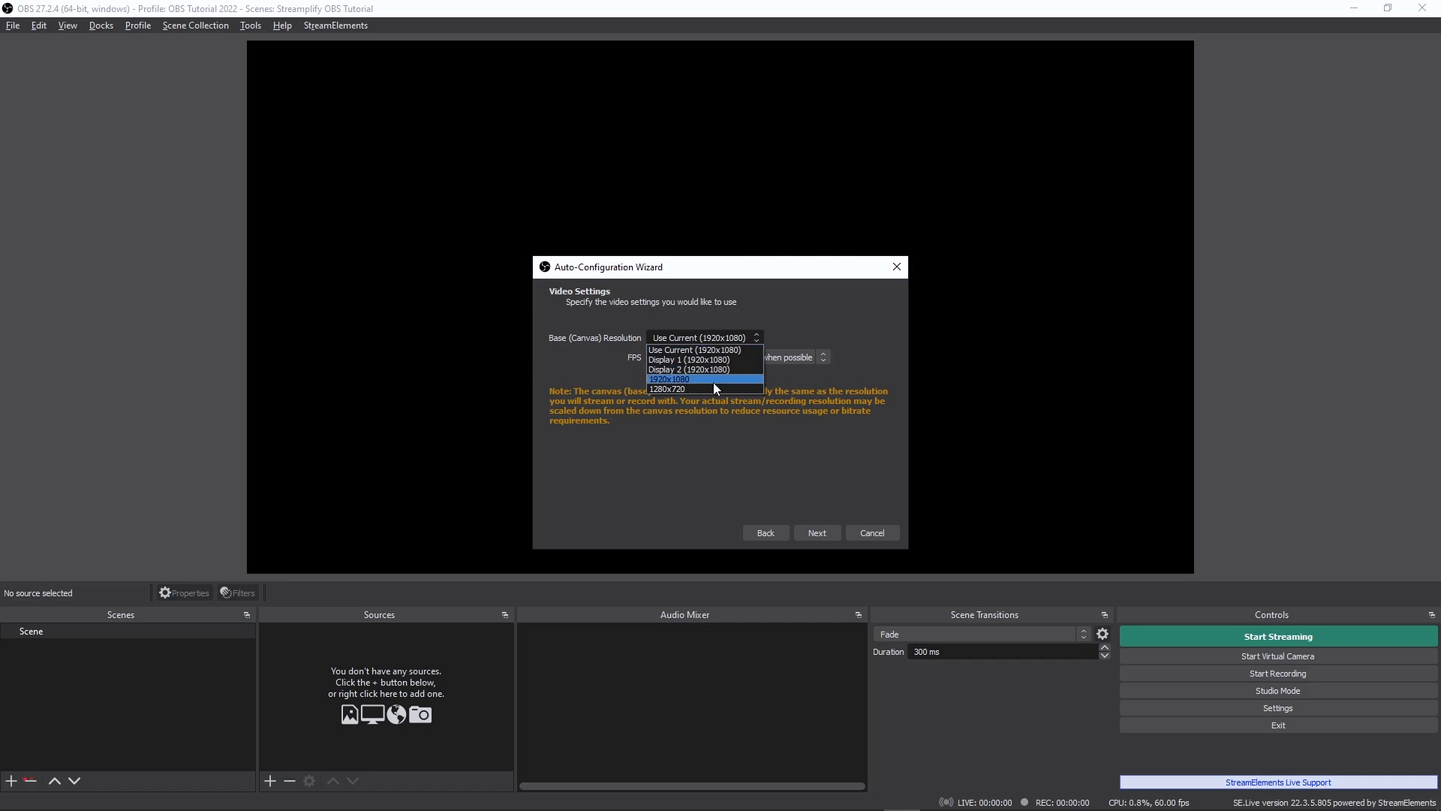
left_click(715, 351)
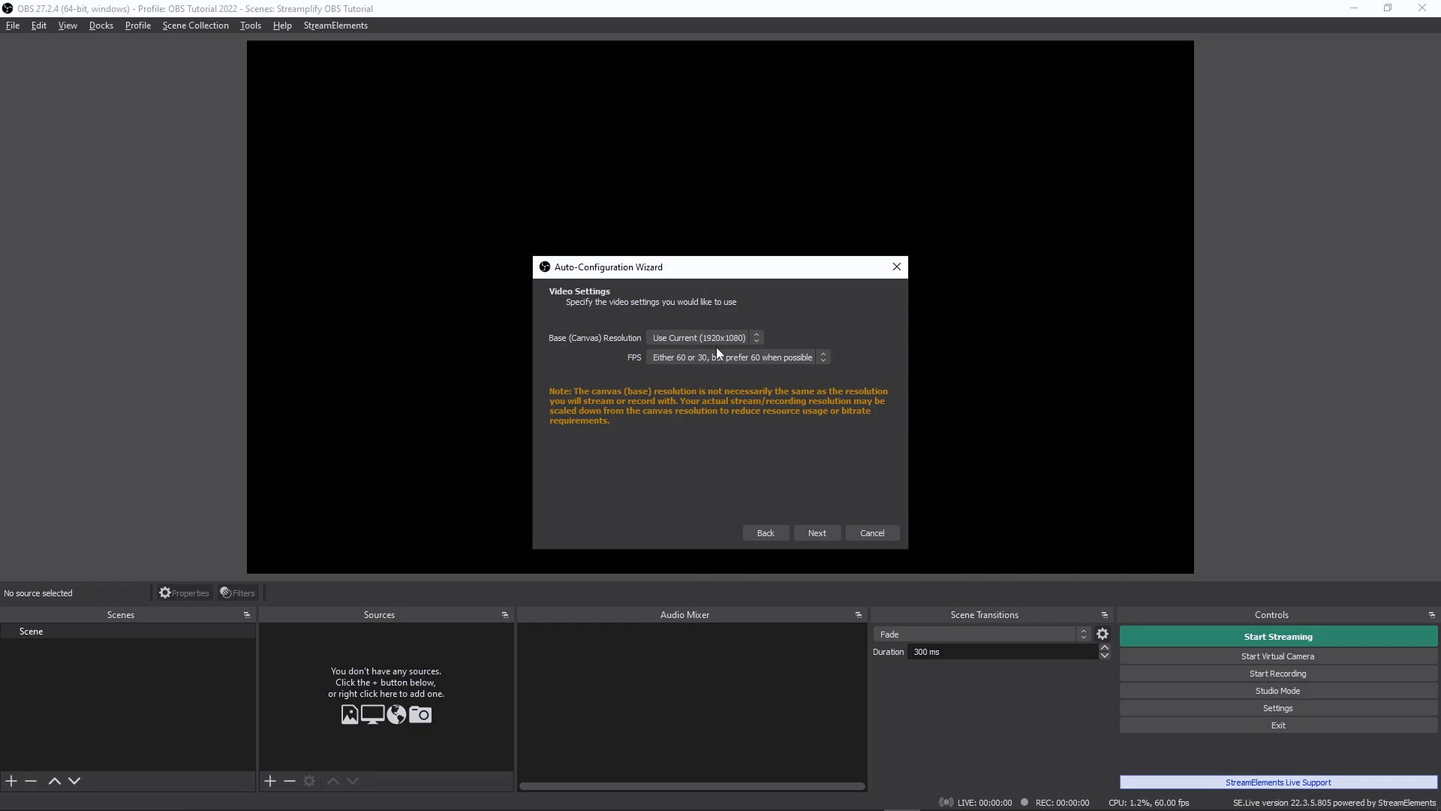
left_click(824, 355)
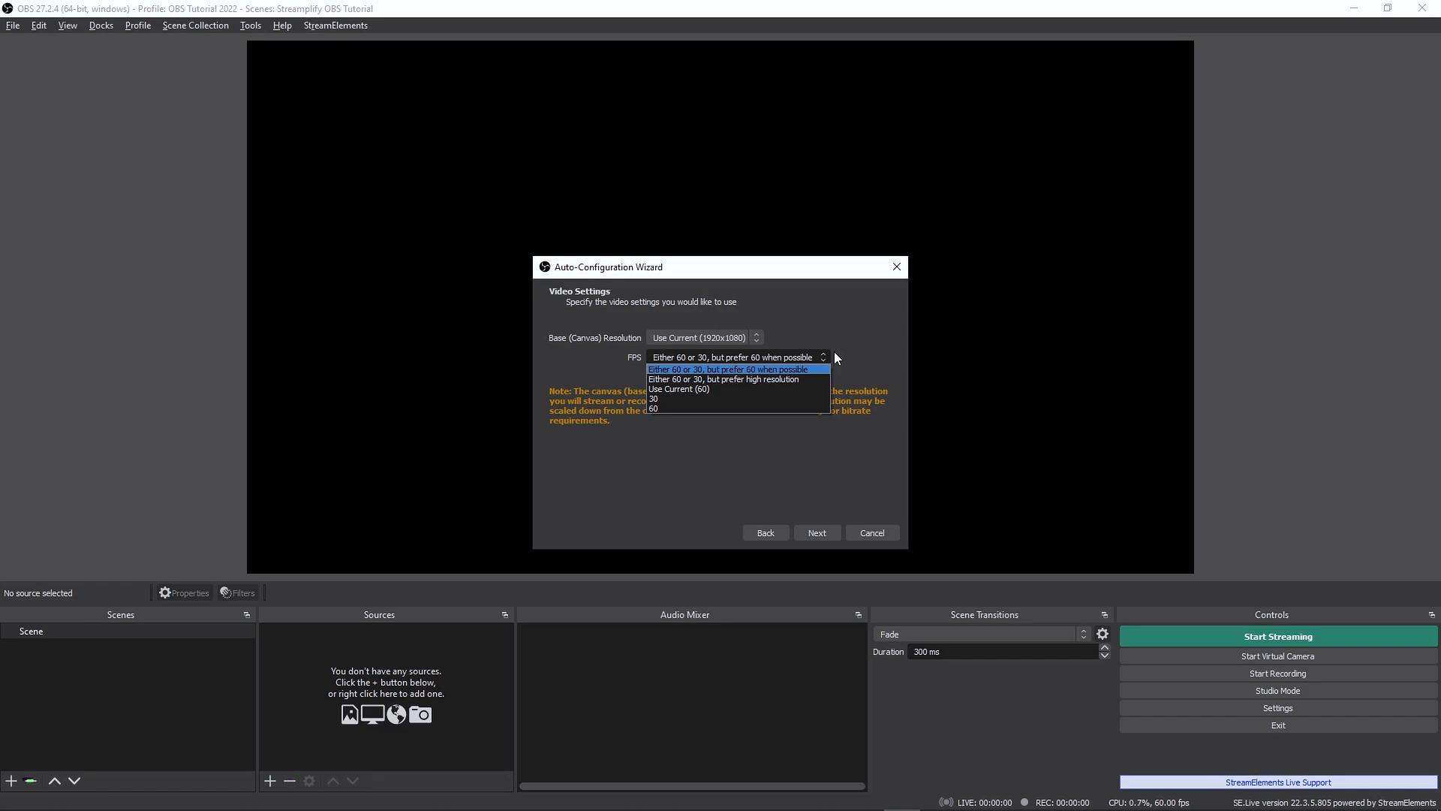
left_click(699, 407)
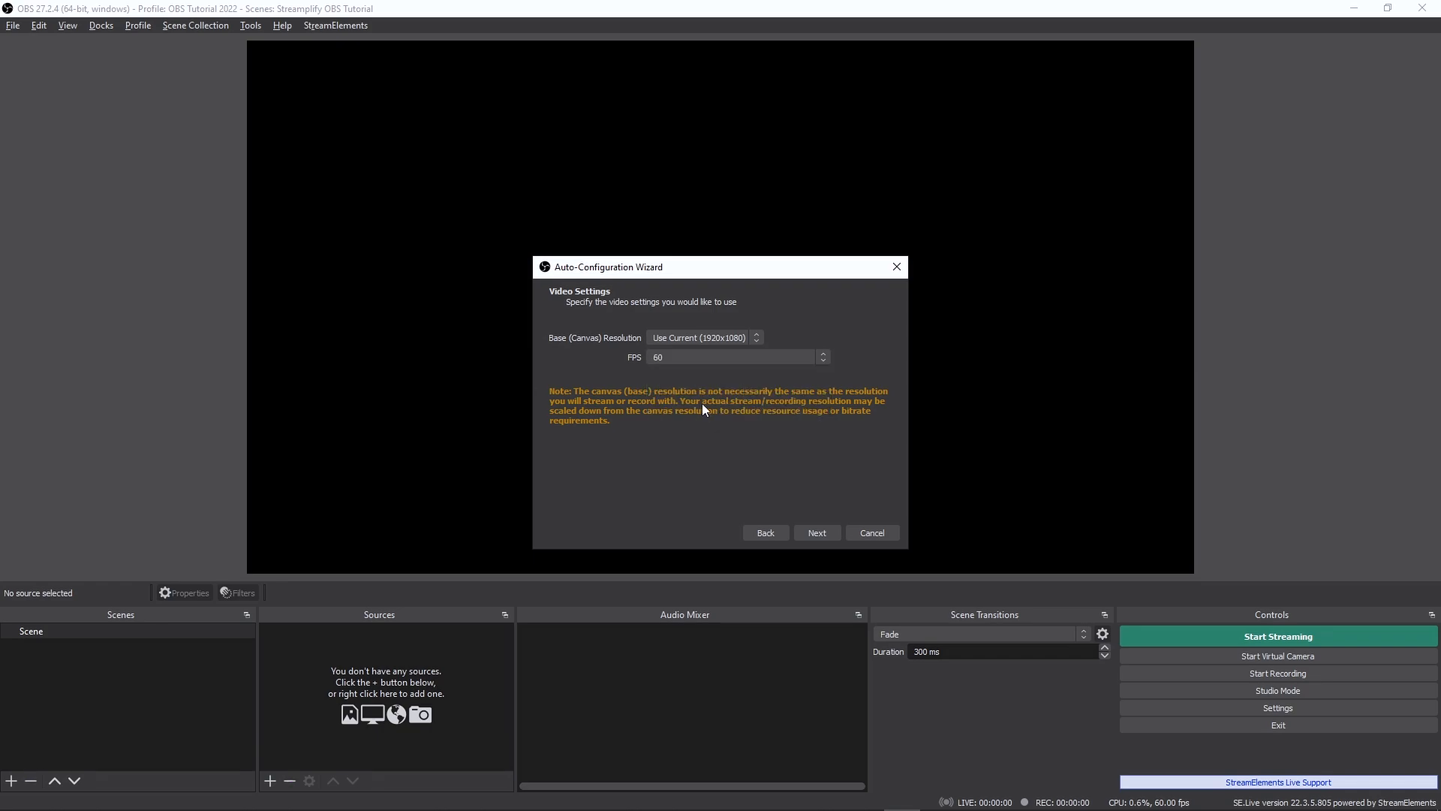
left_click(817, 532)
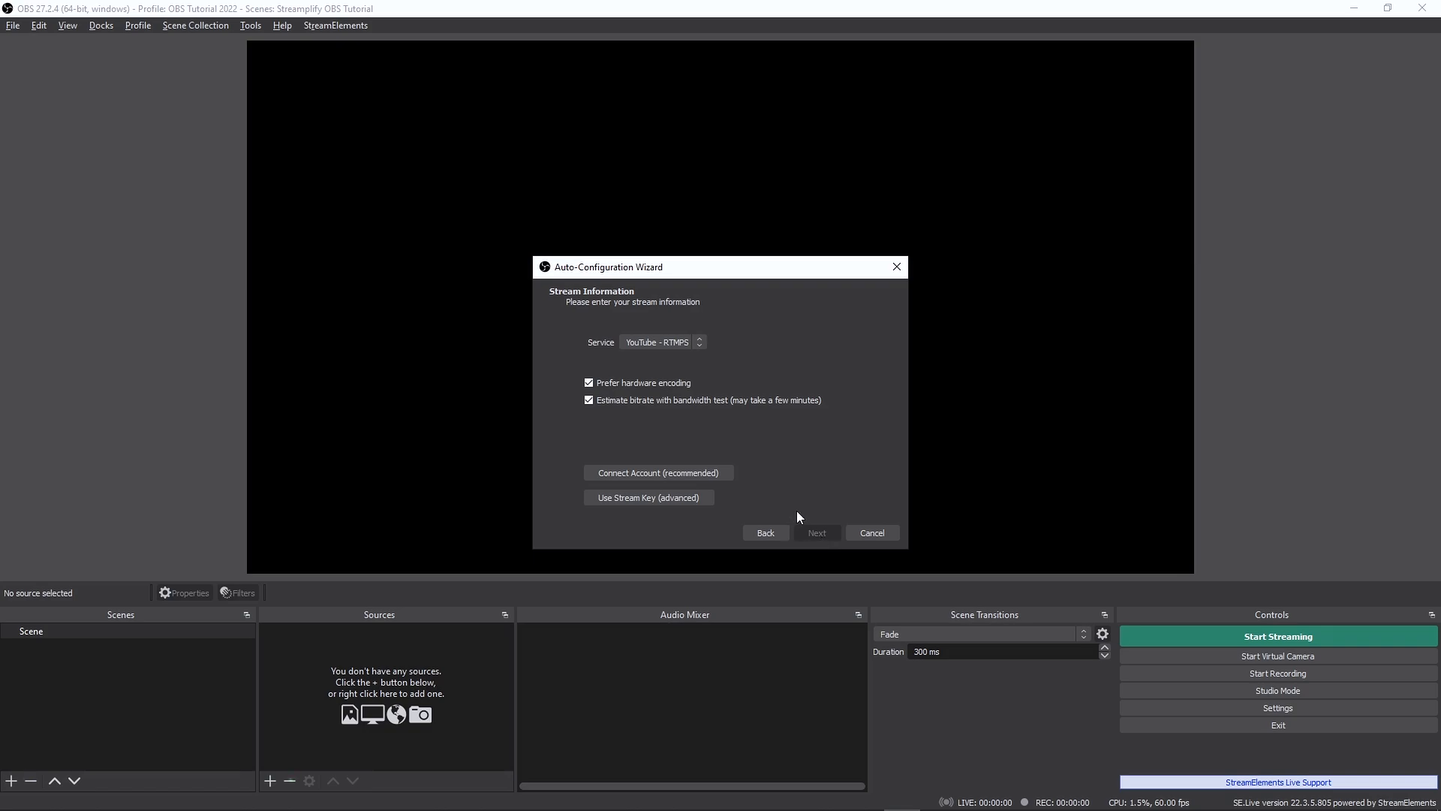
- Choose YouTube - RTMPS as the streaming service and connect the YouTube account through the browser authorization
left_click(699, 343)
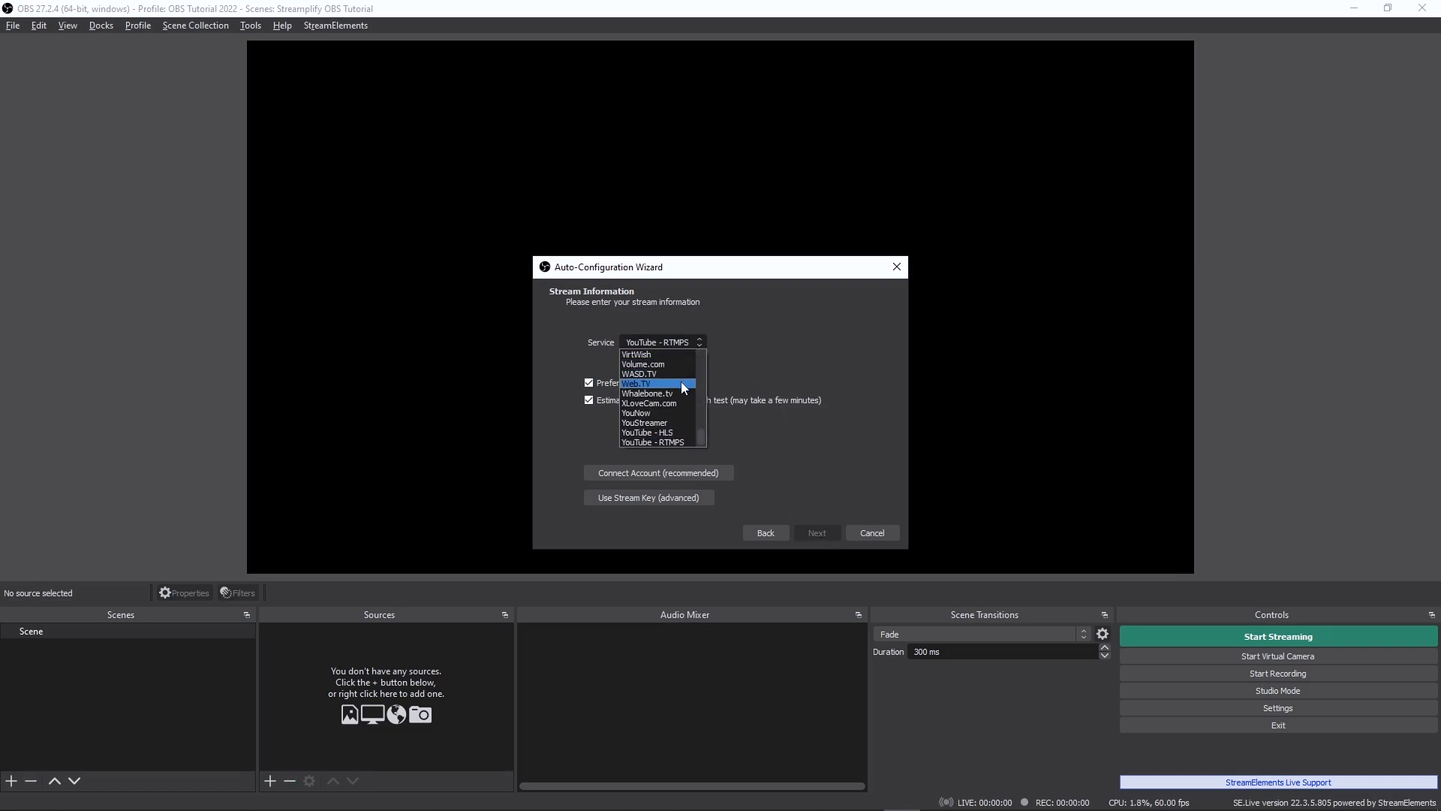
scroll(670, 410, "up", 4)
scroll(670, 412, "down", 4)
left_click(660, 442)
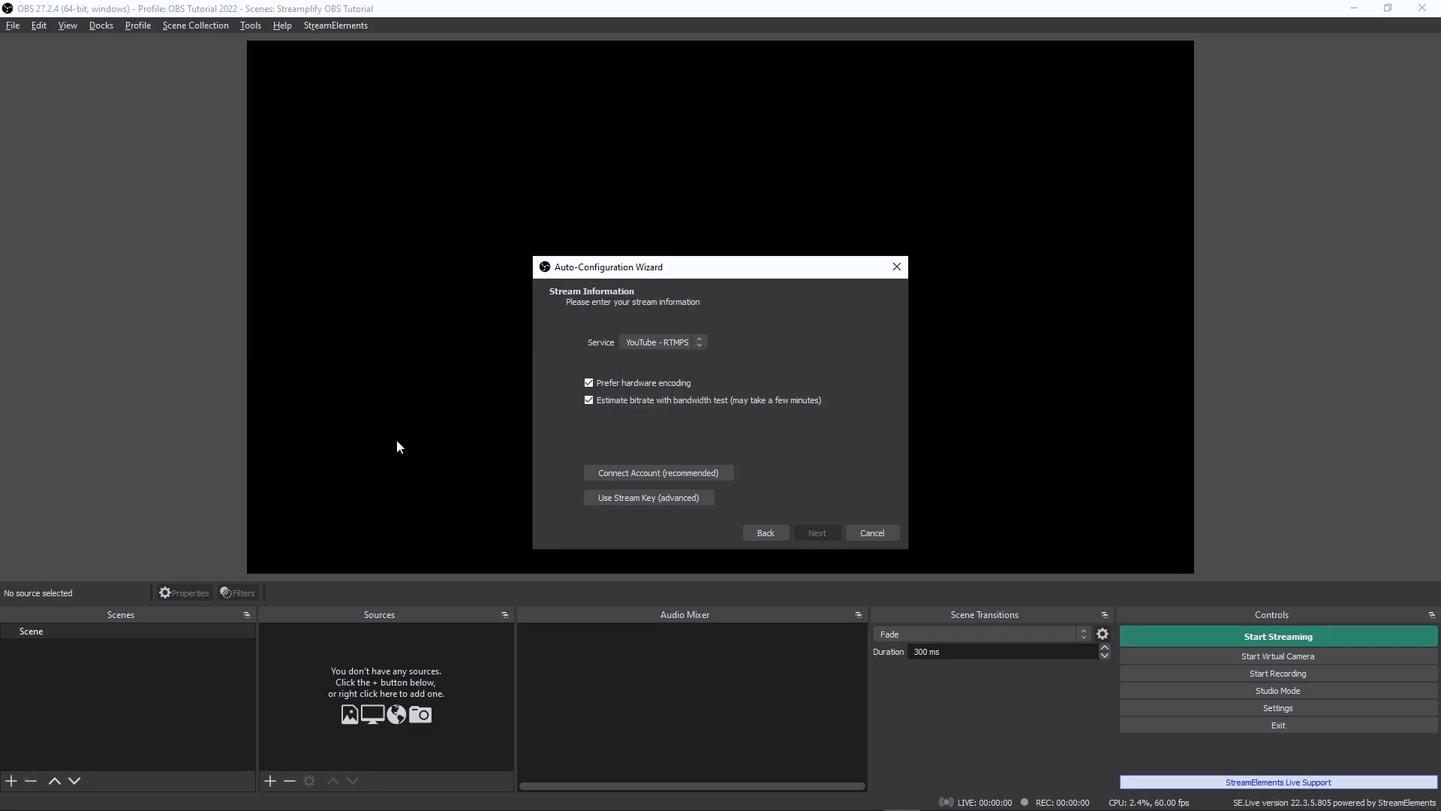
left_click(642, 478)
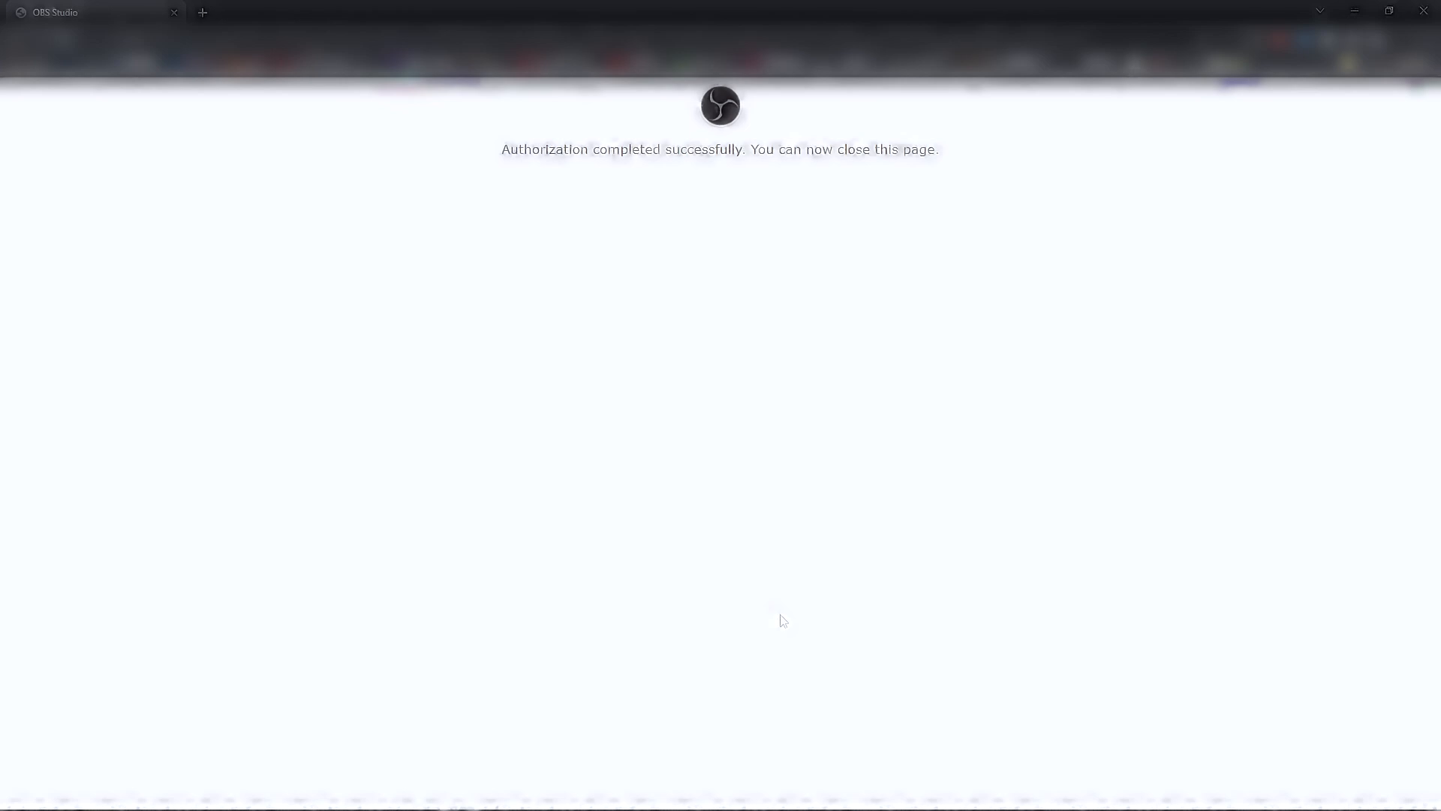
left_click(1422, 12)
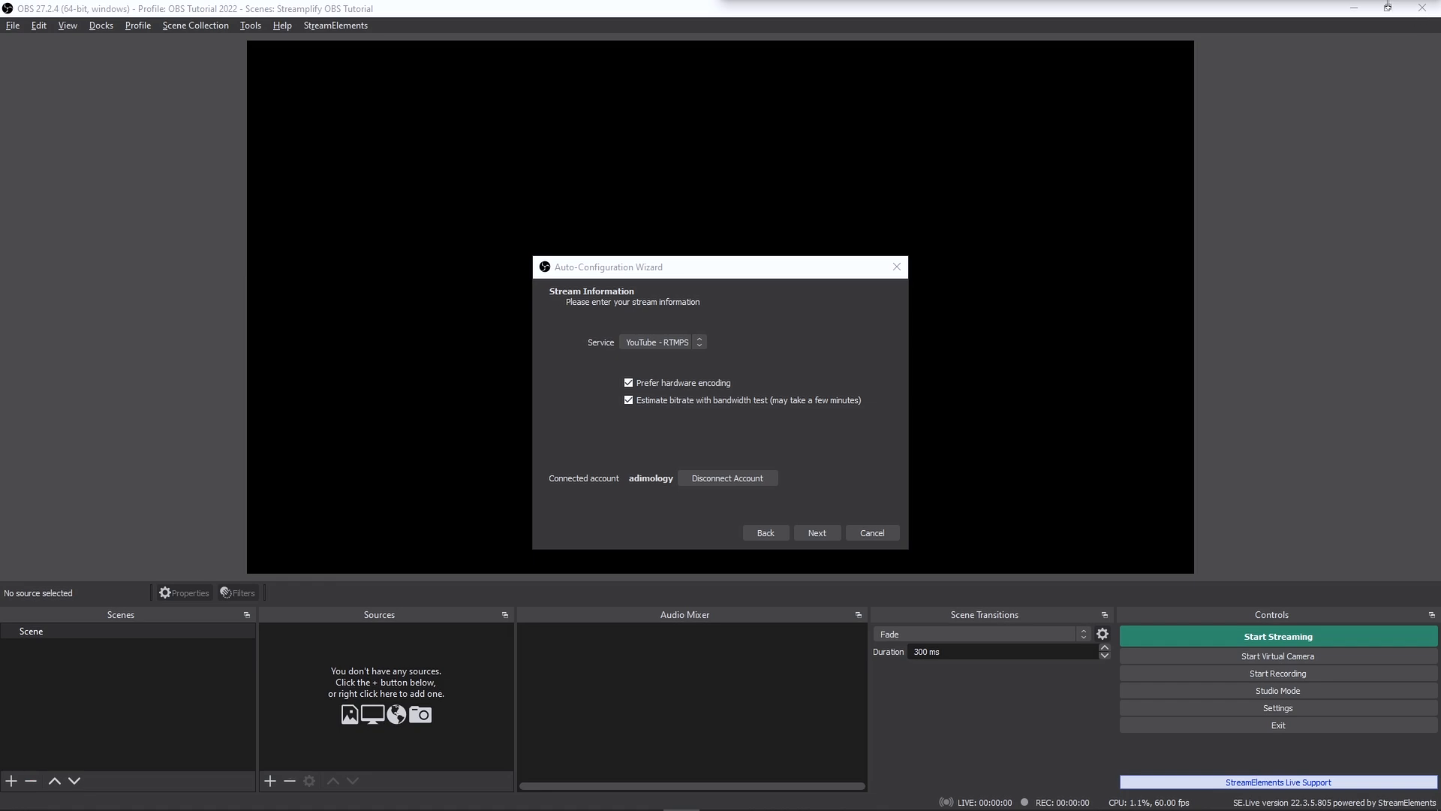
- Run the configuration test and apply its recommended settings, then dock the Chat window beside the preview above the controls
left_click(806, 532)
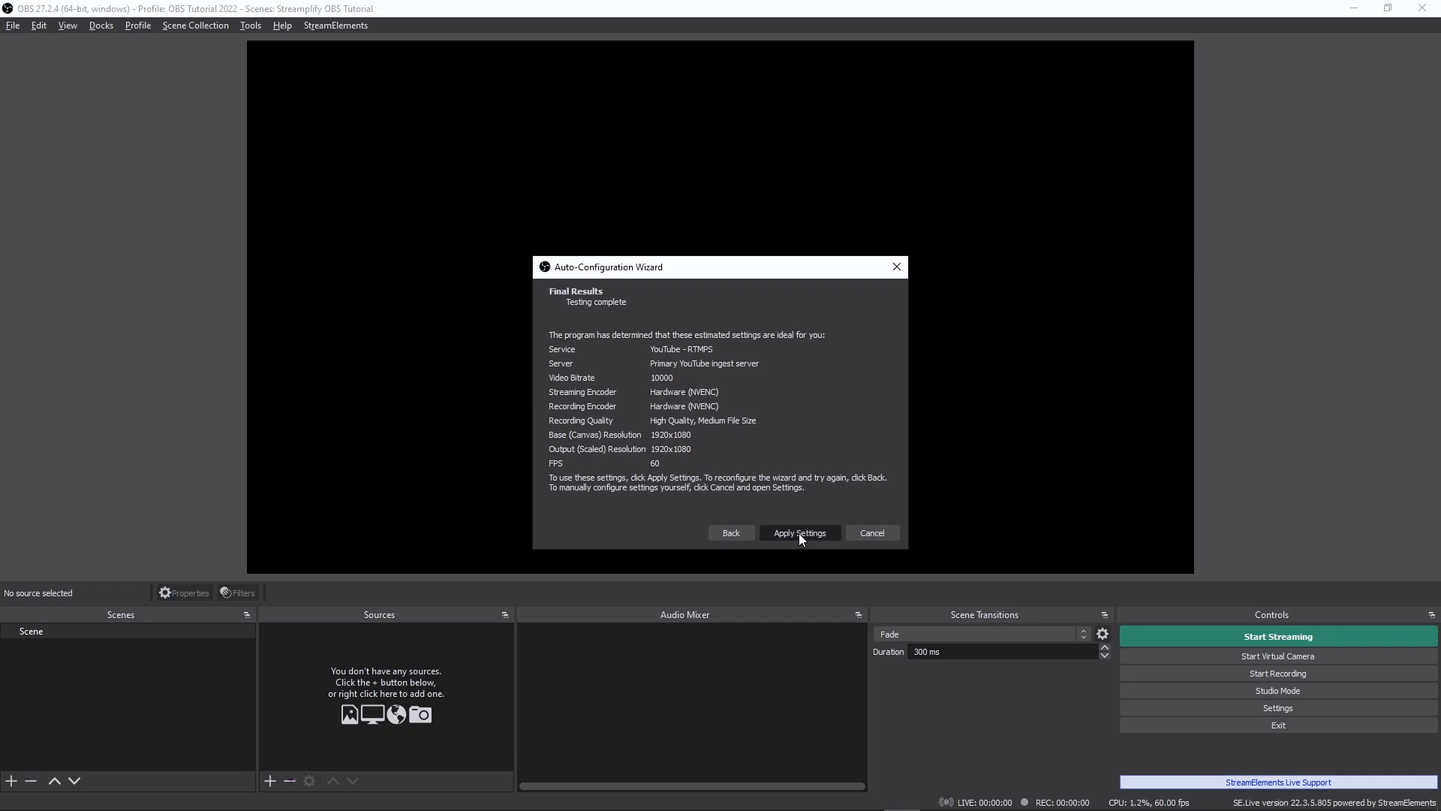
left_click(799, 533)
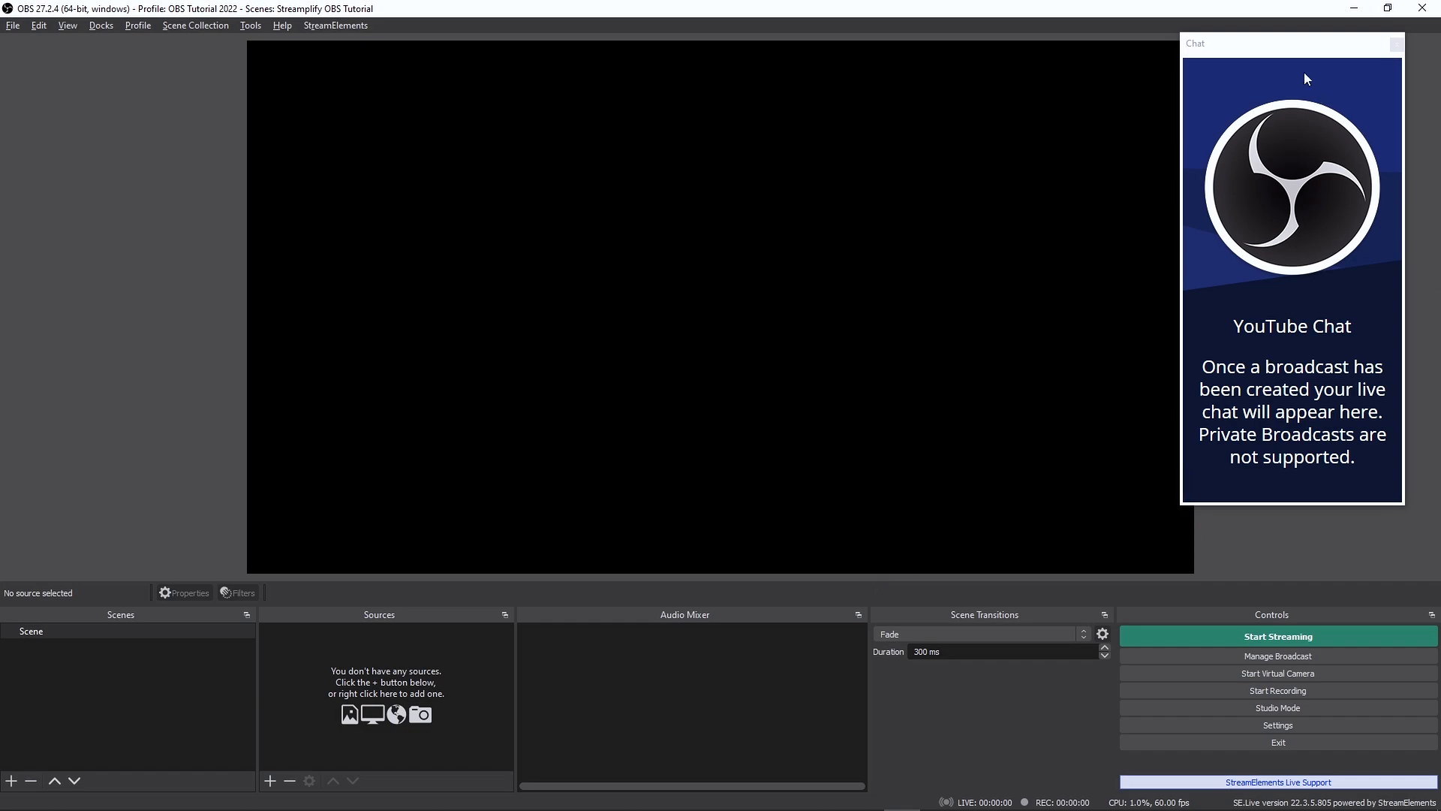
left_click_drag(1274, 44, 1414, 199)
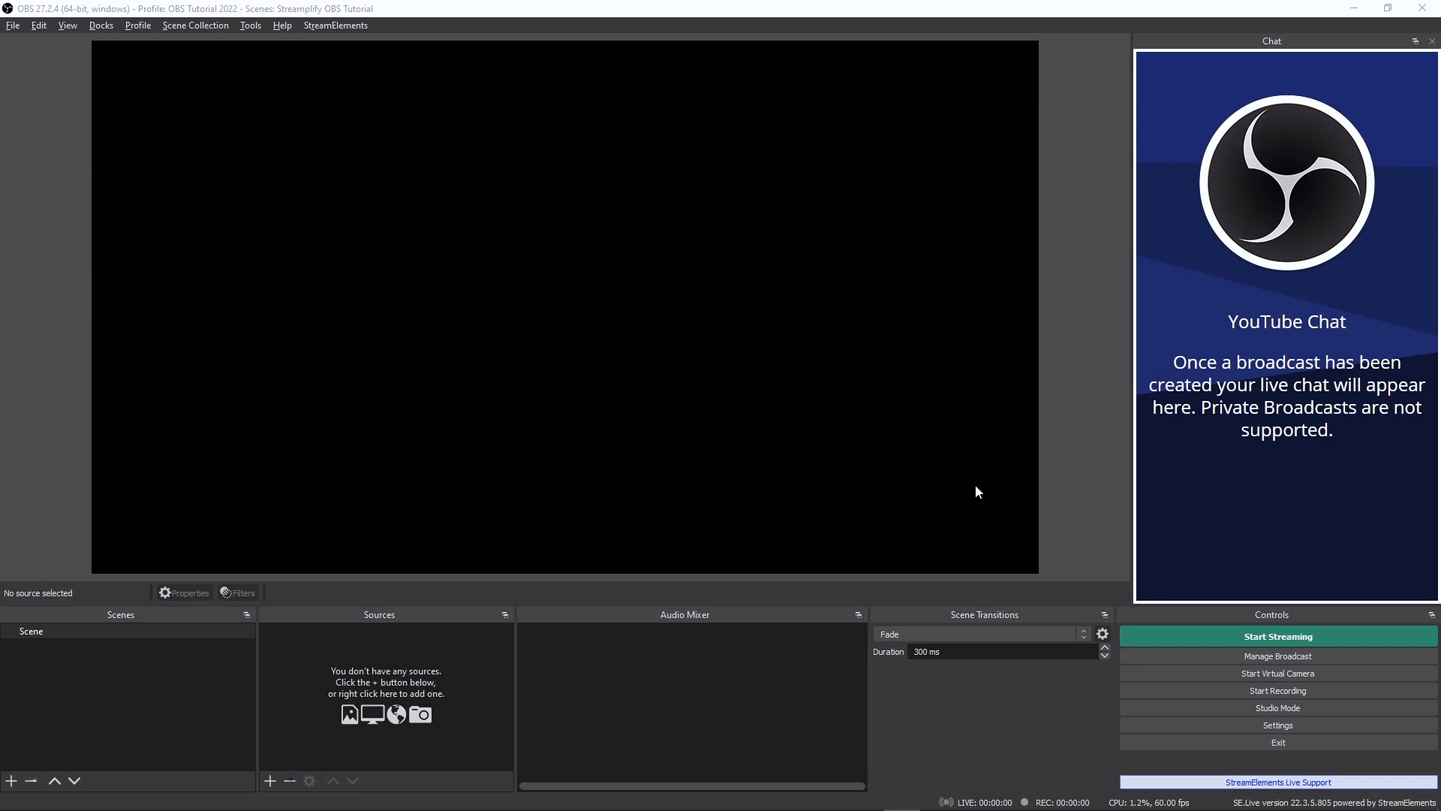
- Add an Audio Input Capture source named "Streamplify Mic" using the device Microphone (streamplify Mic.)
left_click(270, 780)
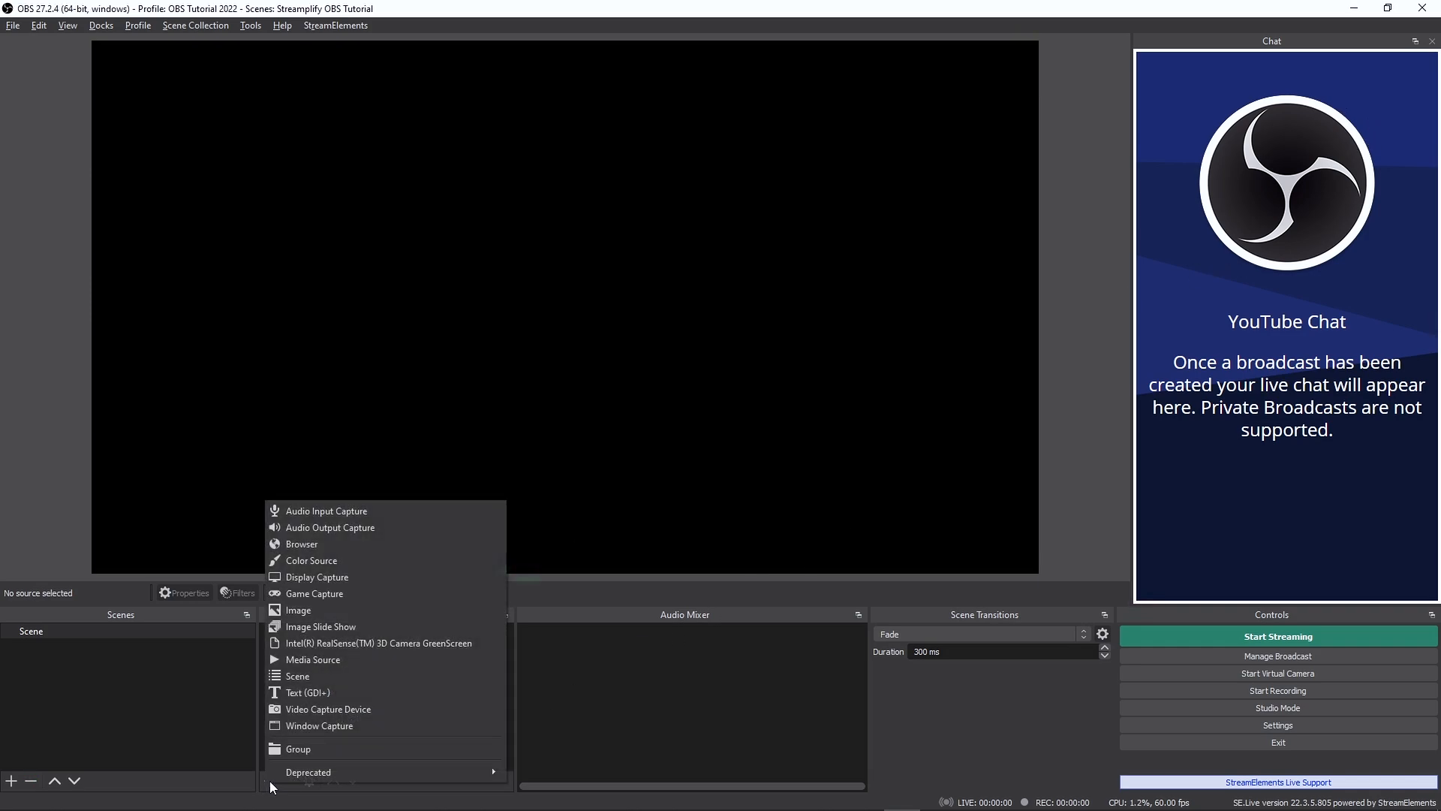
left_click(321, 516)
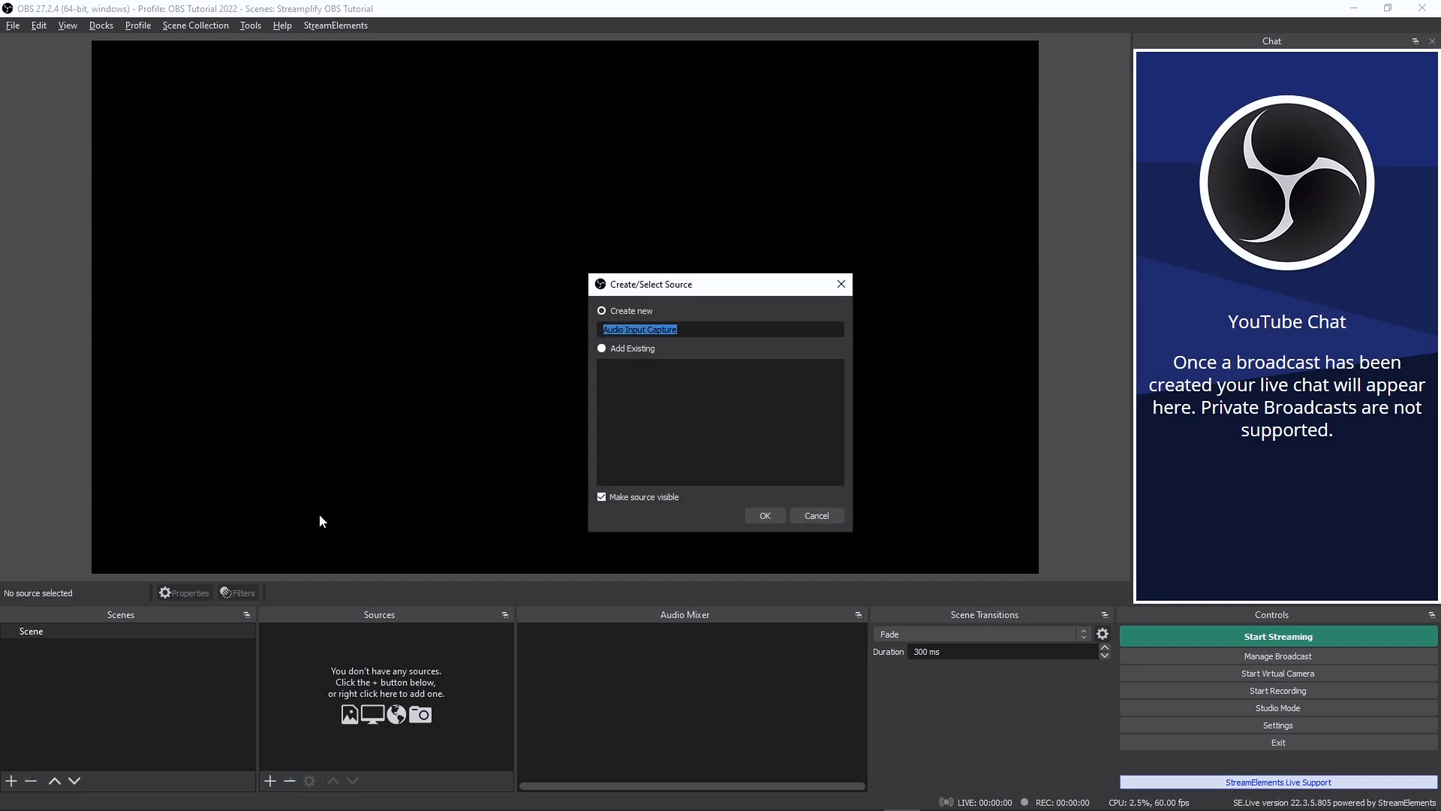
type("Streamplify Mic")
left_click(777, 518)
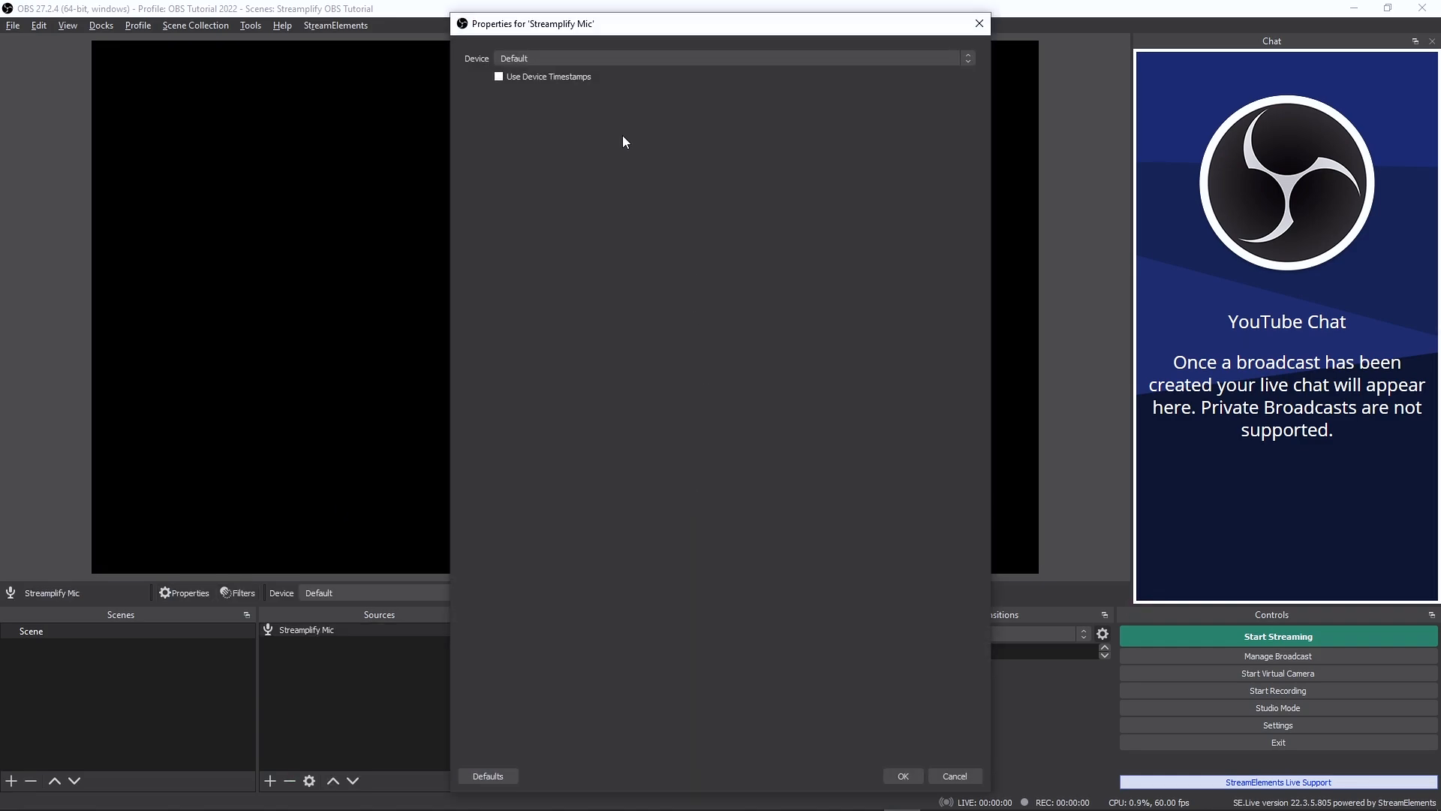
left_click(602, 60)
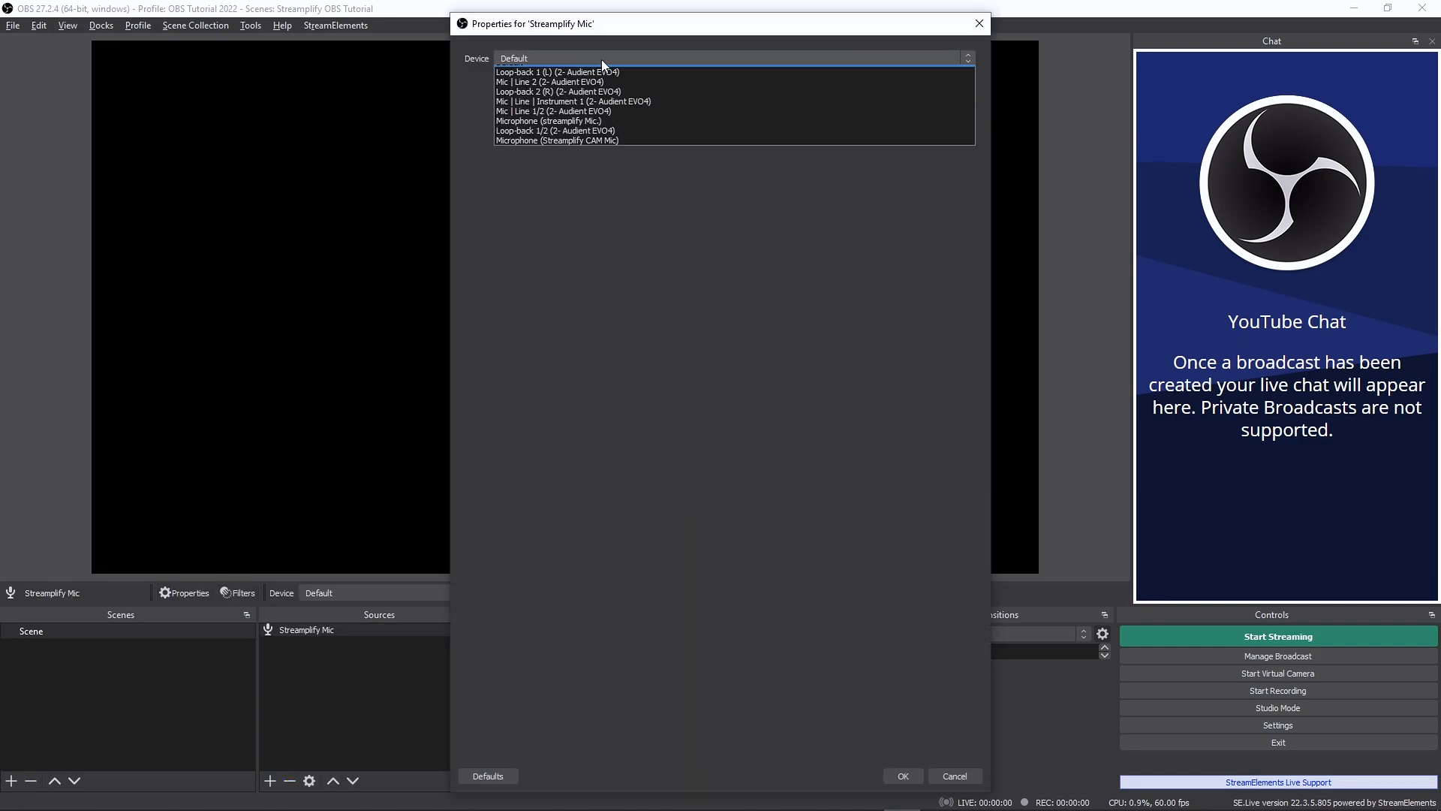
left_click(567, 130)
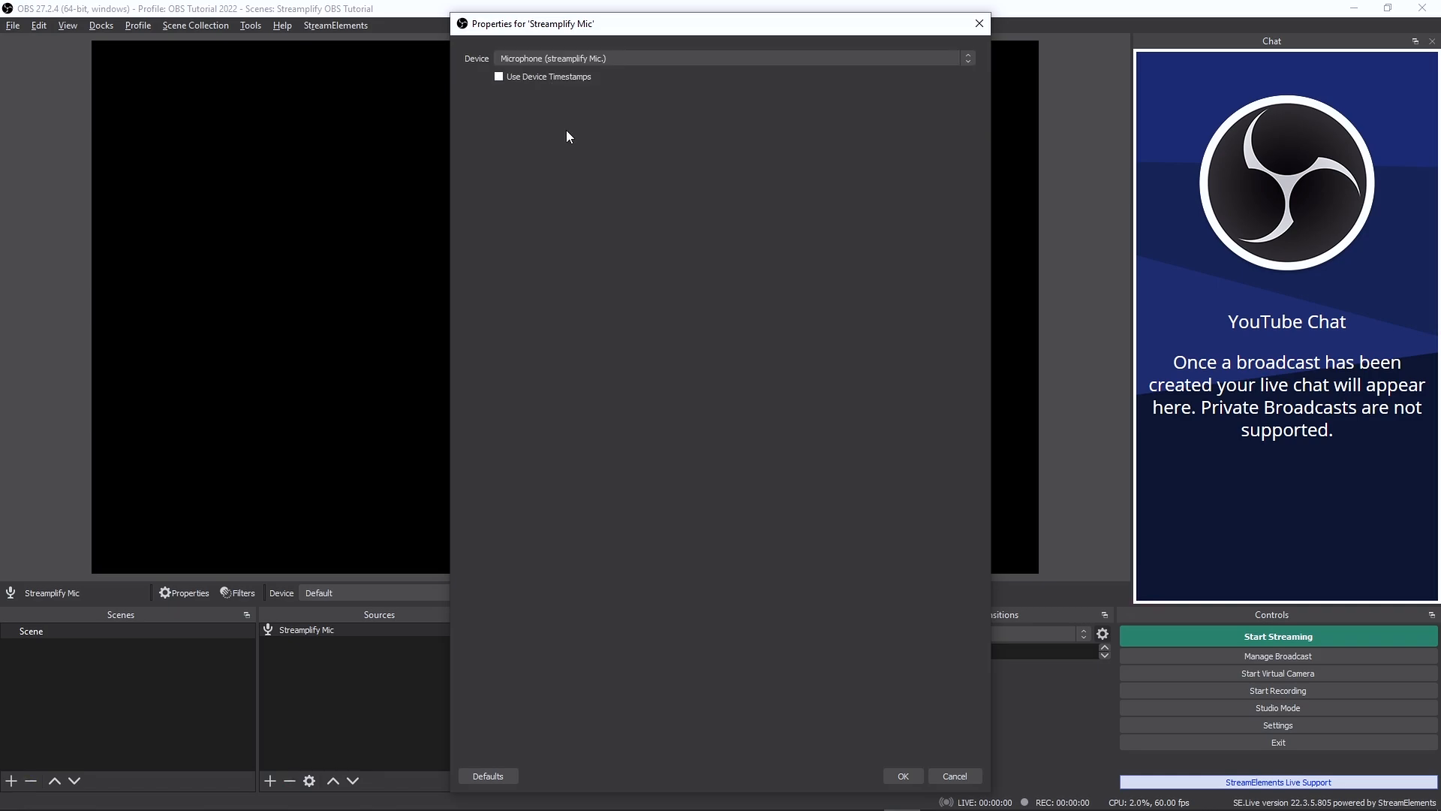
left_click(904, 776)
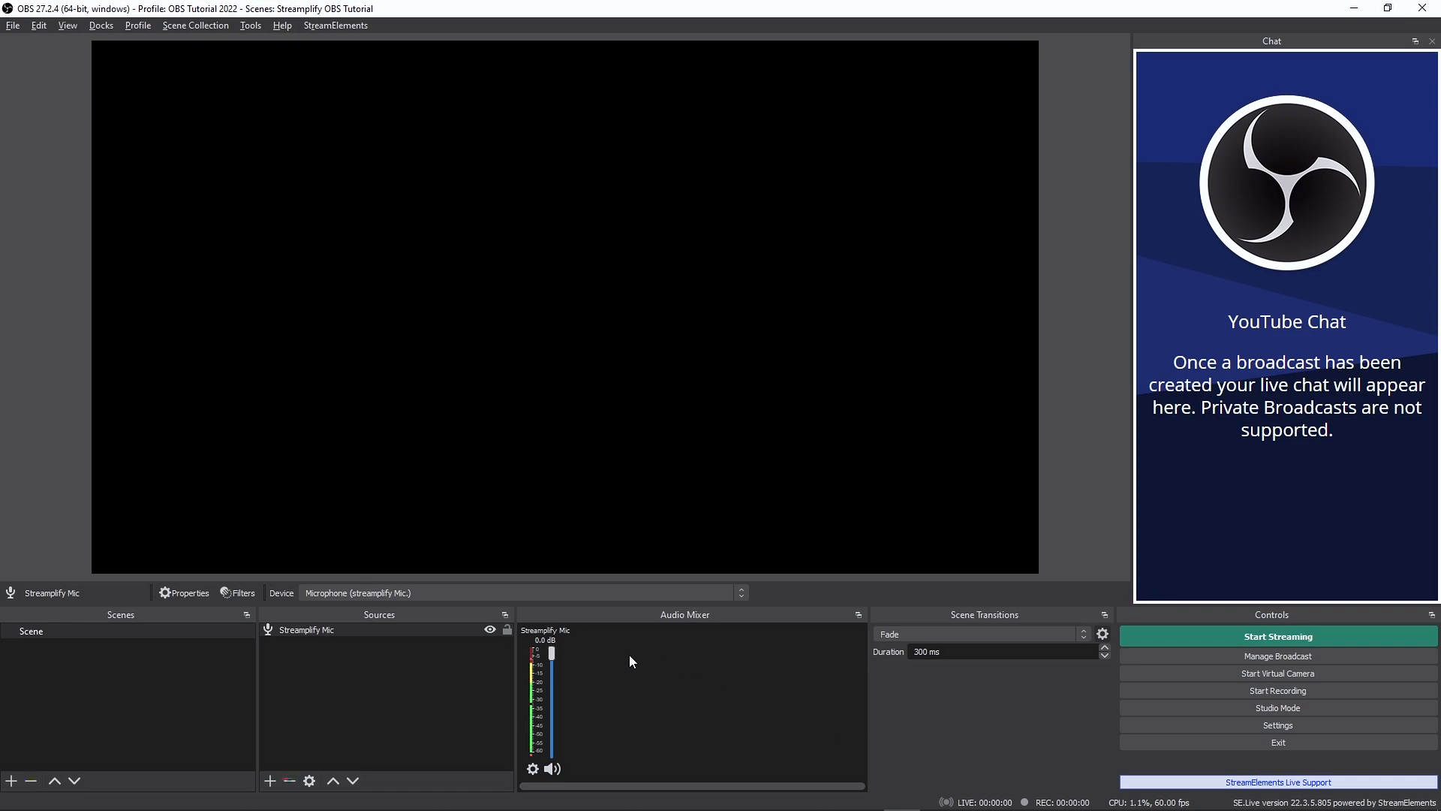
- Remove the Streamplify Mic source from the scene
right_click(439, 630)
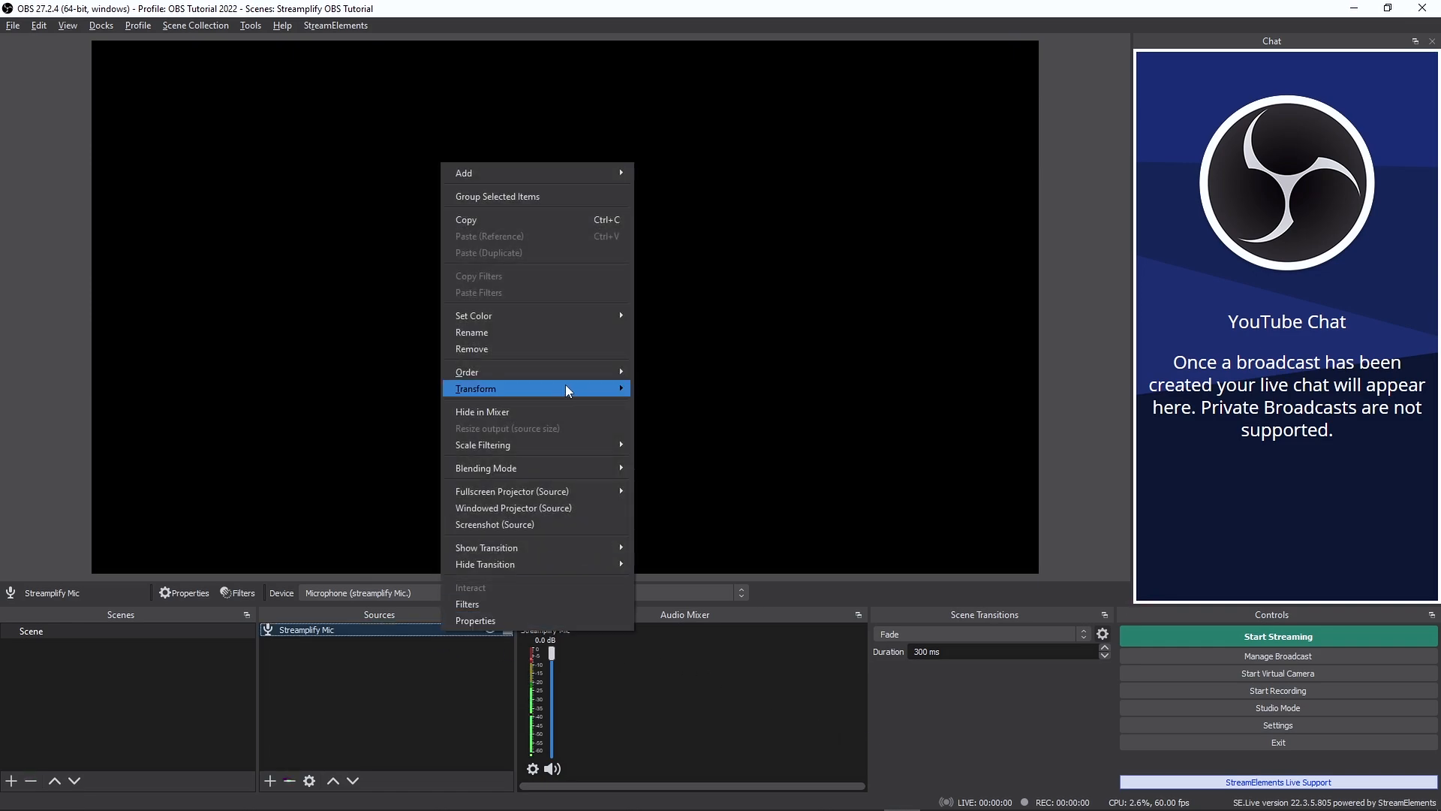
left_click(497, 350)
left_click(775, 431)
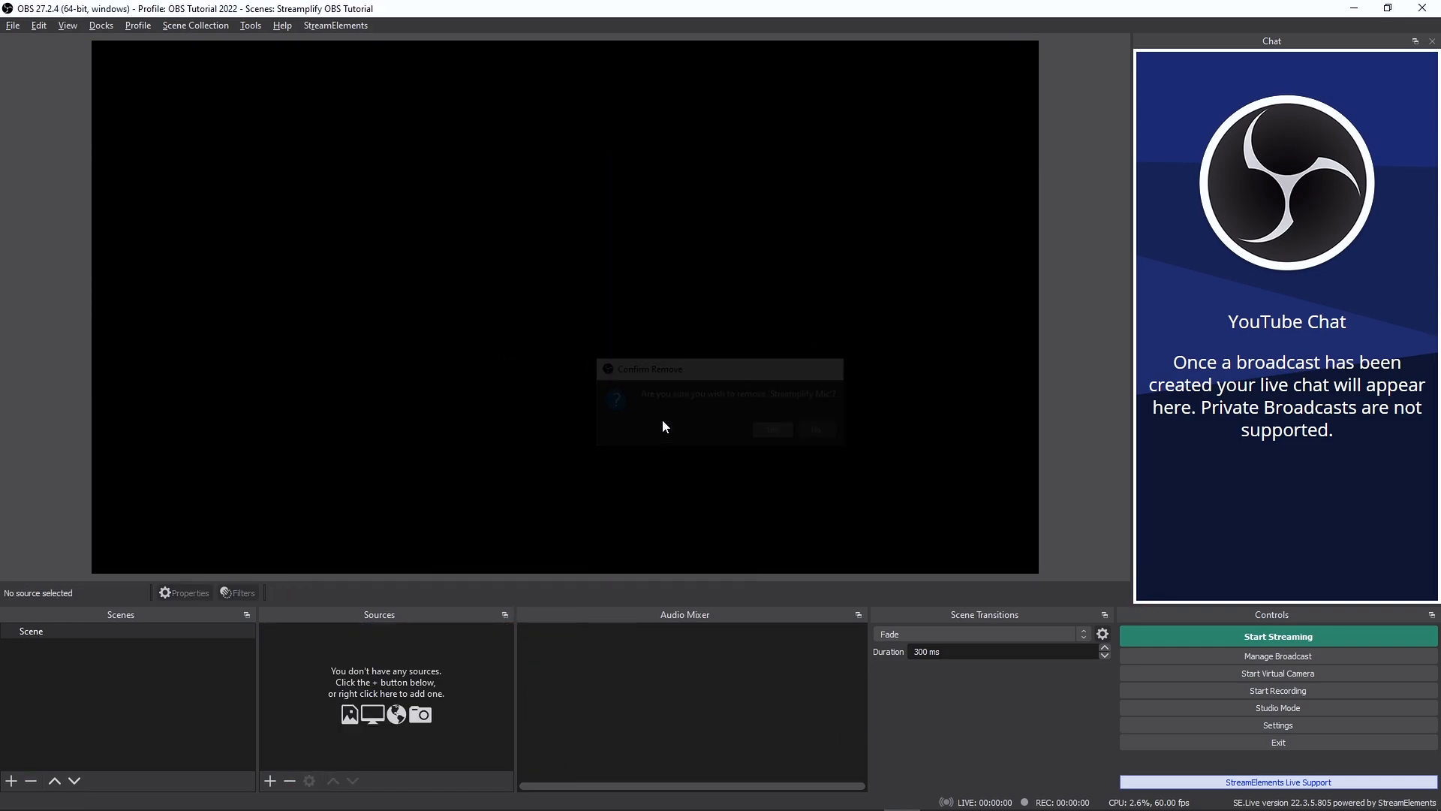
- Set the global Mic/Auxiliary Audio device to Microphone (streamplify Mic.) in the audio settings and apply it
left_click(1207, 726)
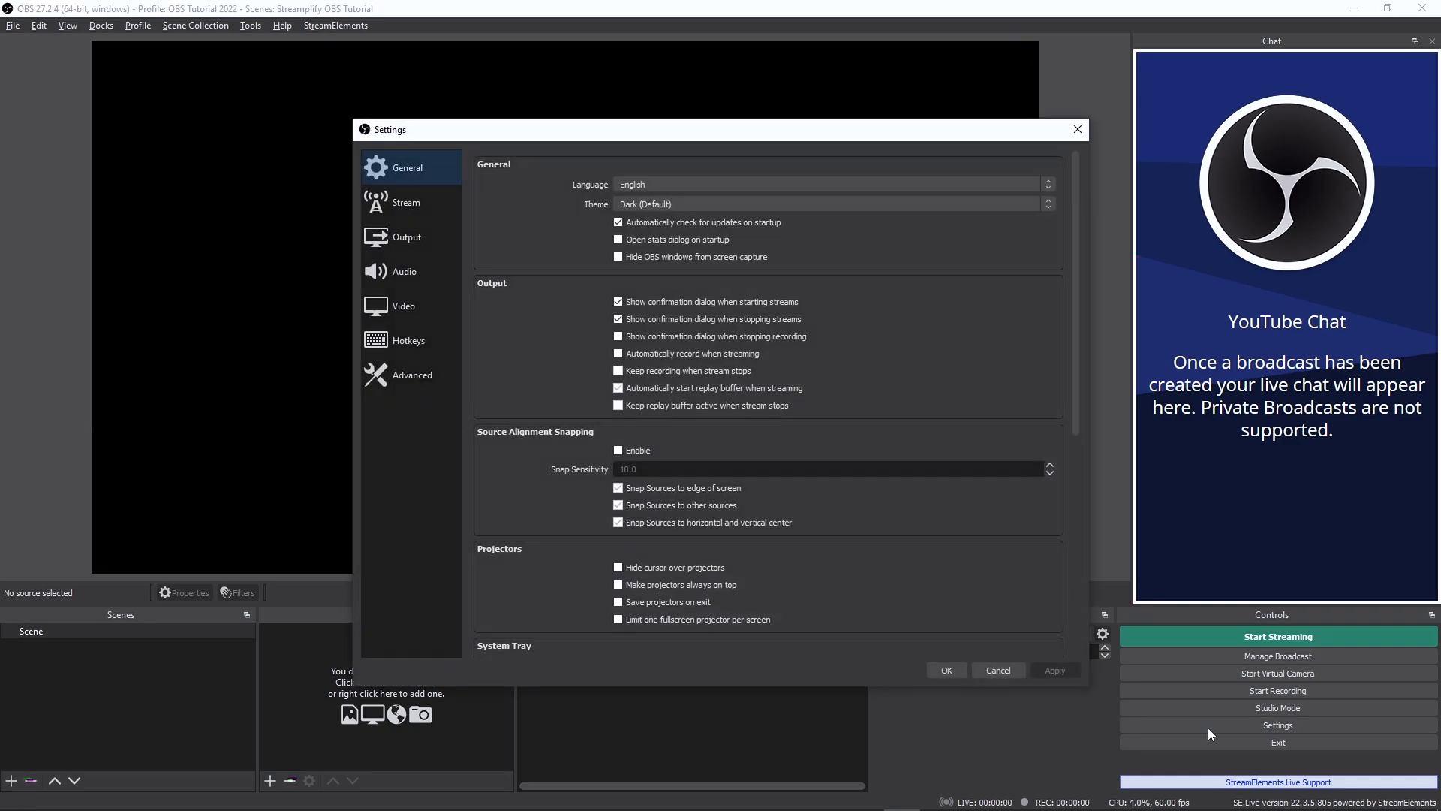
left_click(422, 277)
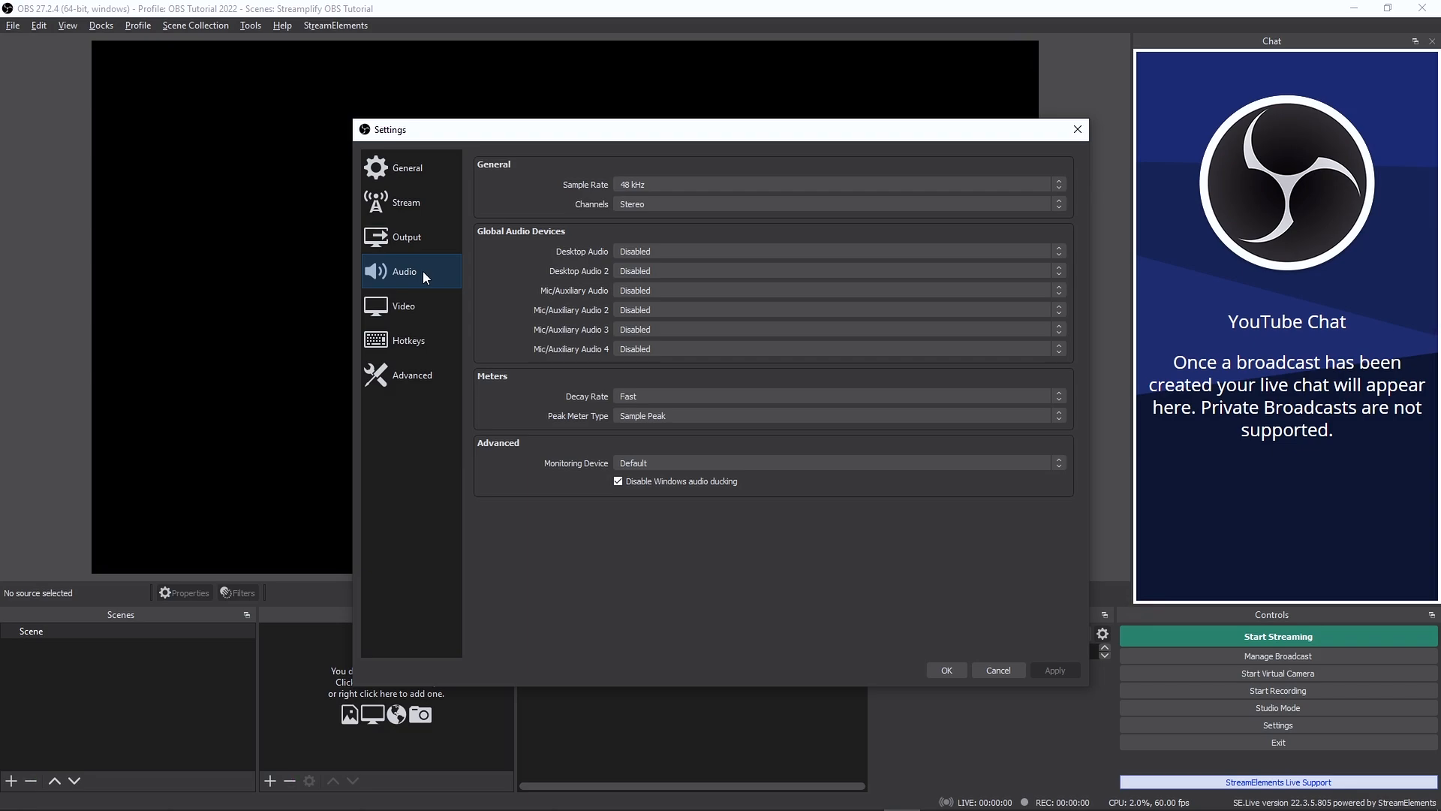
left_click(640, 295)
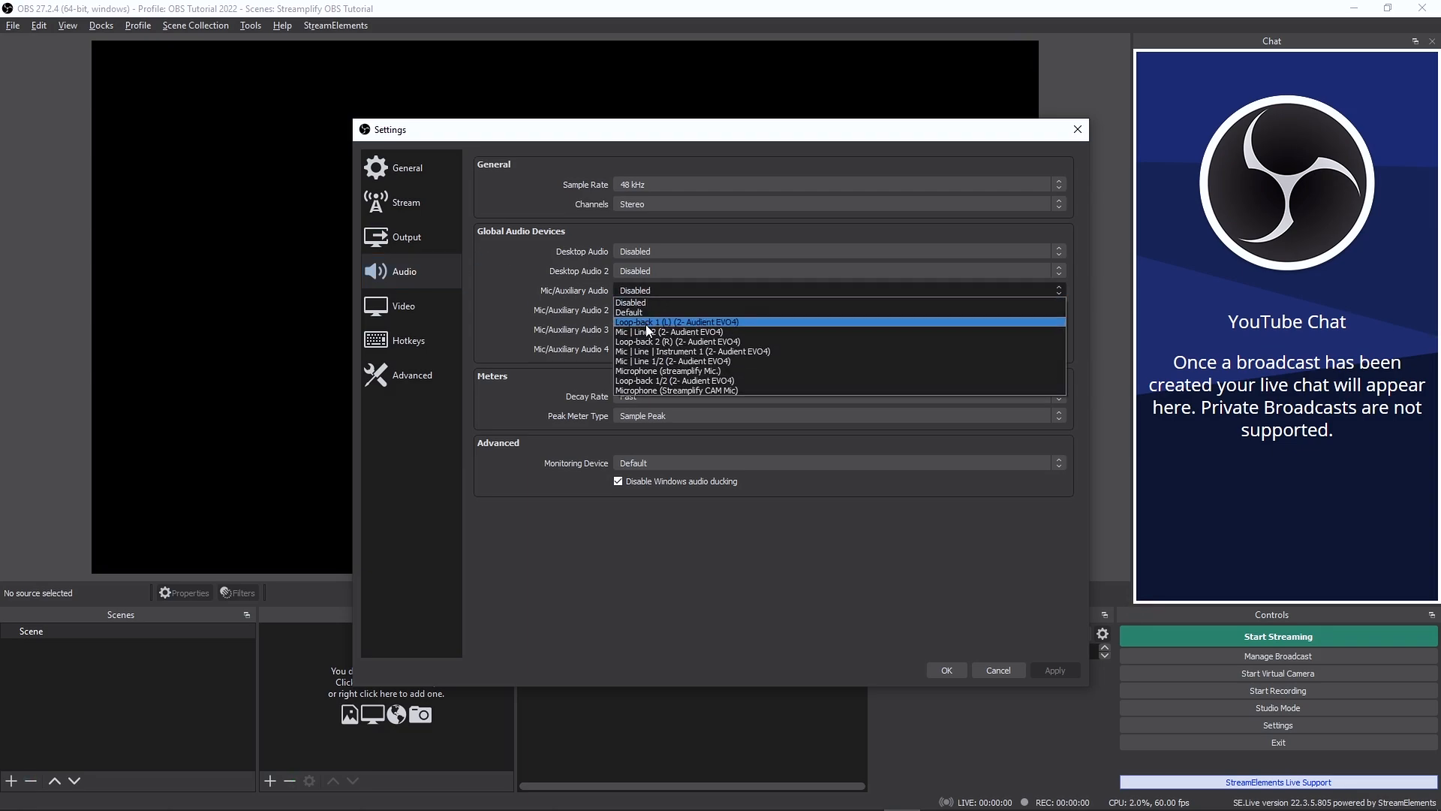
left_click(669, 372)
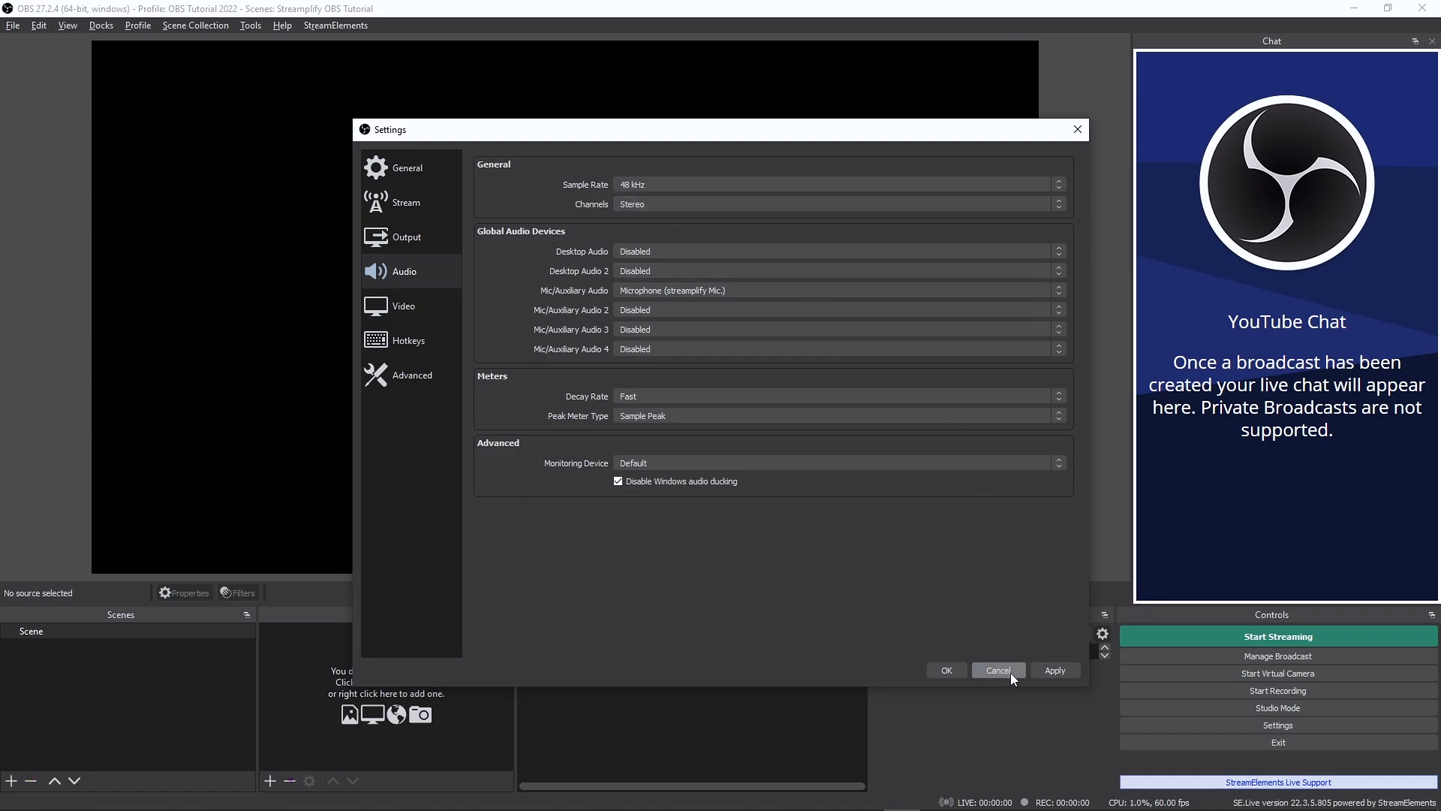
left_click(1049, 671)
left_click(949, 670)
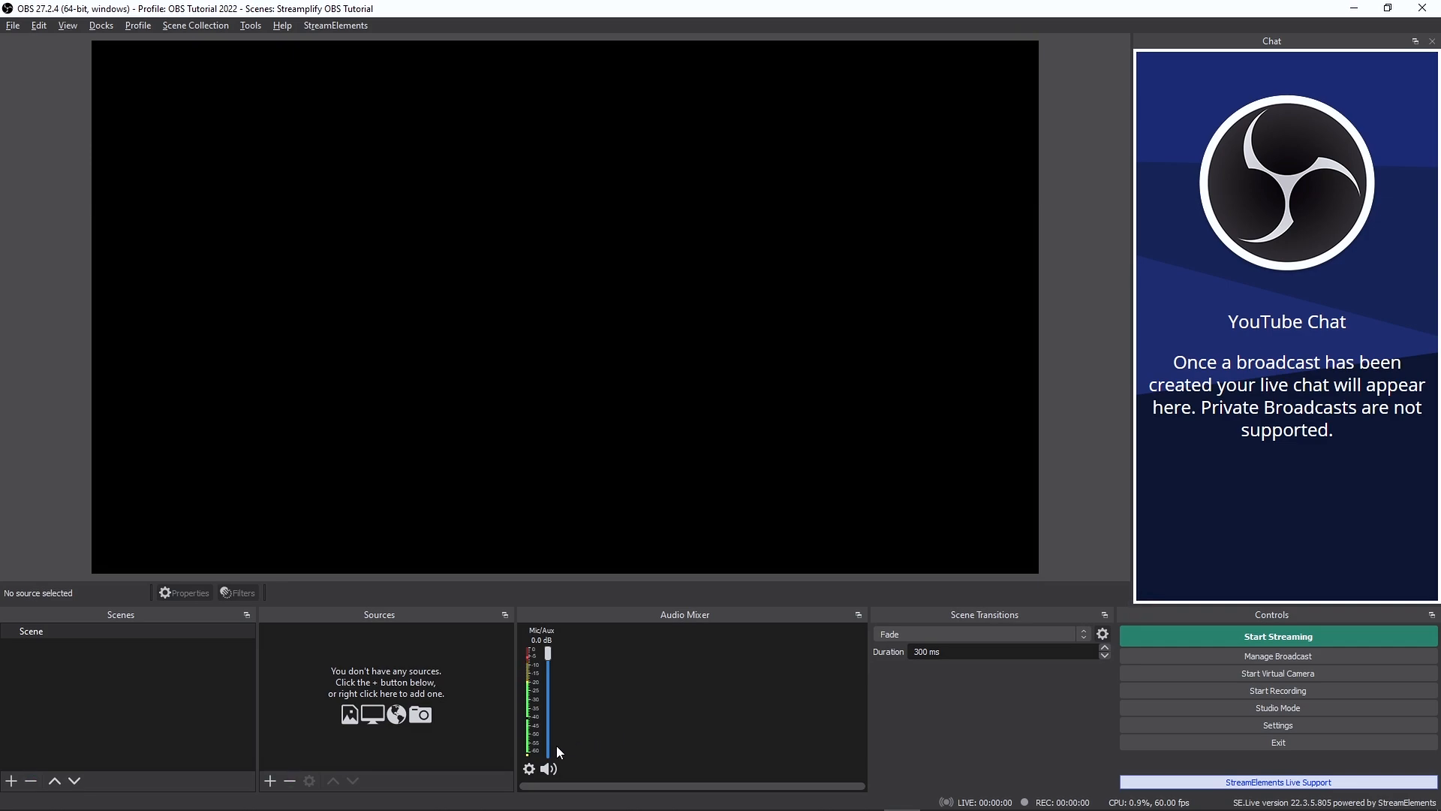
- Review the devices offered in the Mic/Aux properties without changing them, and try lowering the Mic/Aux volume in the mixer
left_click(529, 768)
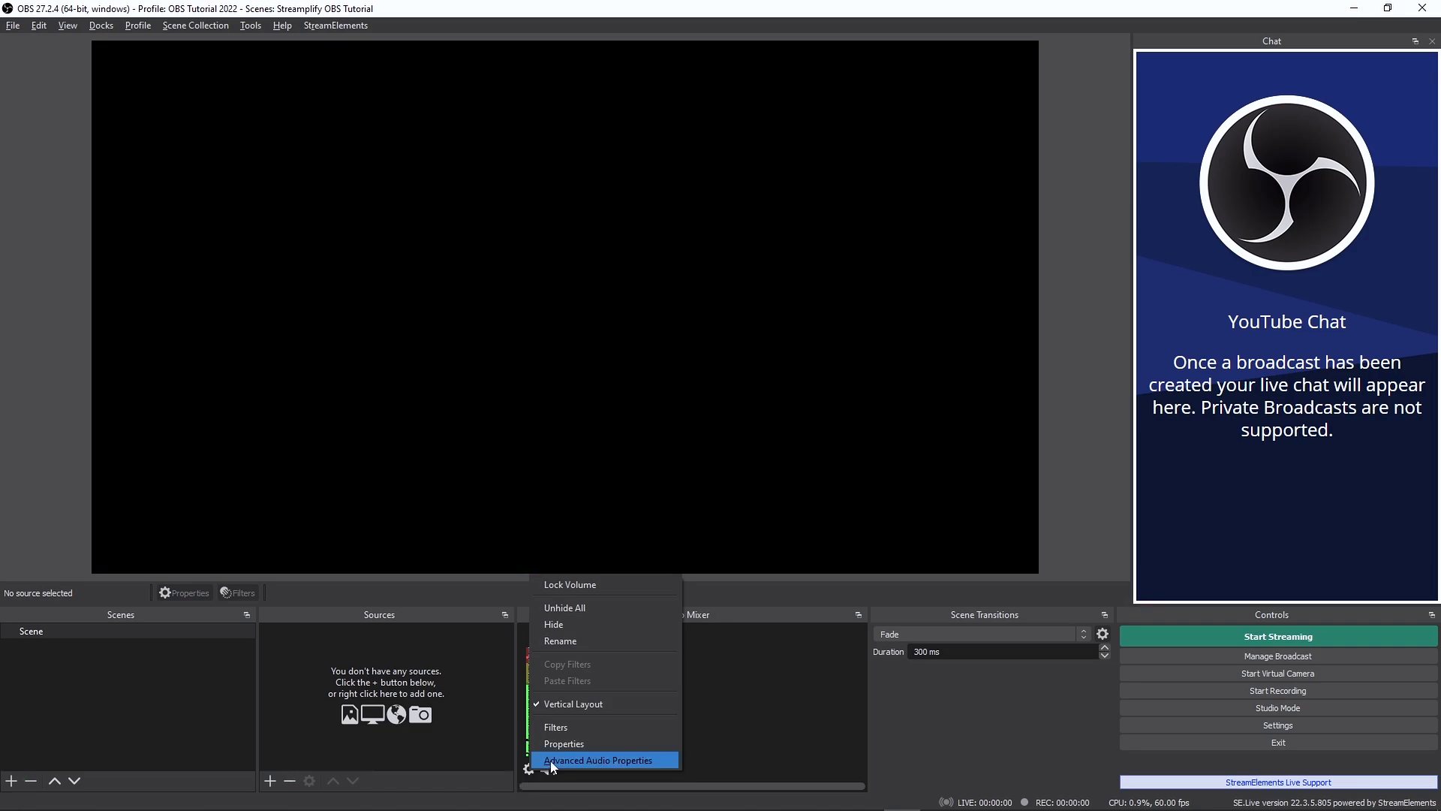
left_click(556, 747)
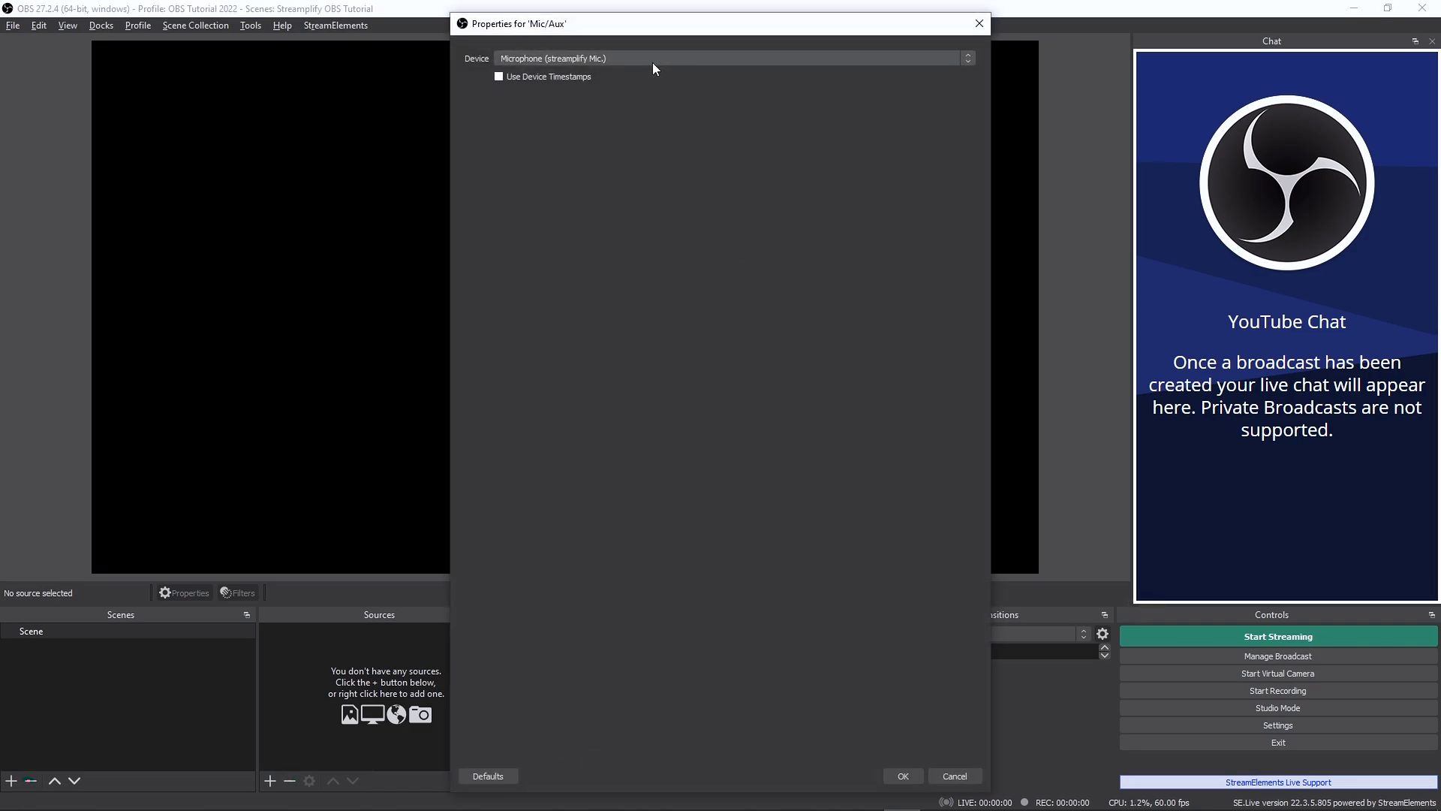
left_click(651, 57)
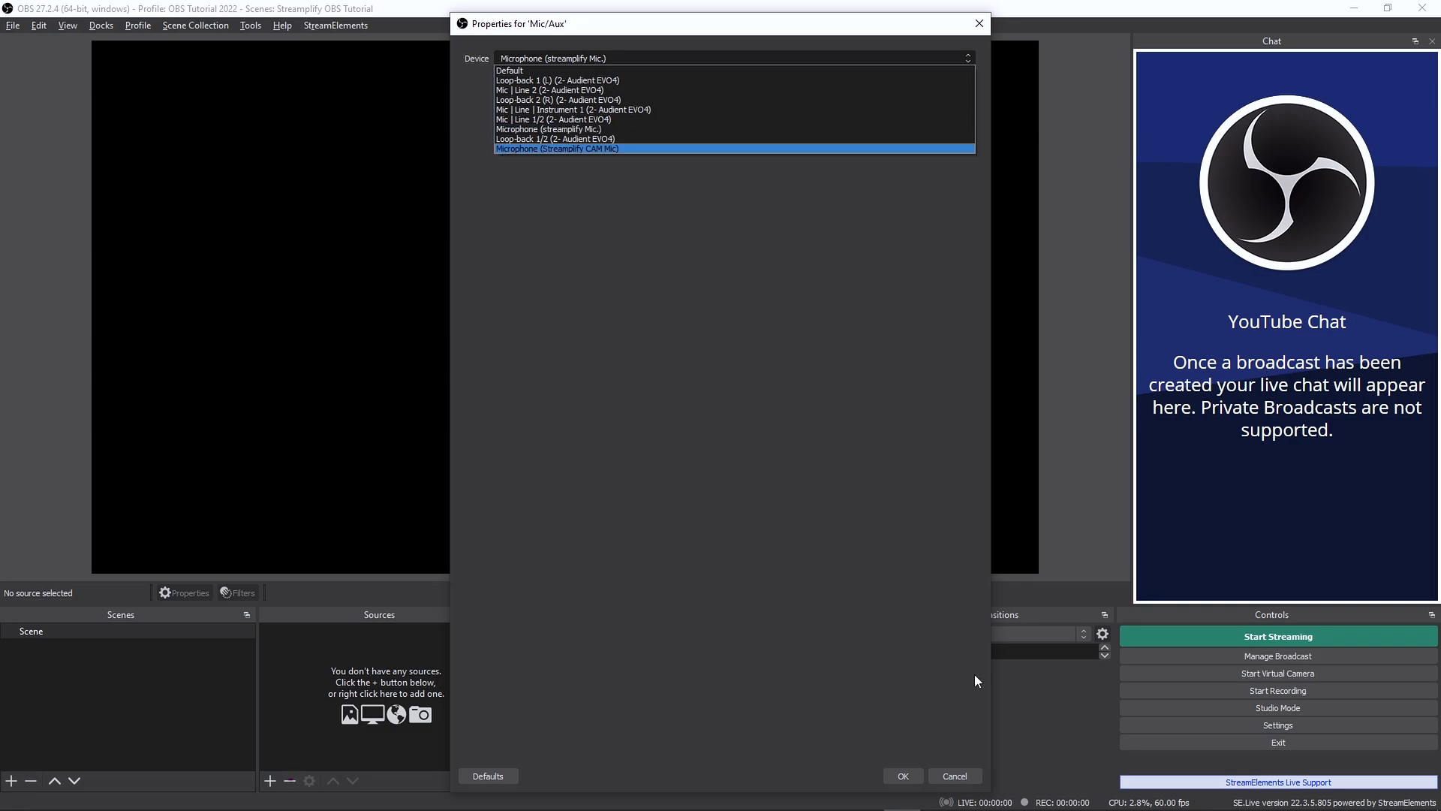
left_click(954, 773)
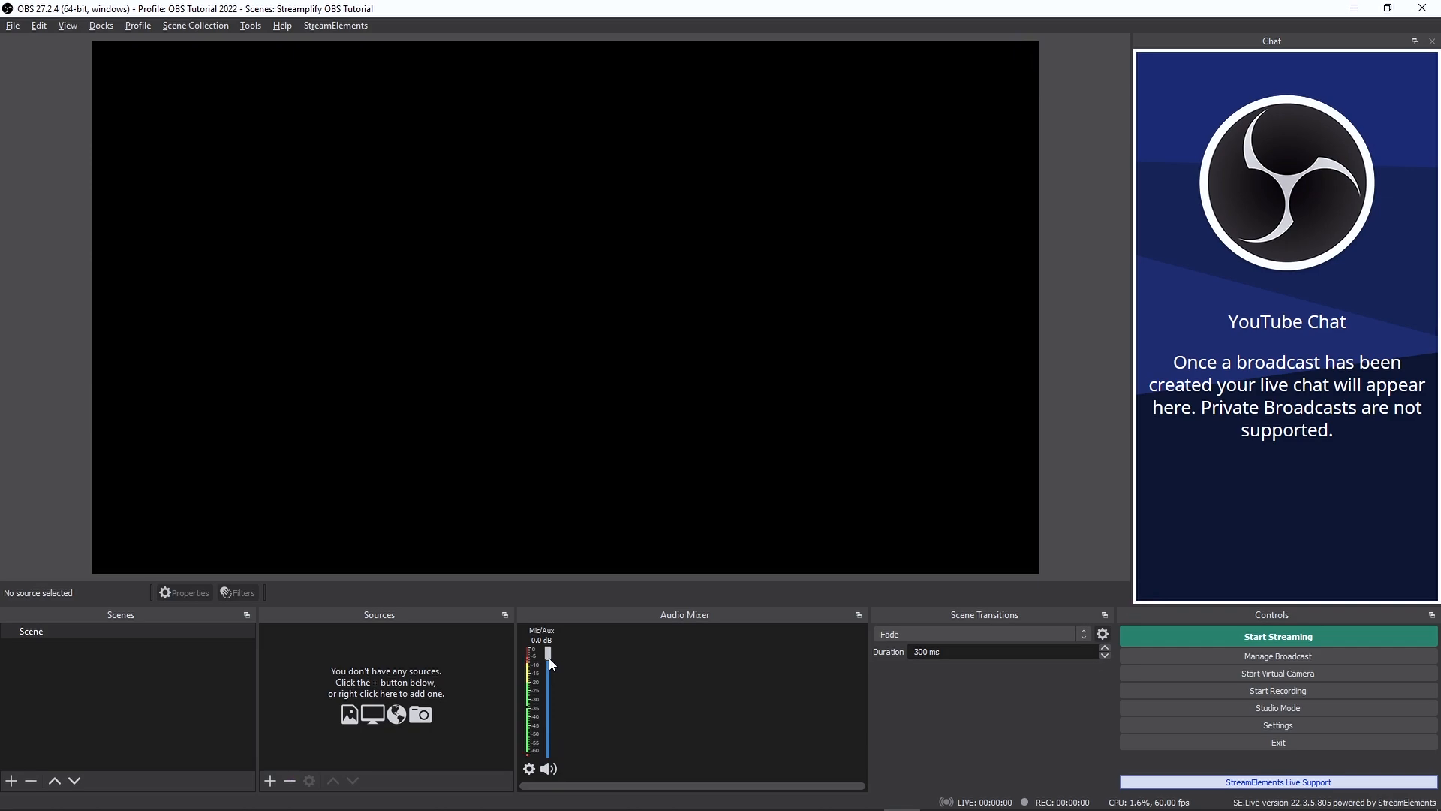
left_click_drag(549, 659, 551, 676)
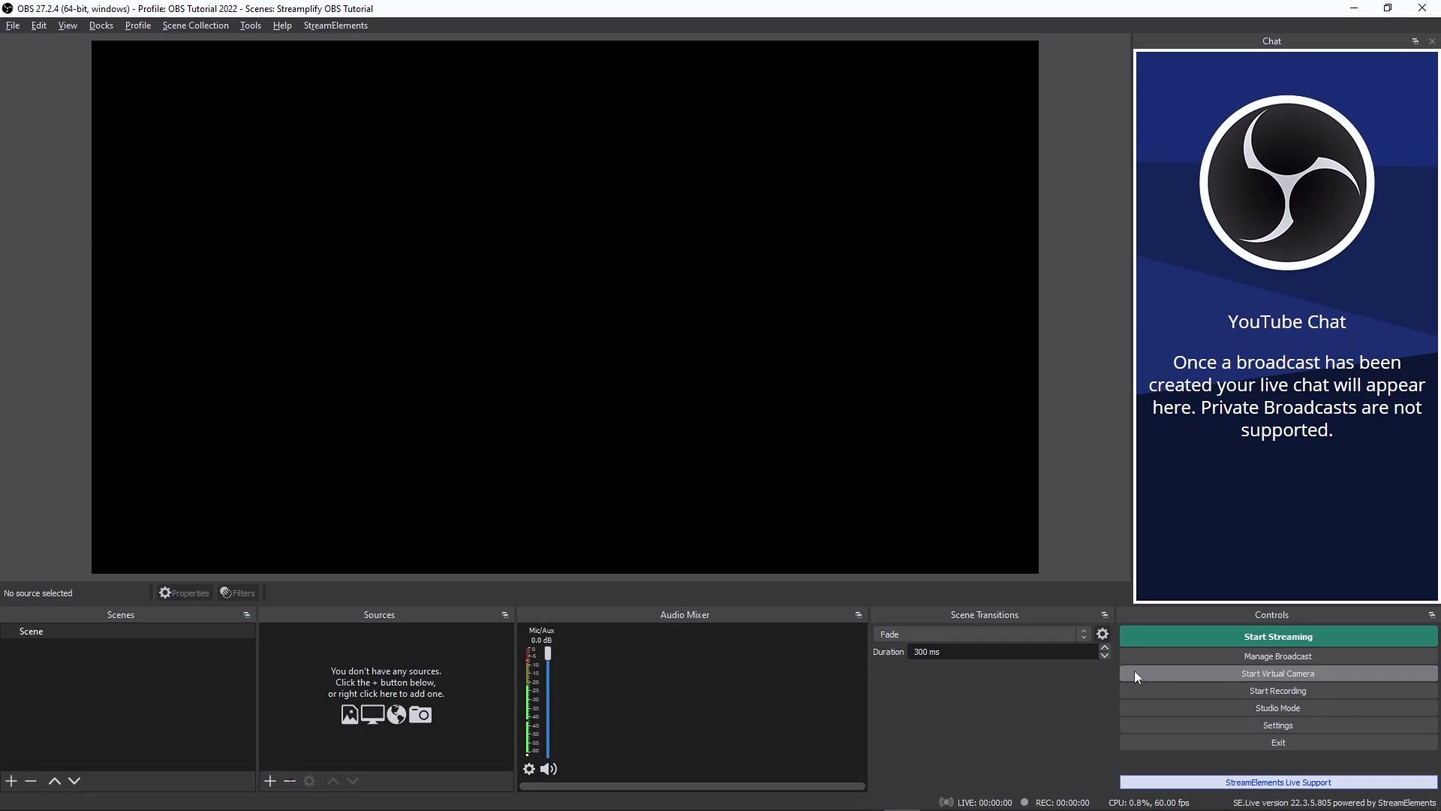
- Add a Video Capture Device source named "Streamplify CAM" and select Streamplify CAM as its device
left_click(270, 781)
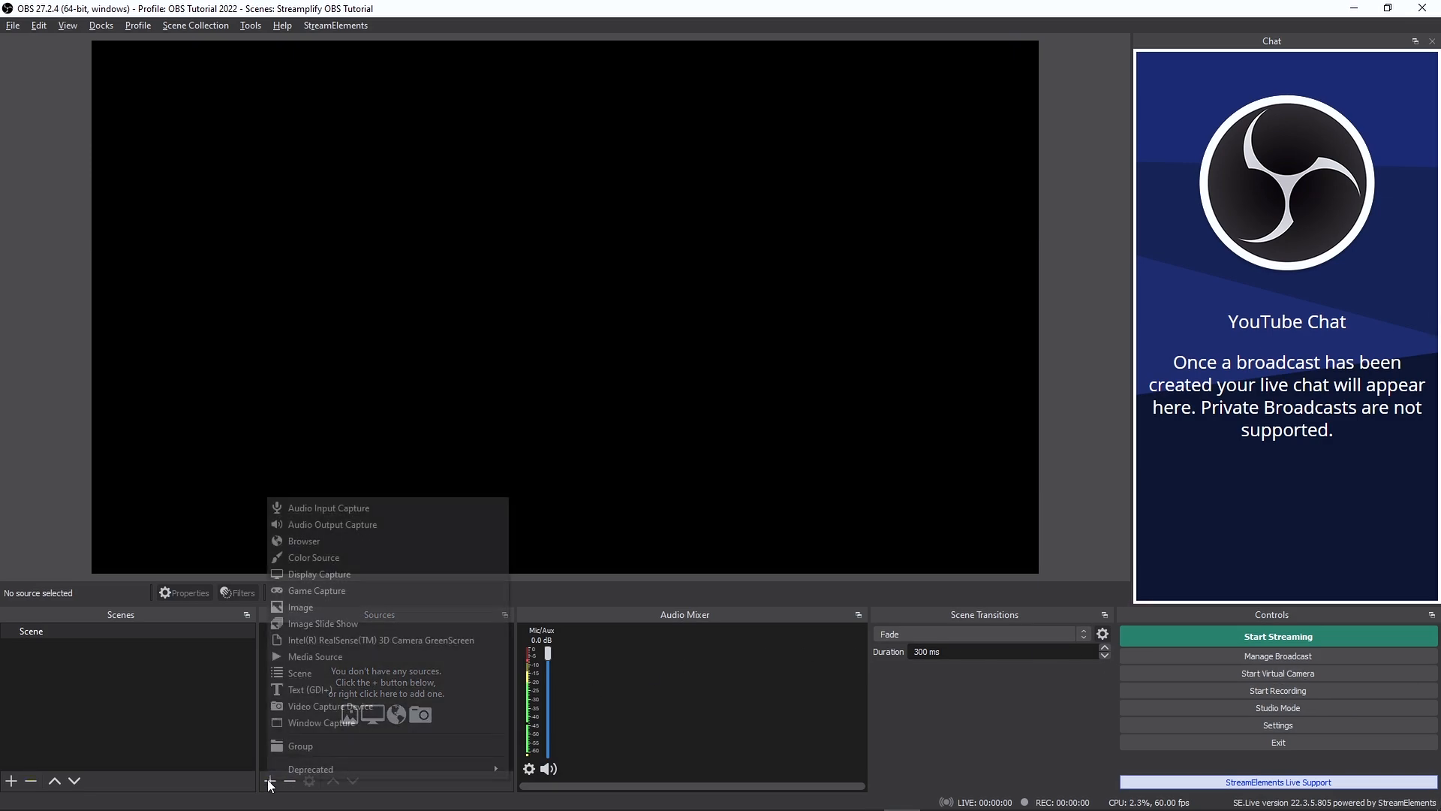
left_click(330, 710)
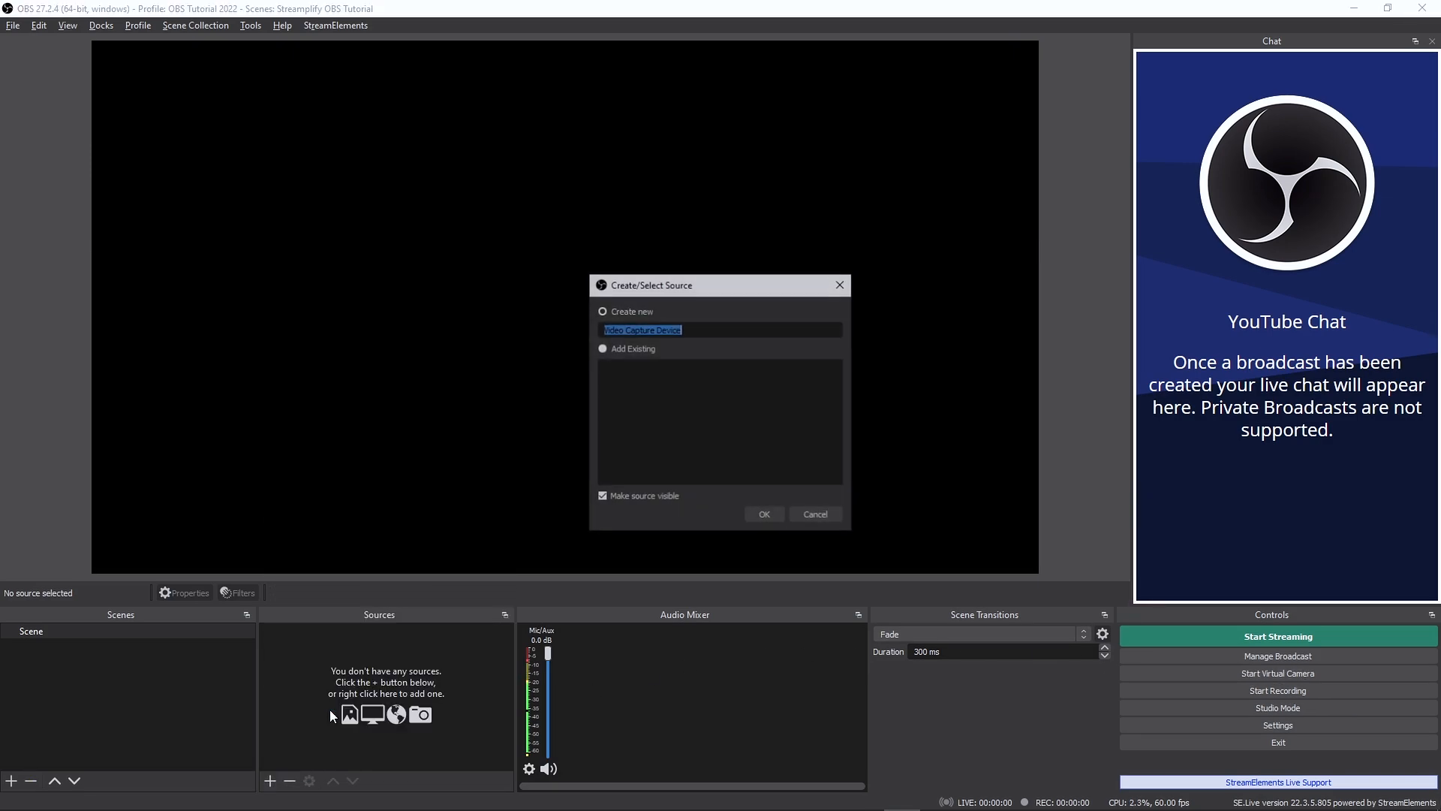
type("Stre")
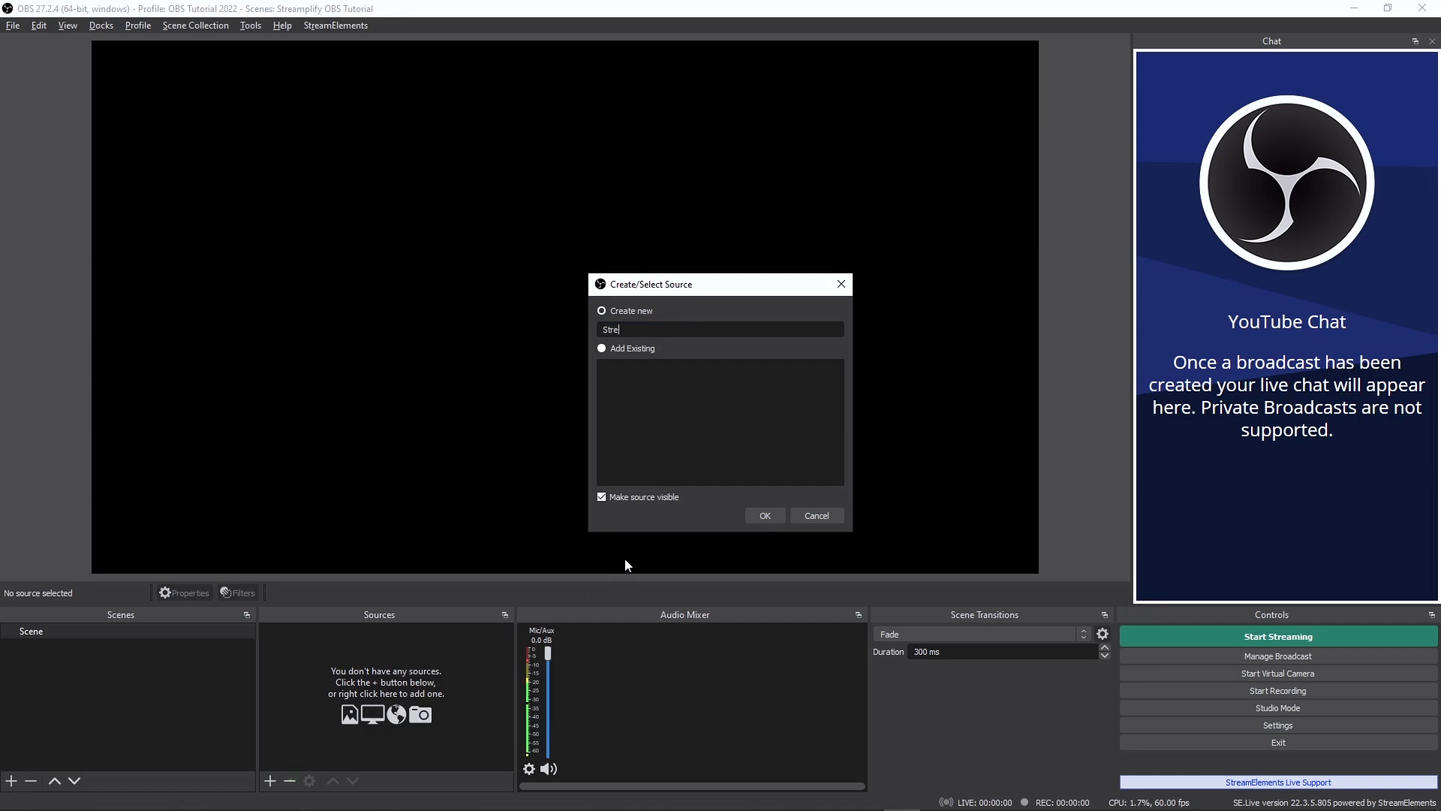
type("amplify CAM")
left_click(758, 516)
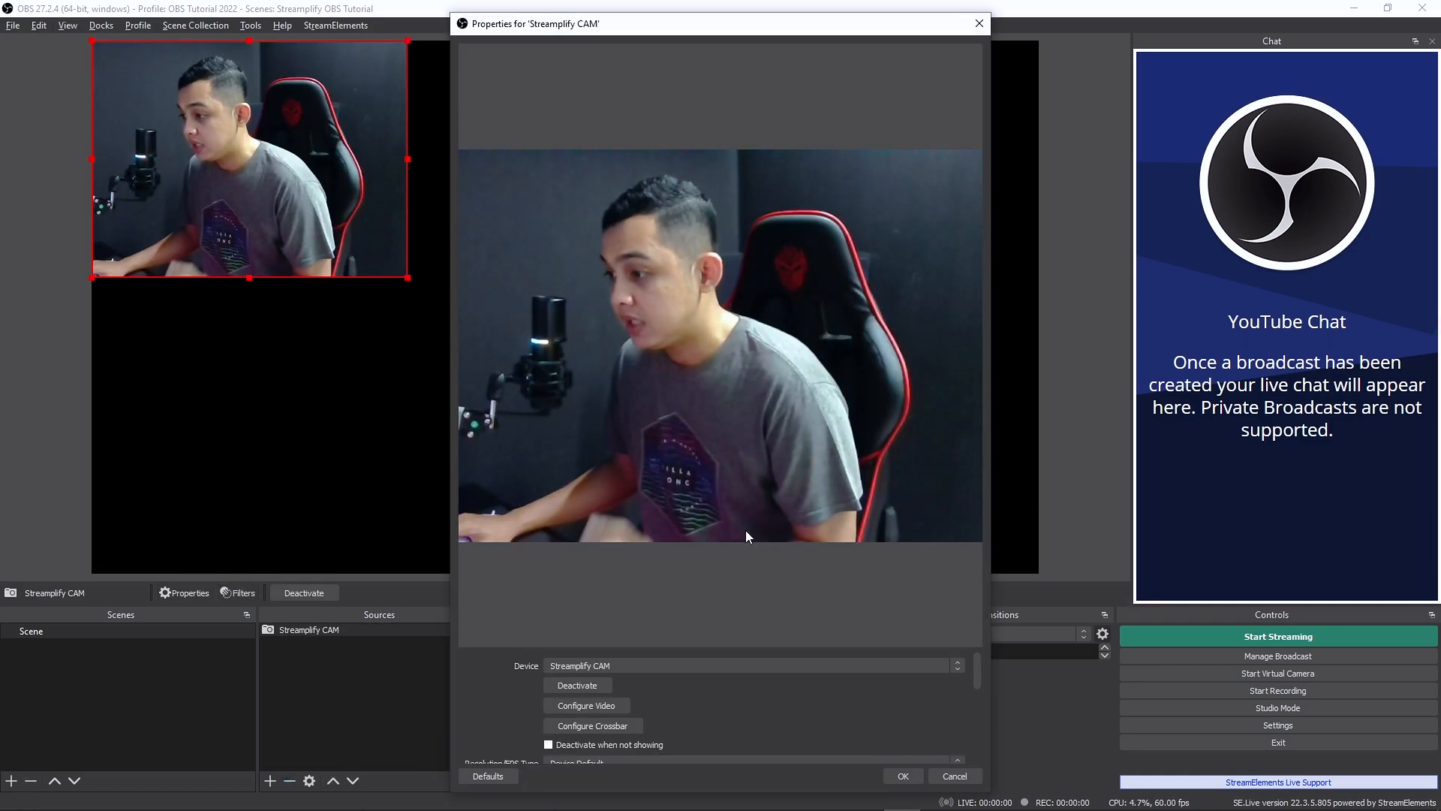
left_click(727, 660)
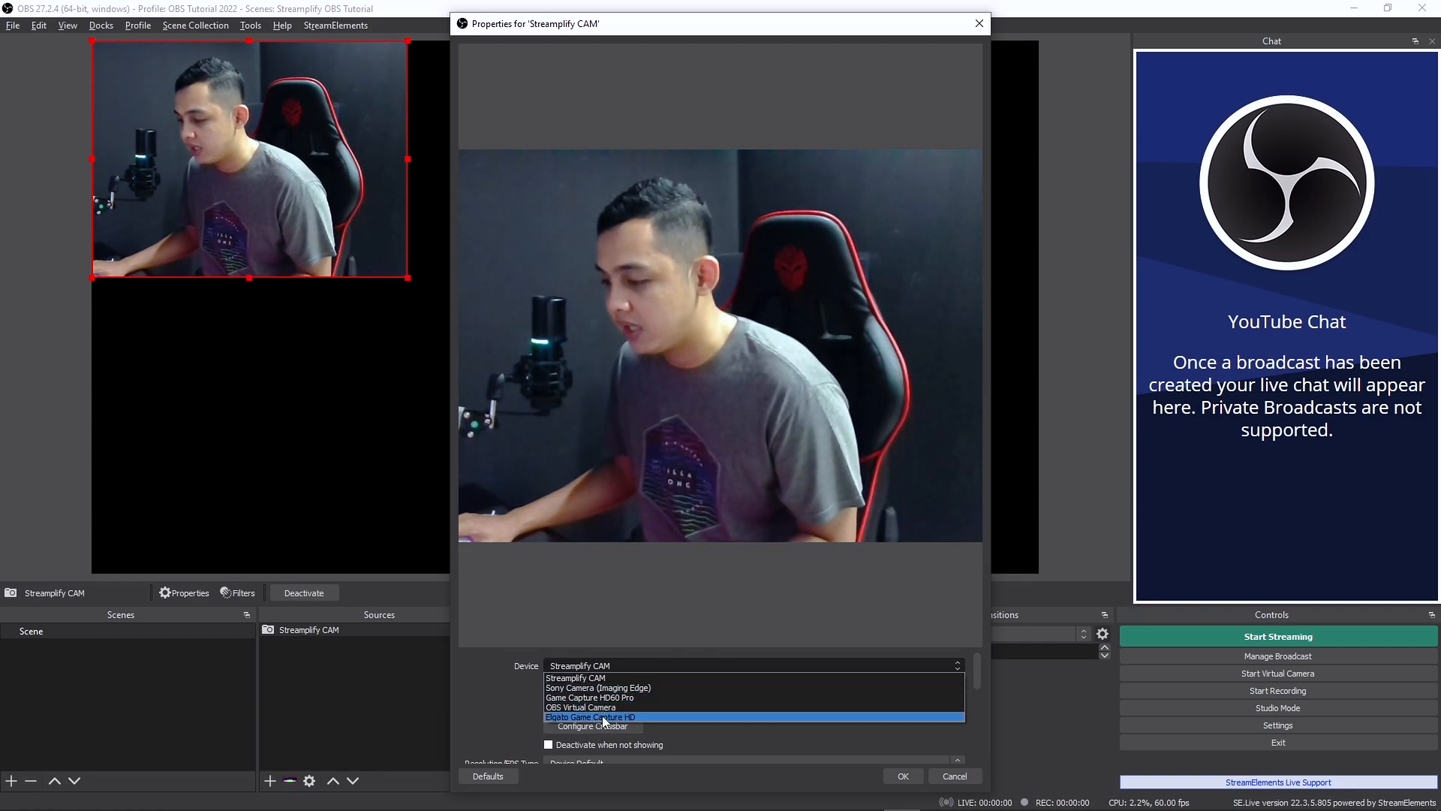
left_click(590, 676)
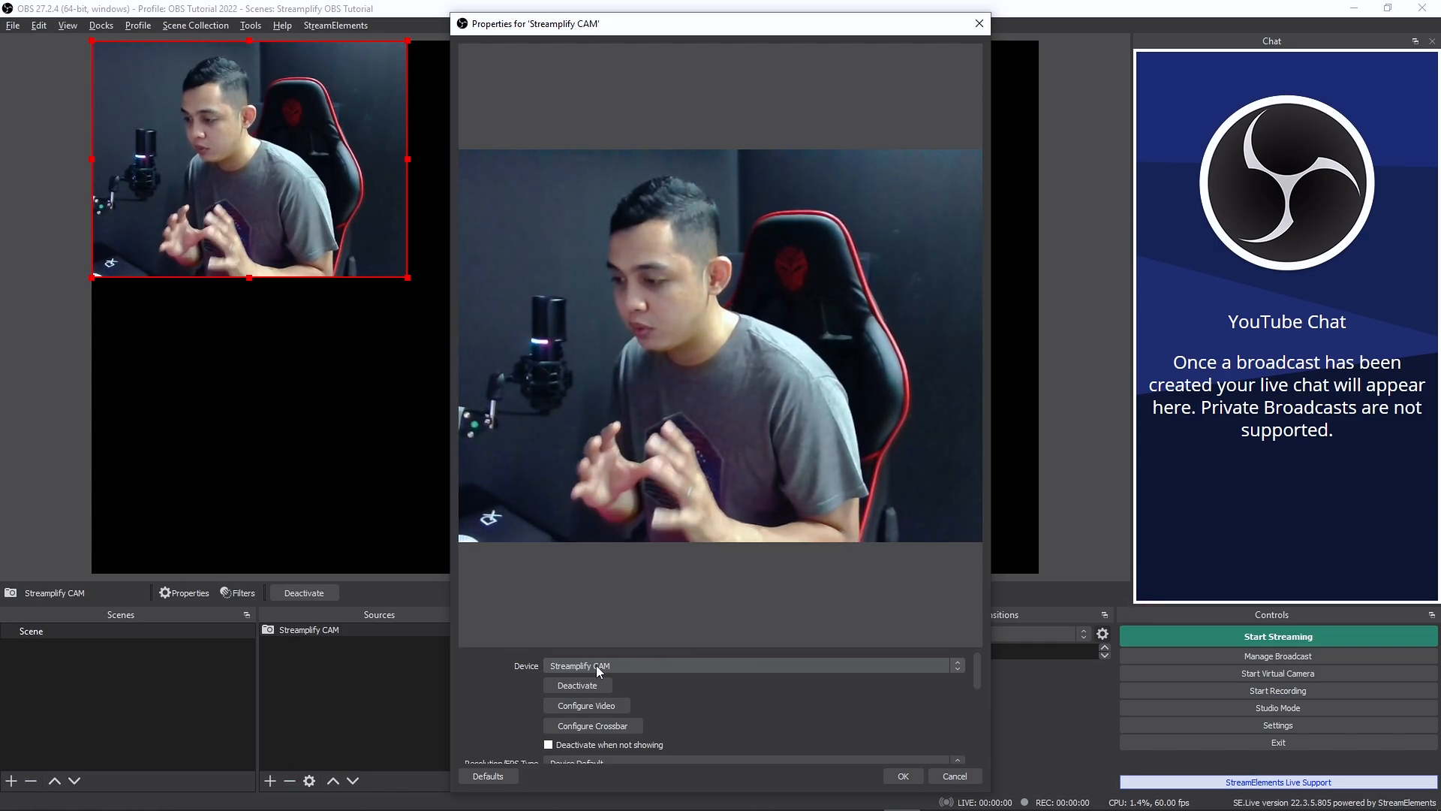
- Set the camera source's resolution/FPS type to Custom, with a resolution of 1920x1080 at 60 FPS
scroll(673, 682, "down", 2)
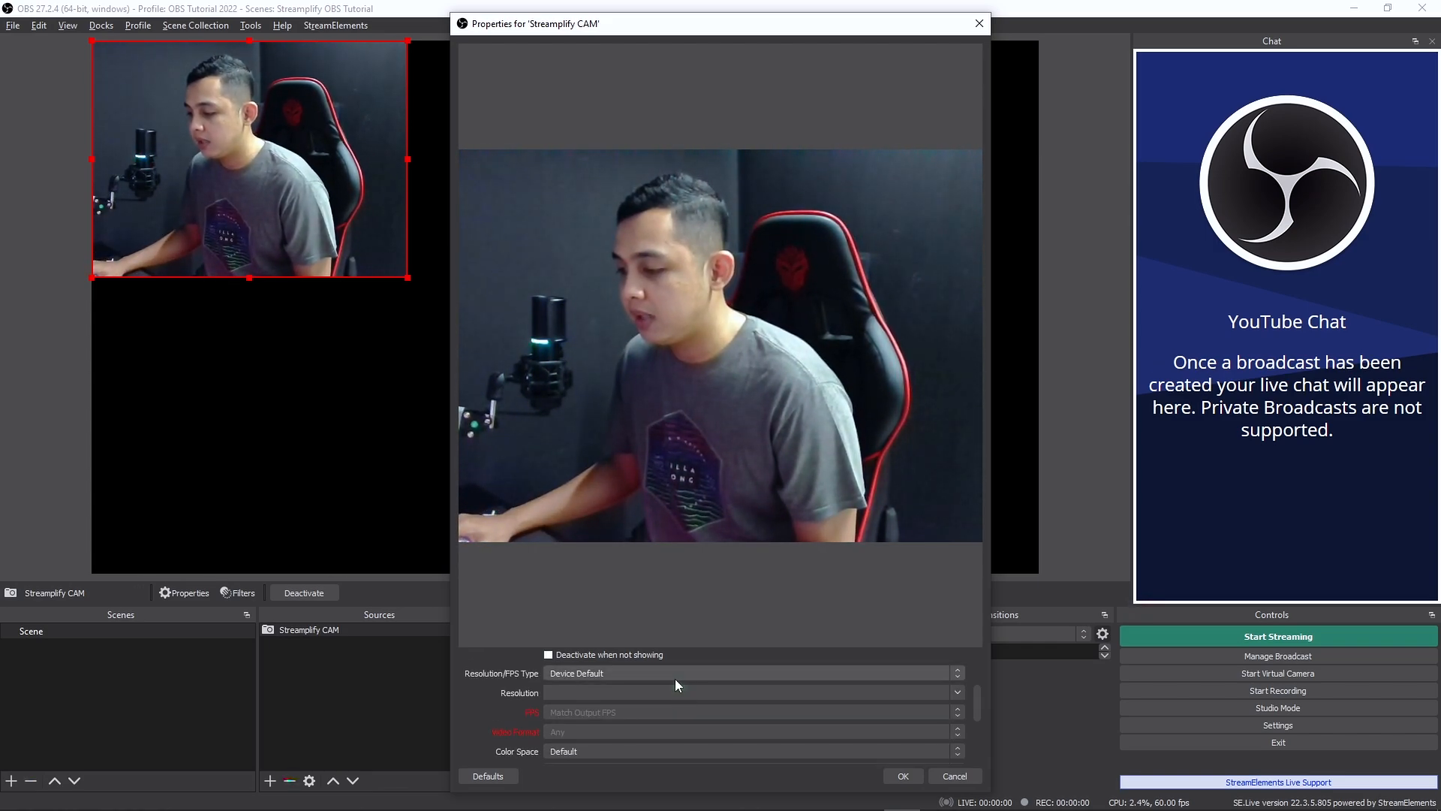
left_click(610, 673)
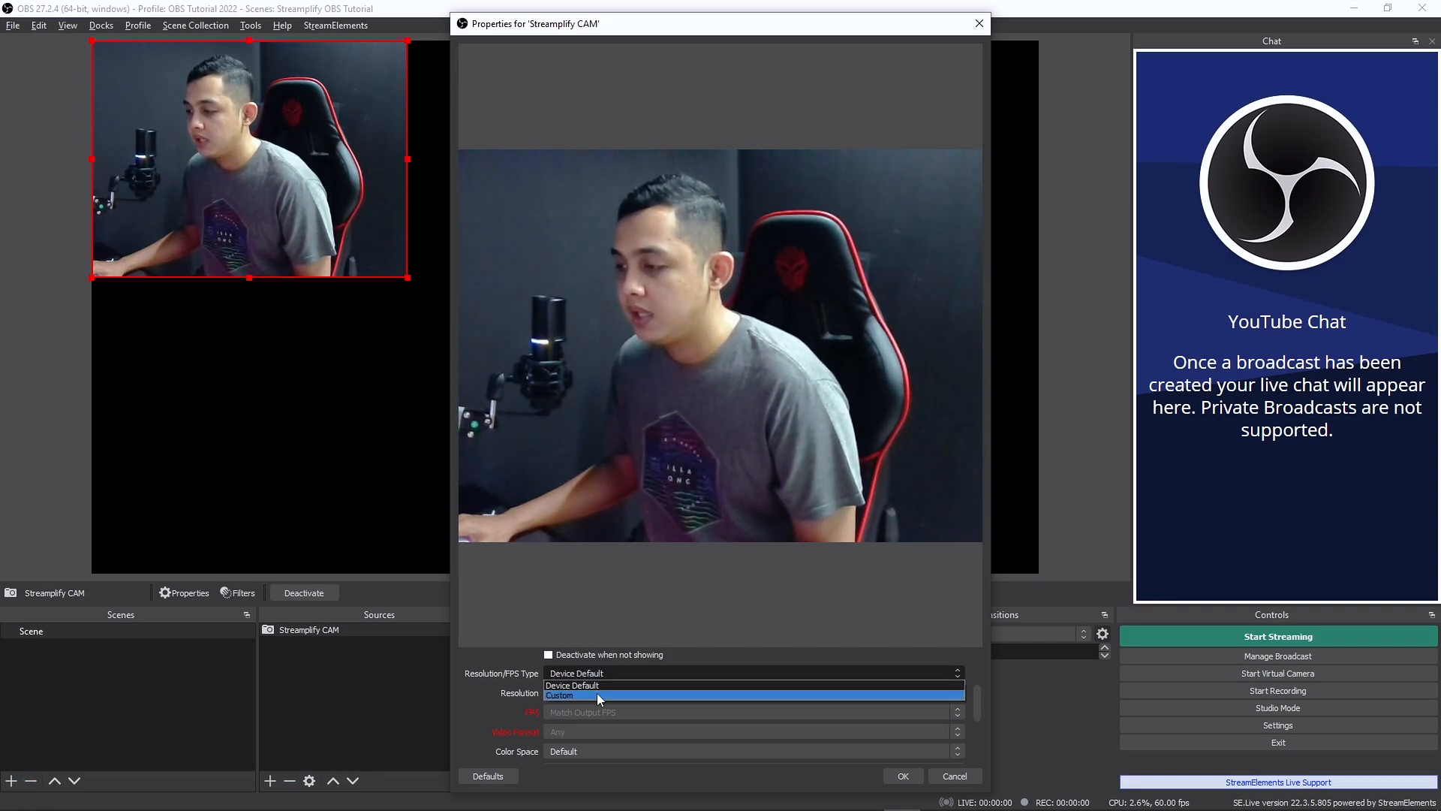
left_click(599, 695)
left_click(958, 693)
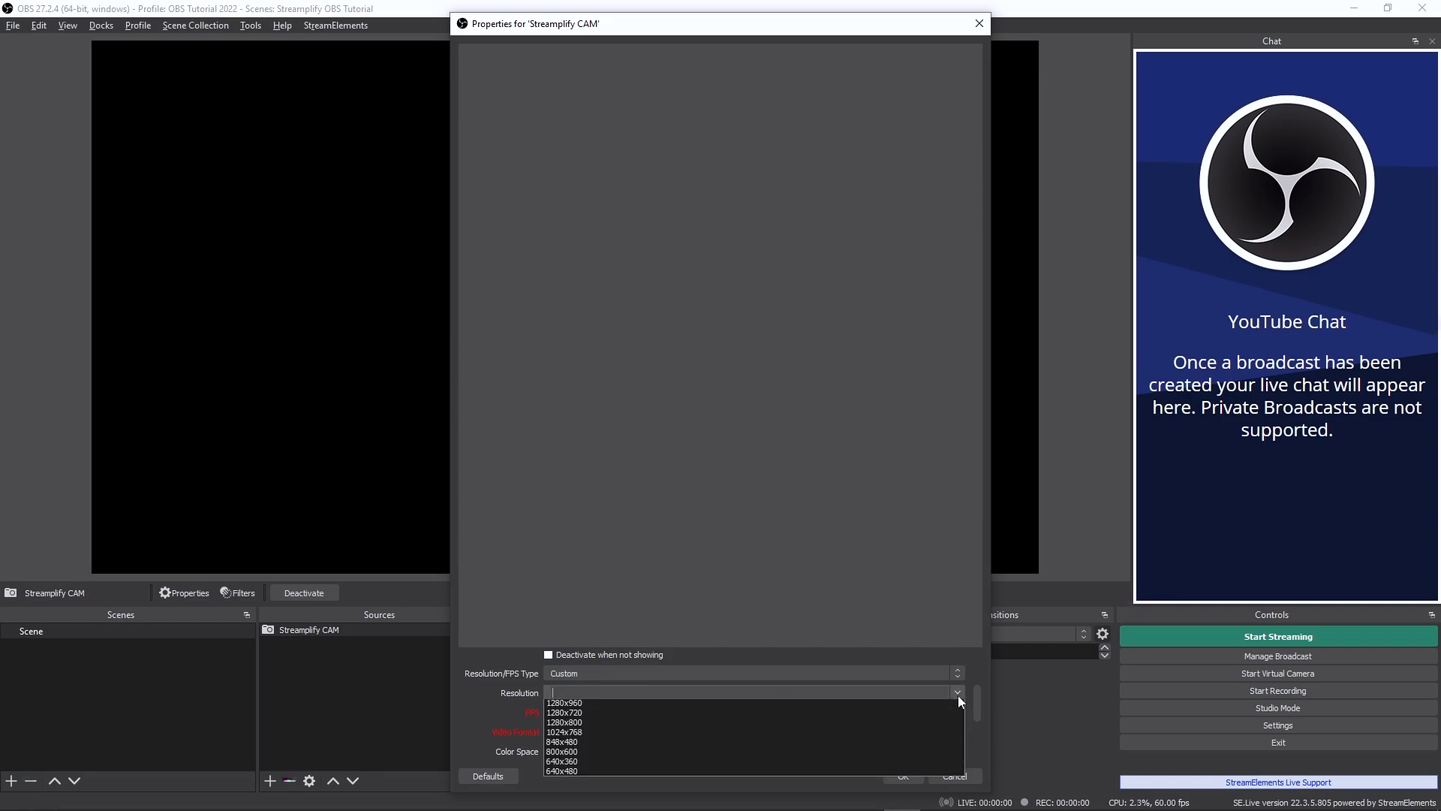
left_click(565, 706)
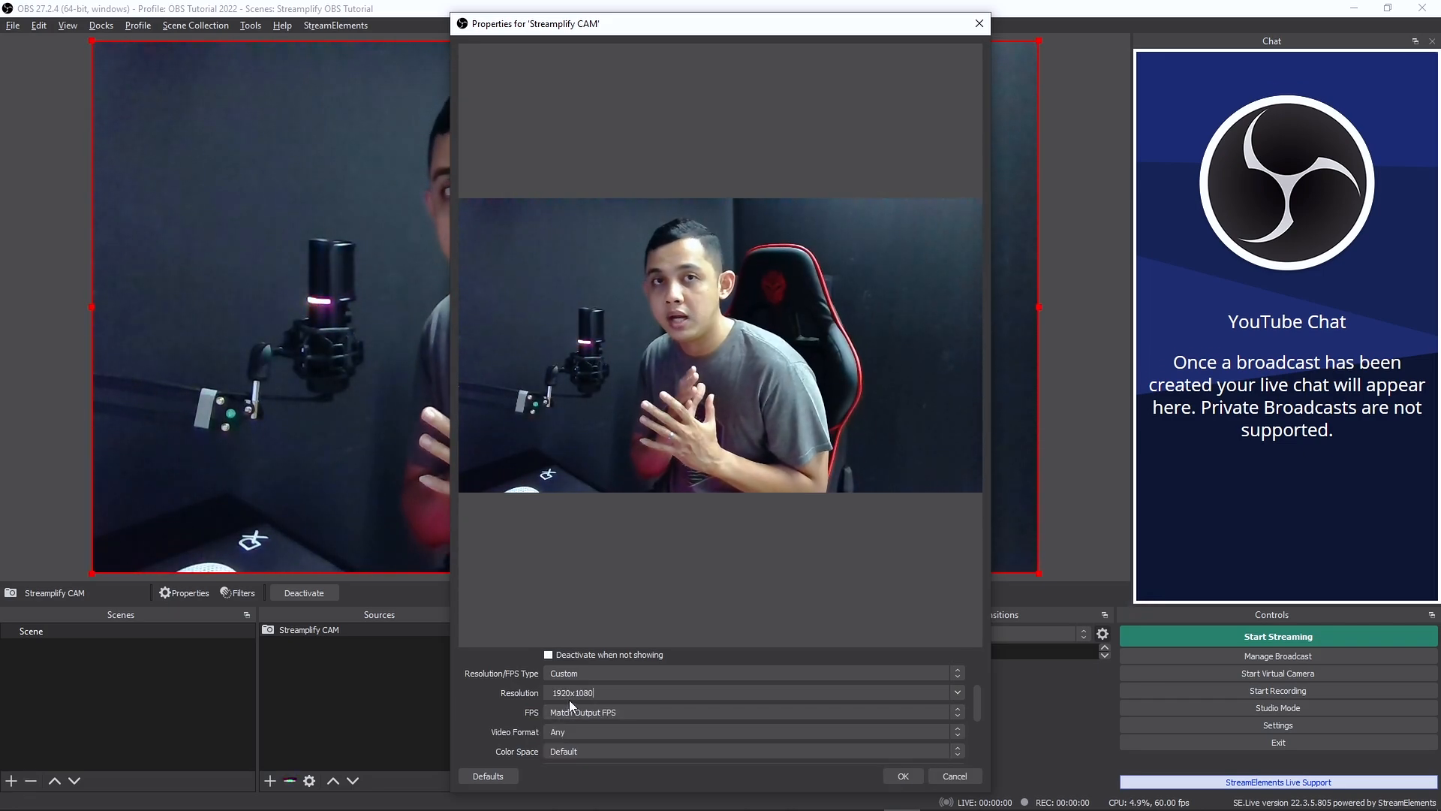
left_click(592, 711)
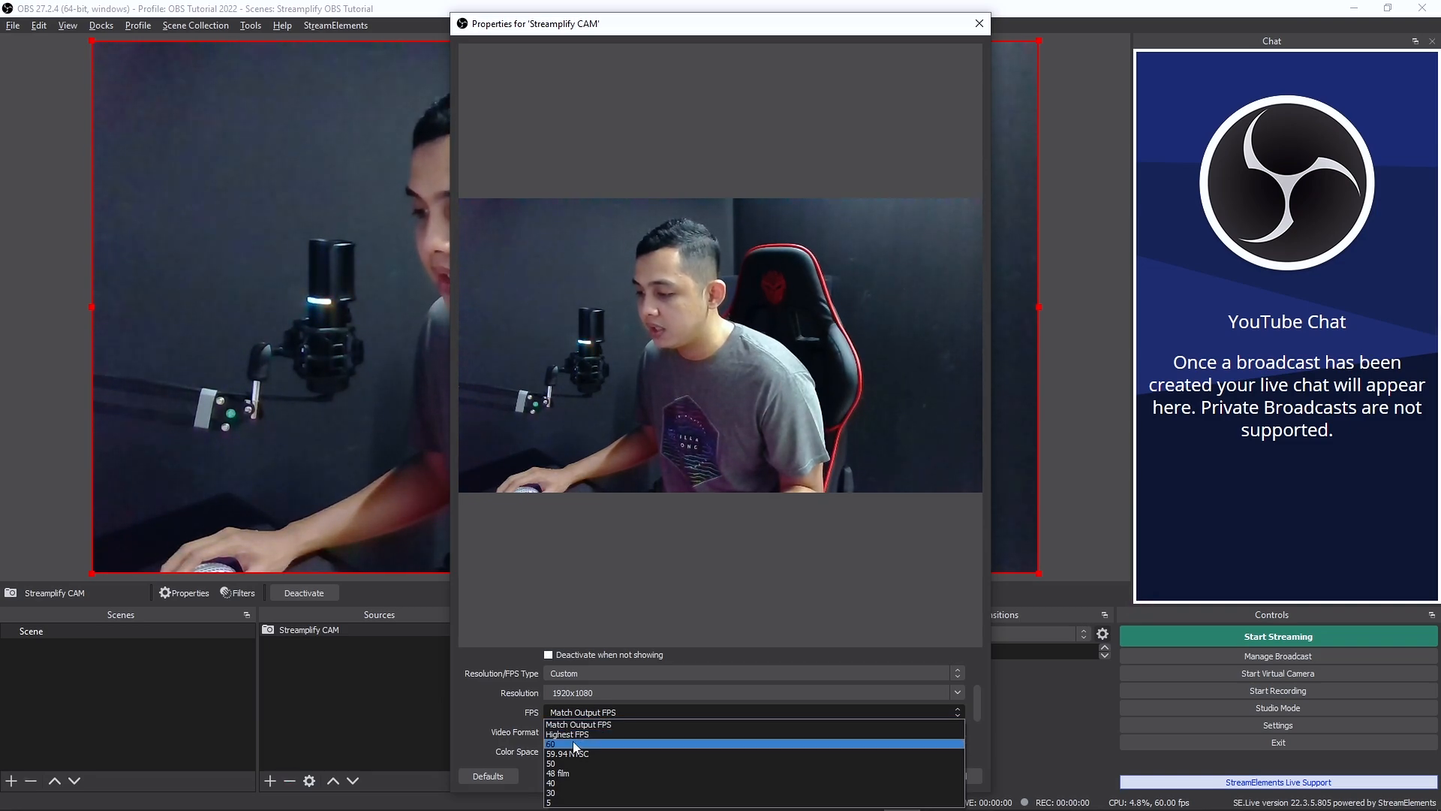
left_click(571, 742)
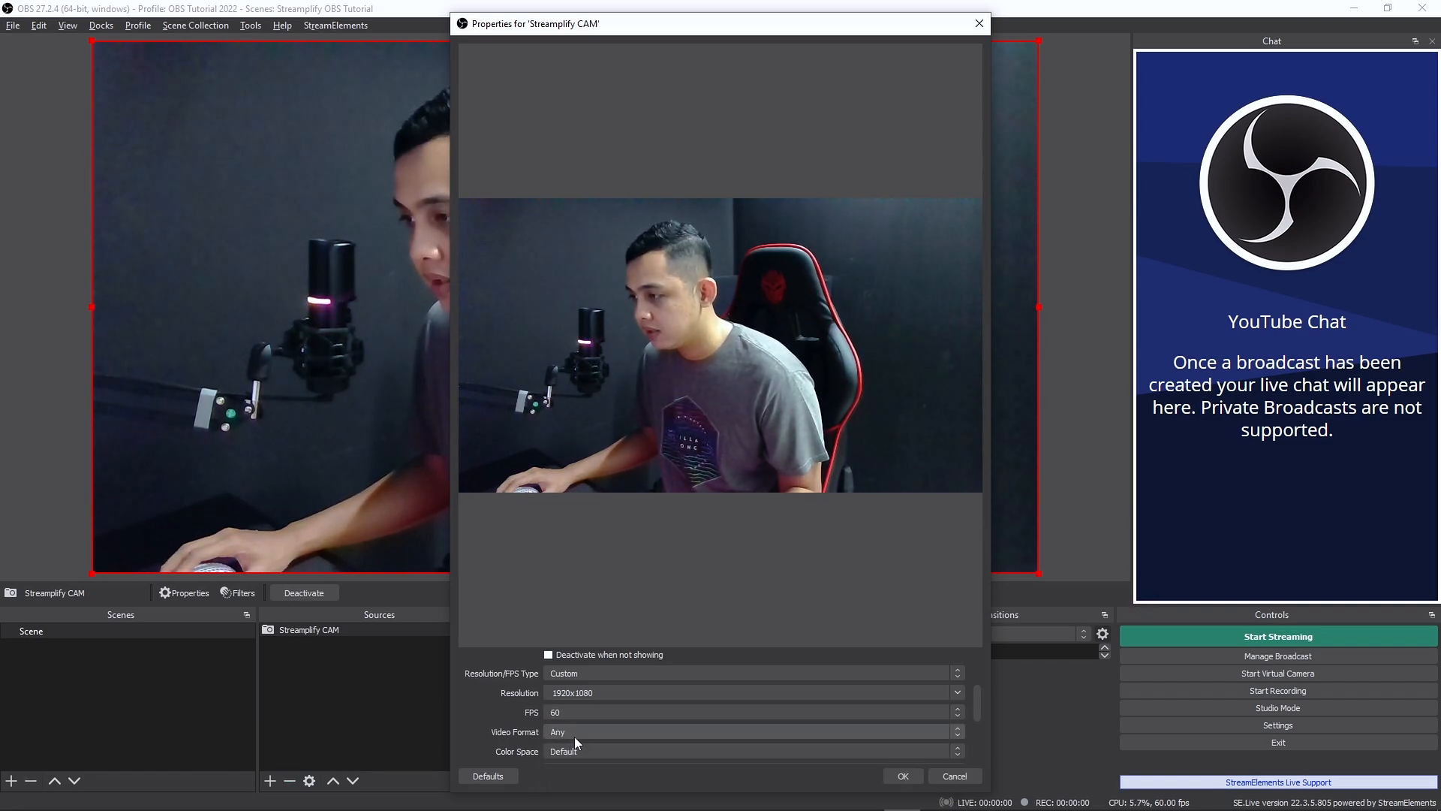
- Keep the camera's video format at Any, and set its color space to 709 and color range to Full
scroll(581, 725, "down", 1)
left_click(607, 687)
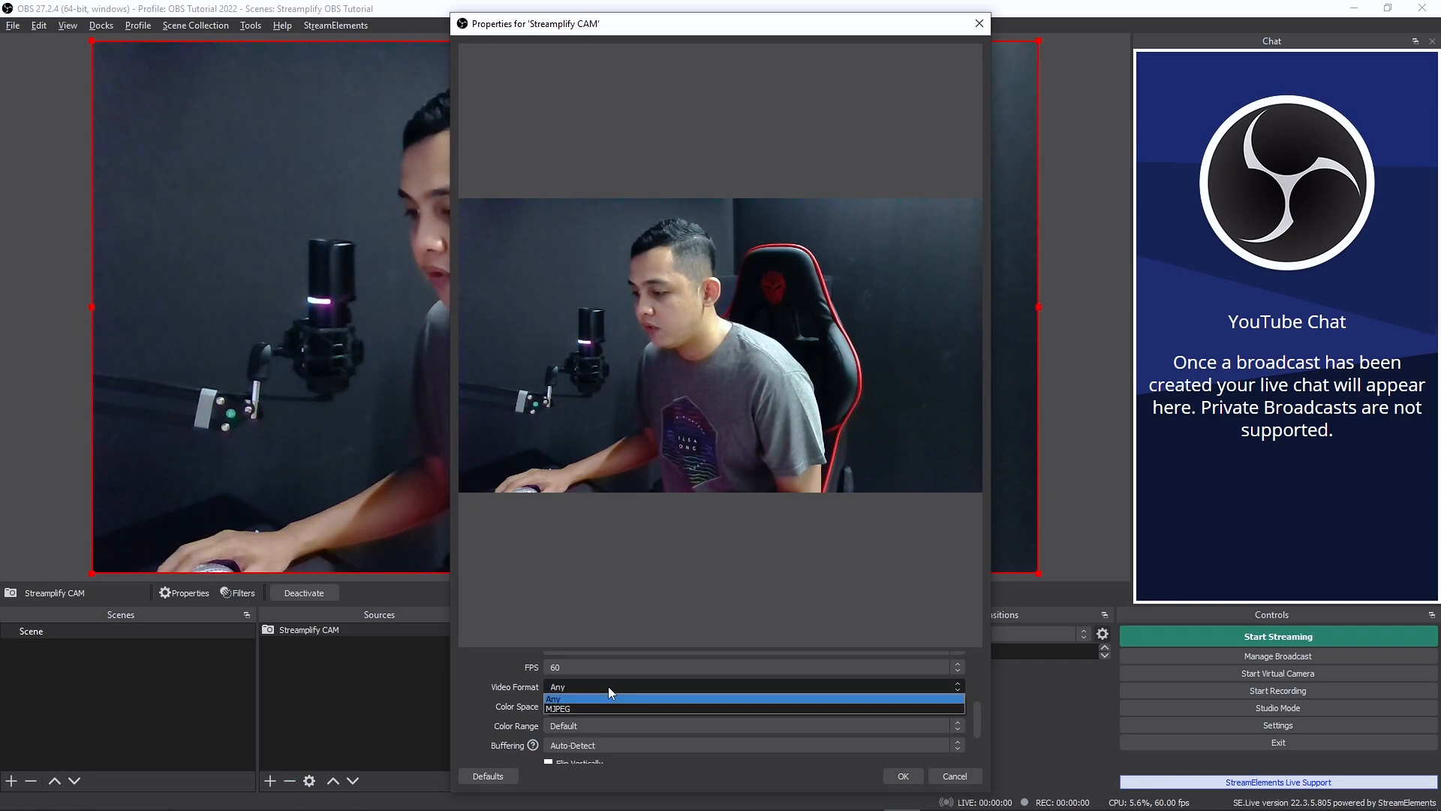
left_click(555, 700)
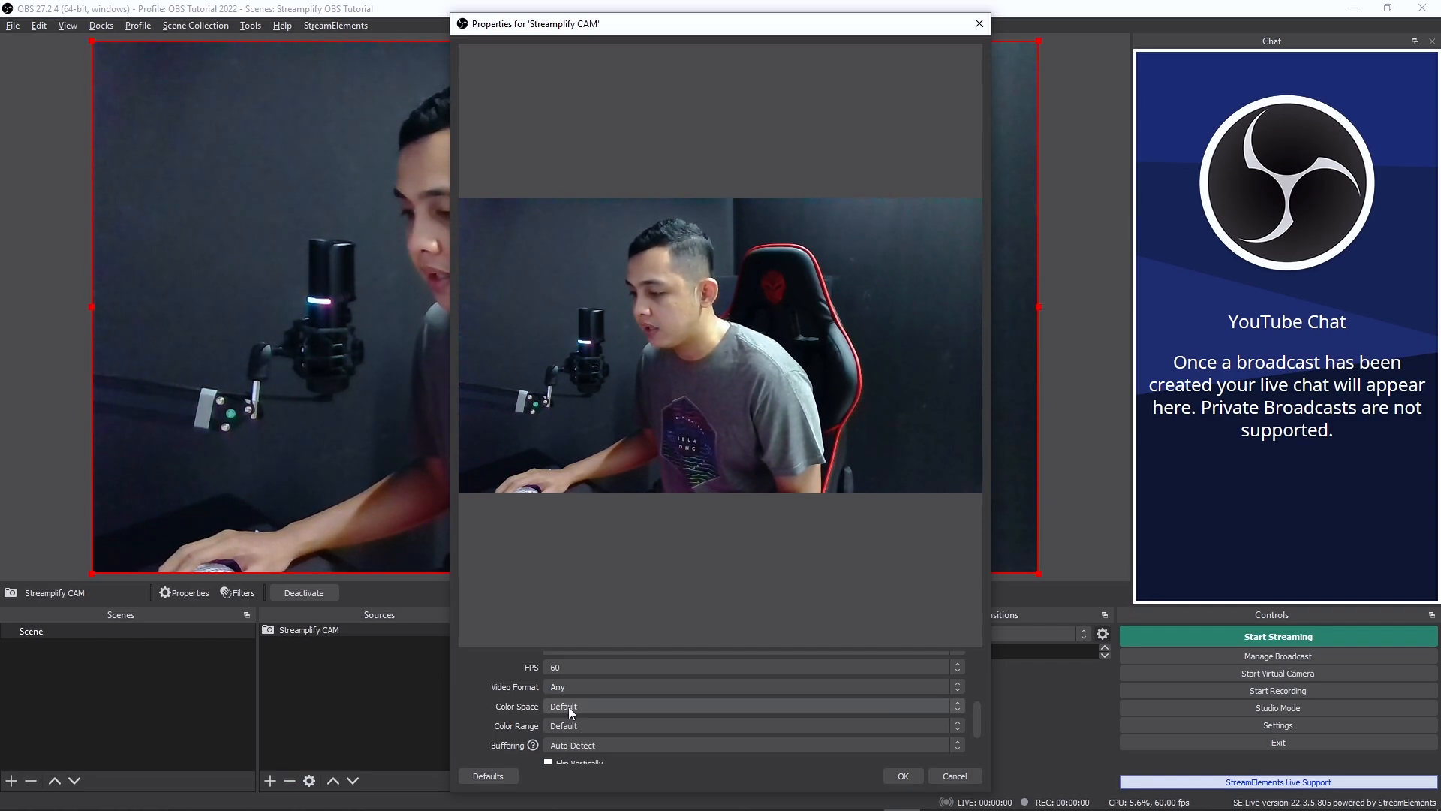
left_click(569, 706)
left_click(570, 725)
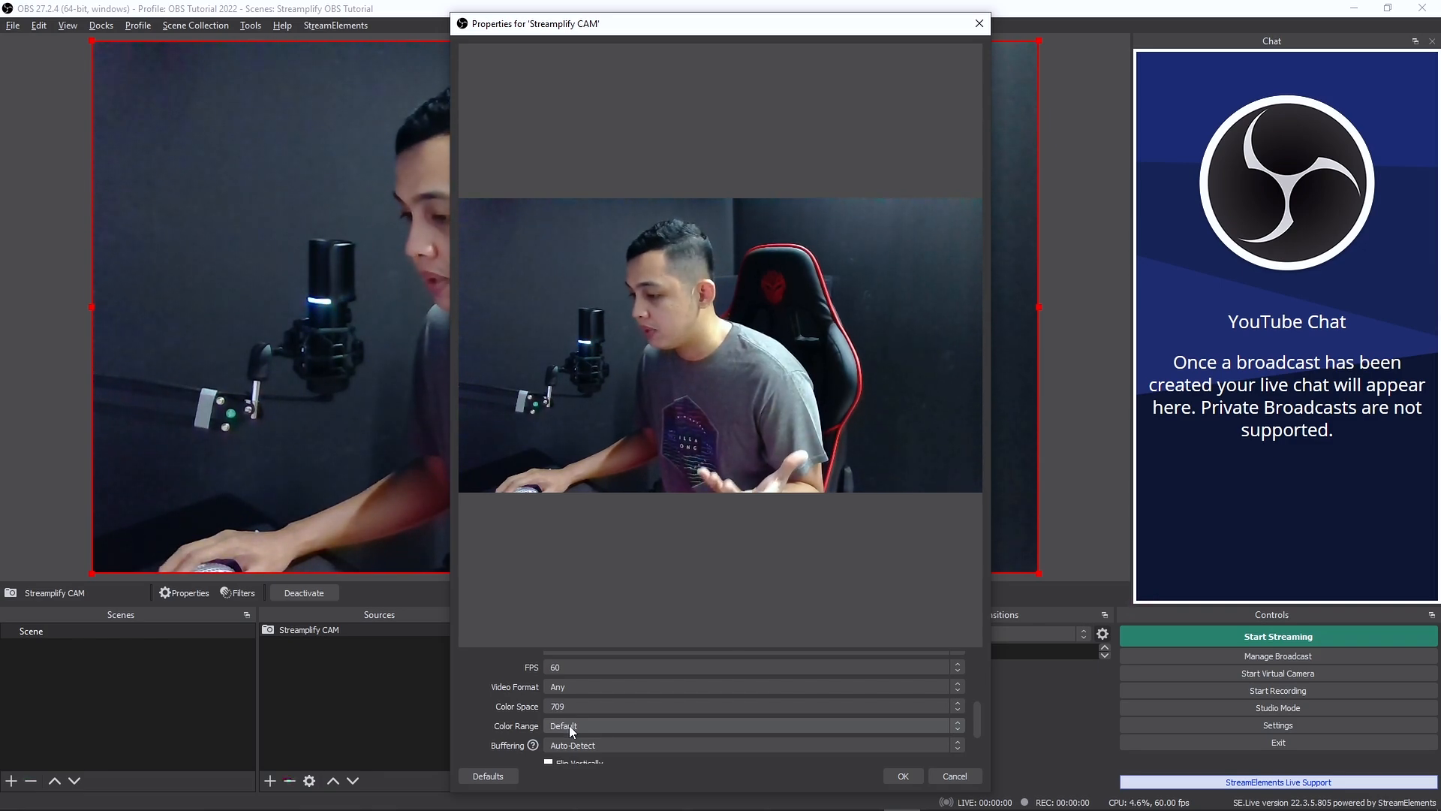
left_click(569, 725)
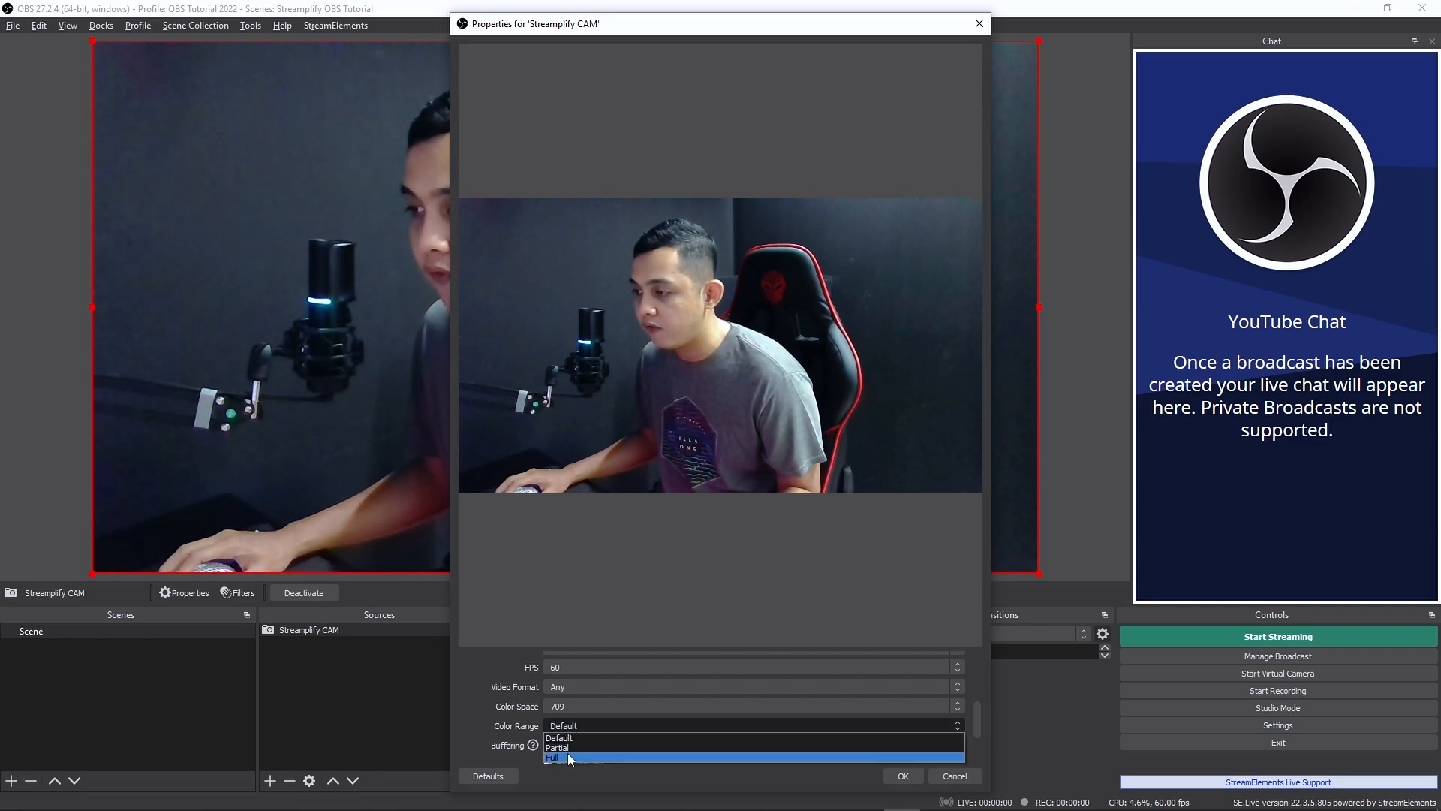
left_click(567, 754)
- Try Microphone (Streamplify CAM Mic) as the camera's custom audio device, turn the custom audio device option back off, and accept the source properties
scroll(568, 754, "down", 3)
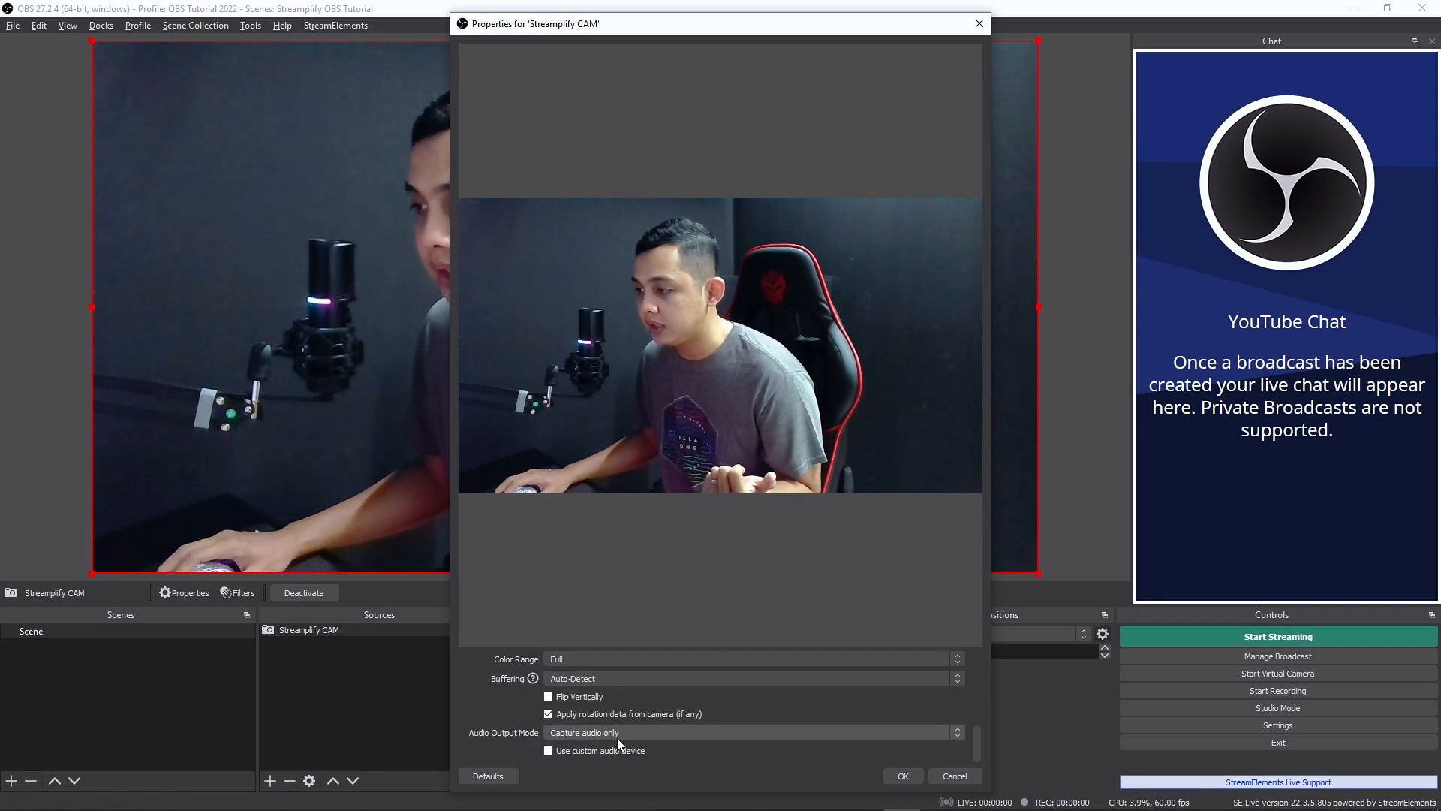
left_click(615, 733)
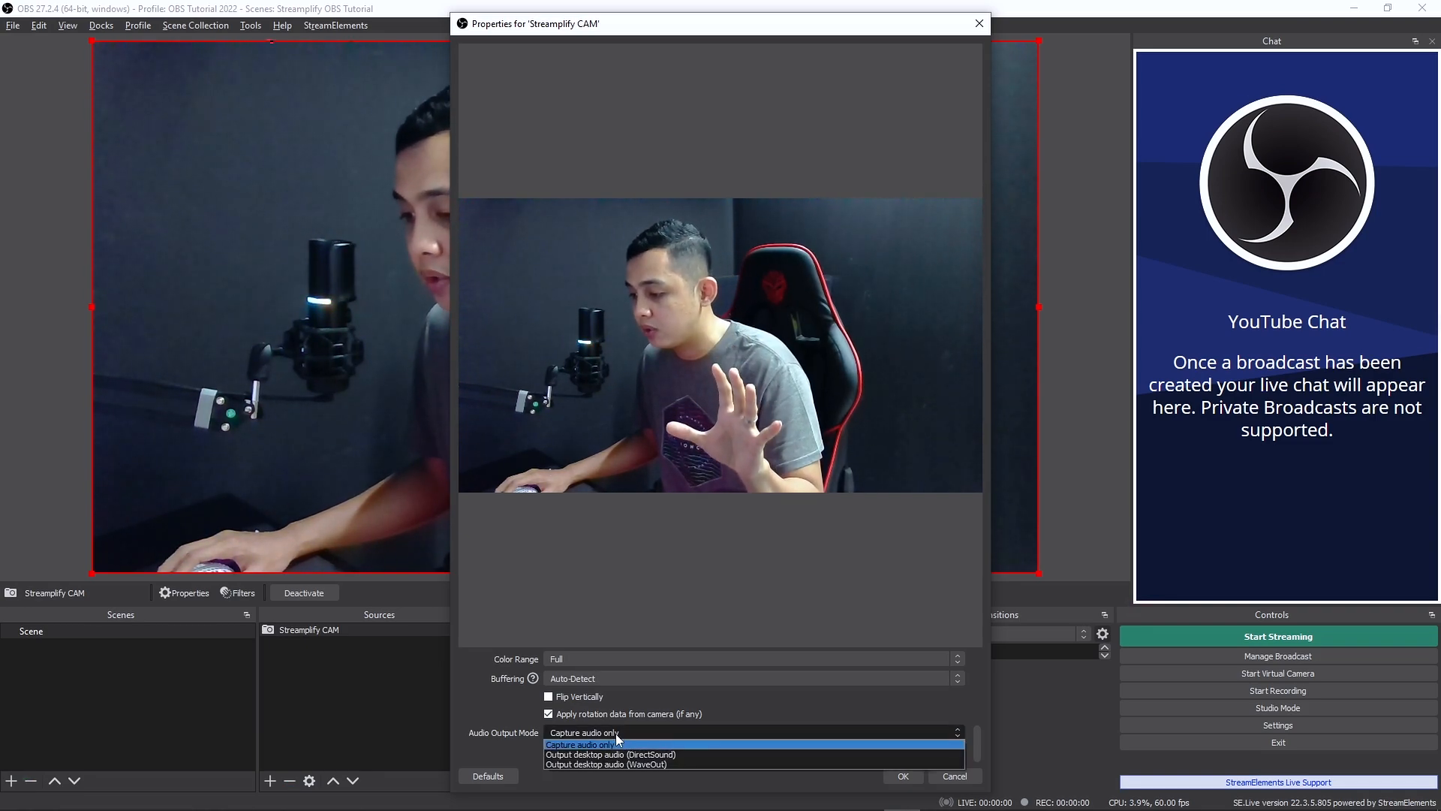
left_click(616, 733)
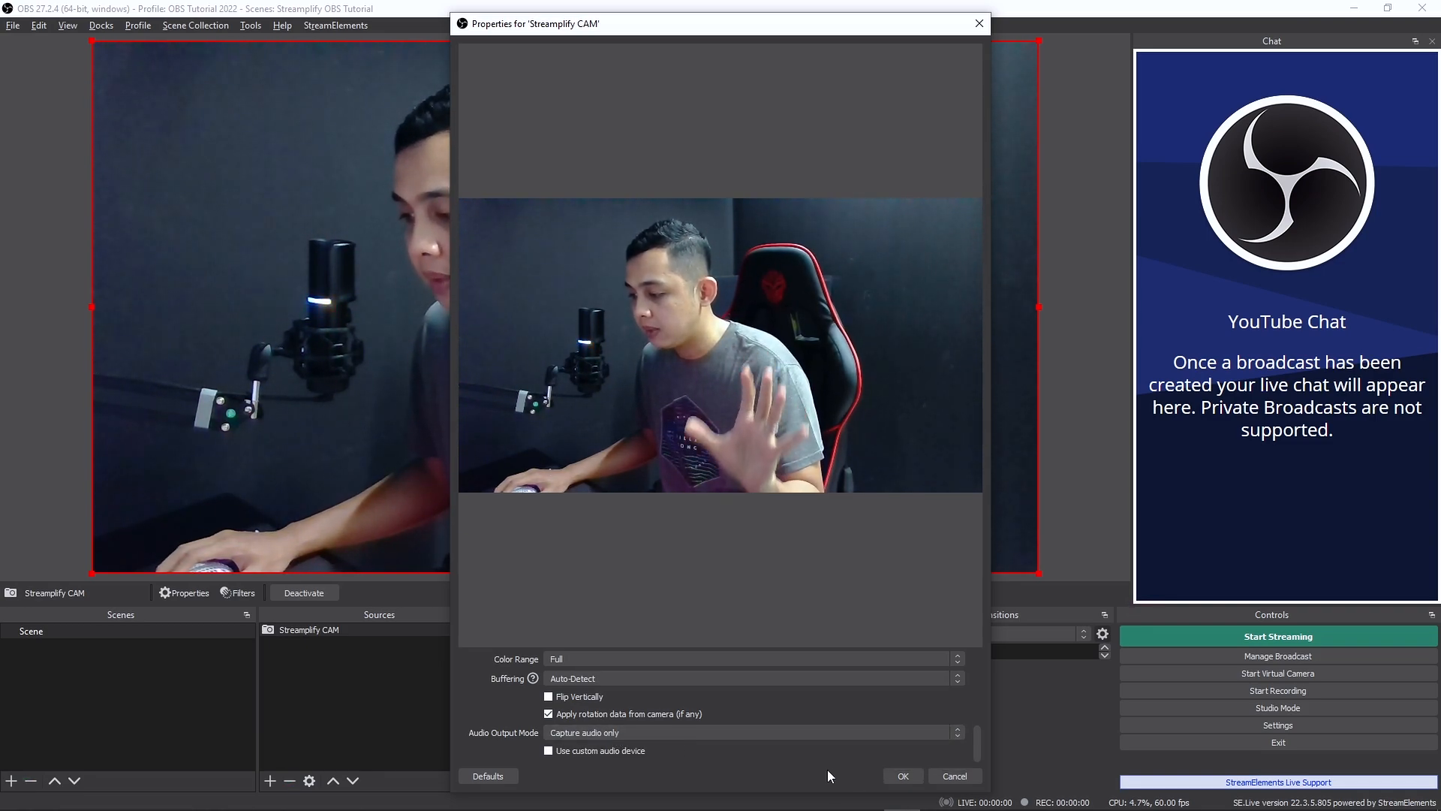
left_click(622, 753)
scroll(641, 732, "down", 1)
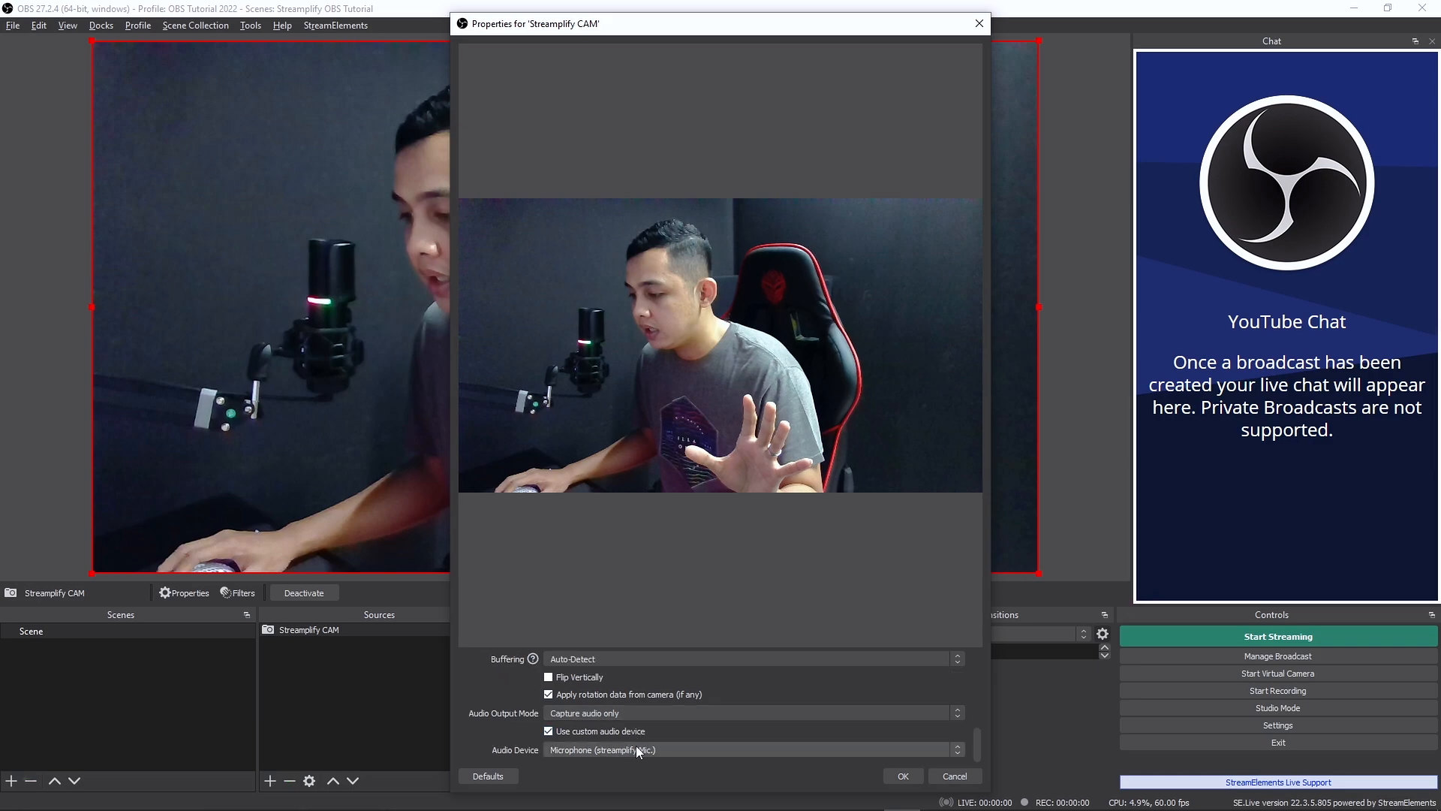
left_click(637, 749)
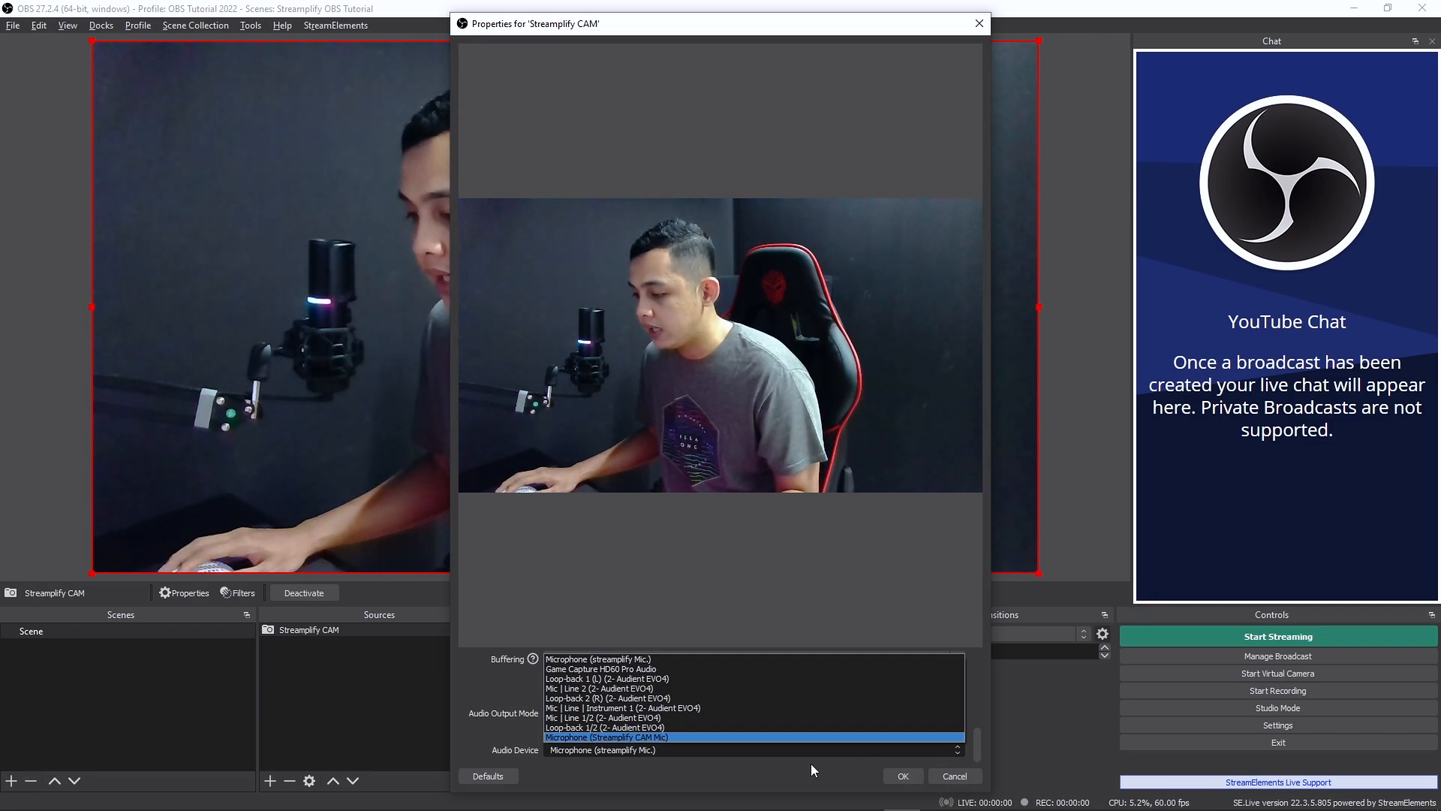
left_click(632, 737)
left_click(549, 732)
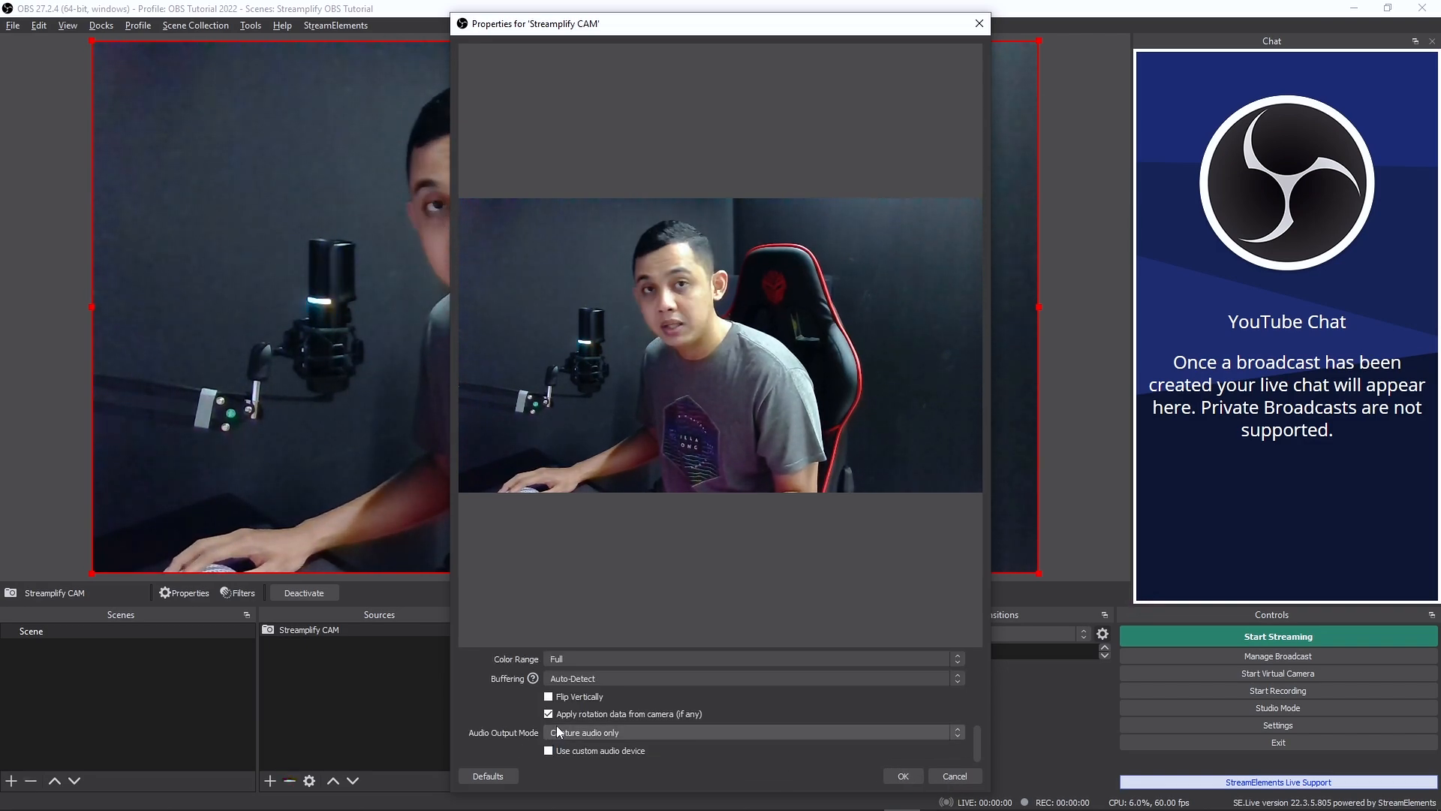
left_click(891, 773)
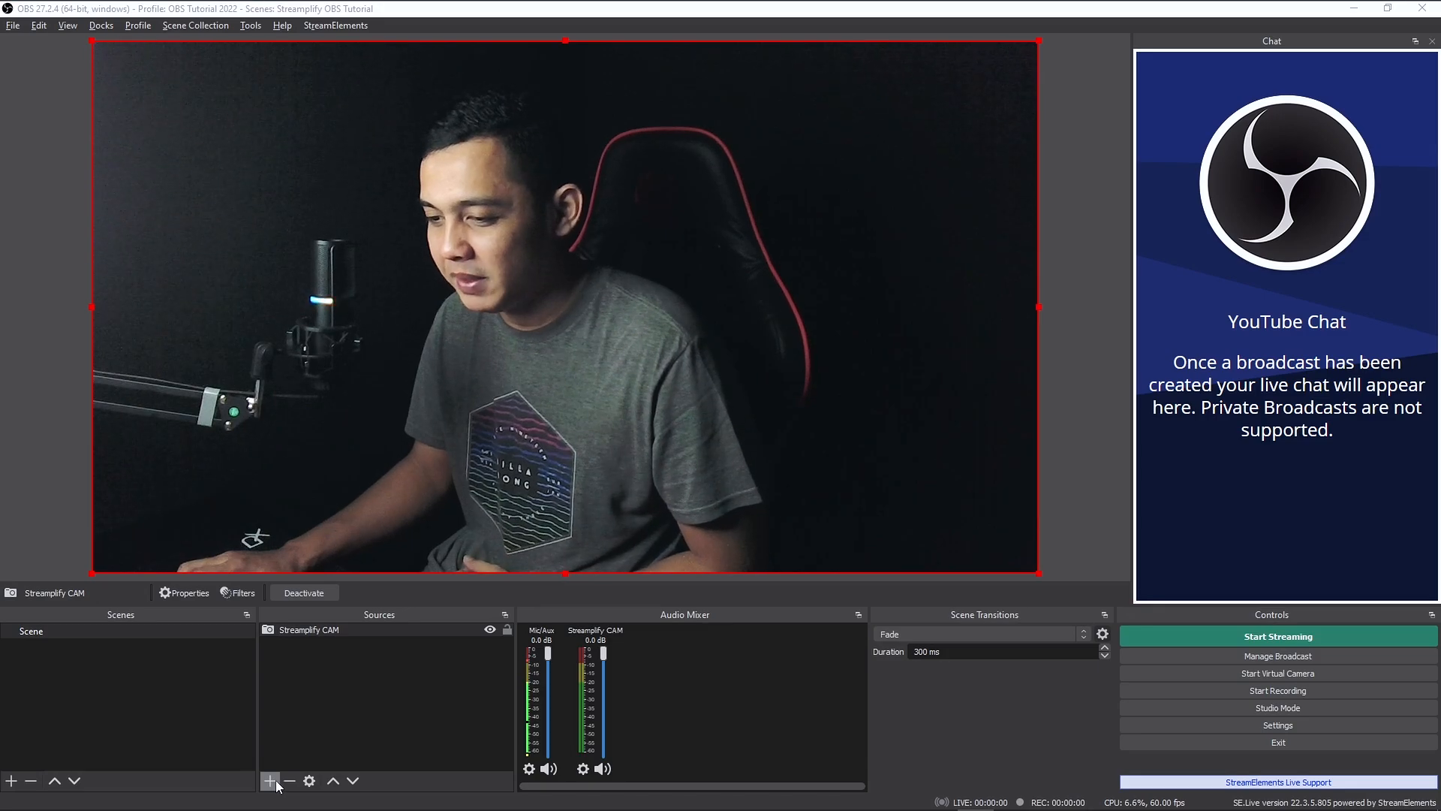
- Review the Streamplify CAM source's Video Proc Amp and Camera Control settings, leaving them and the source properties unchanged
right_click(318, 629)
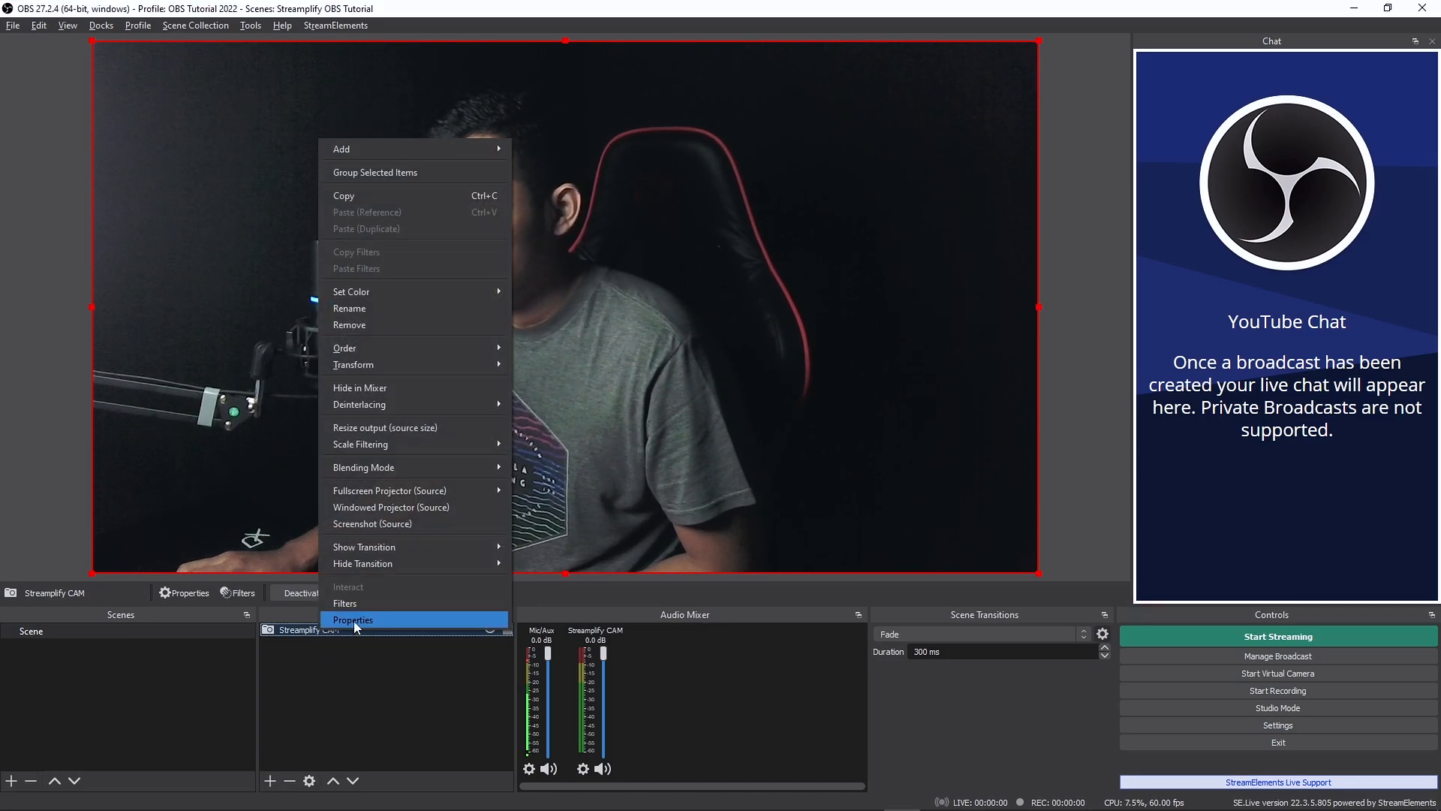
left_click(379, 617)
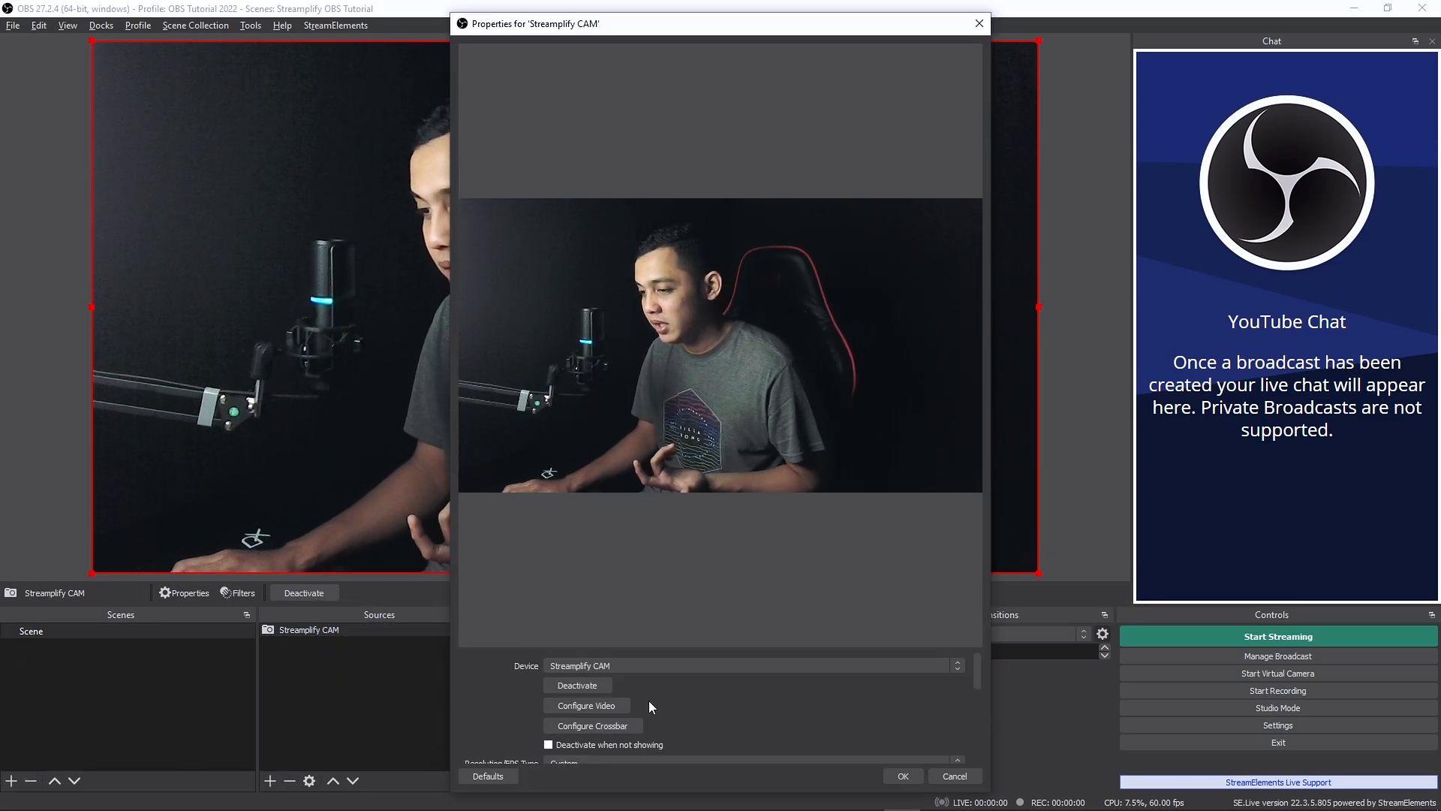
left_click(623, 705)
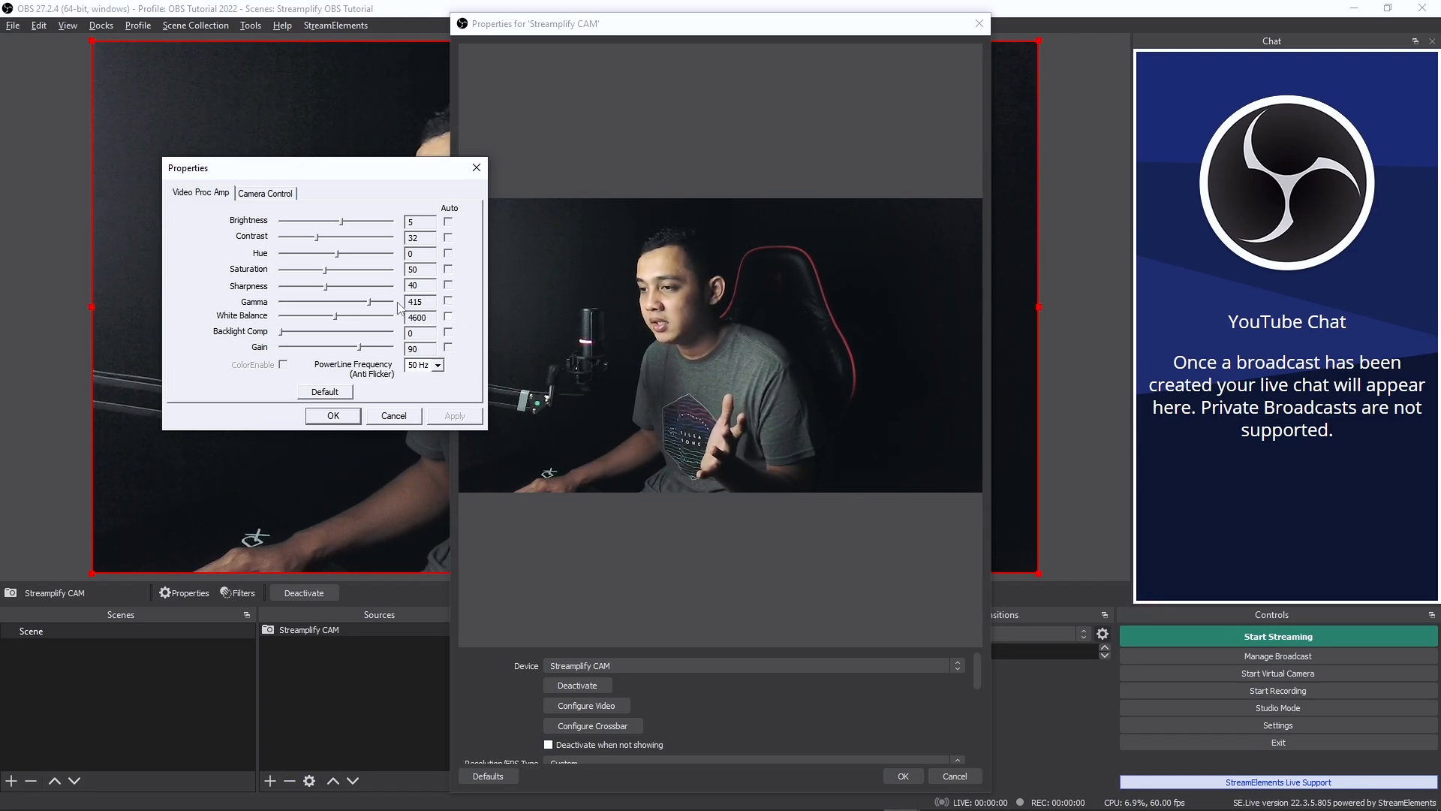
left_click(266, 193)
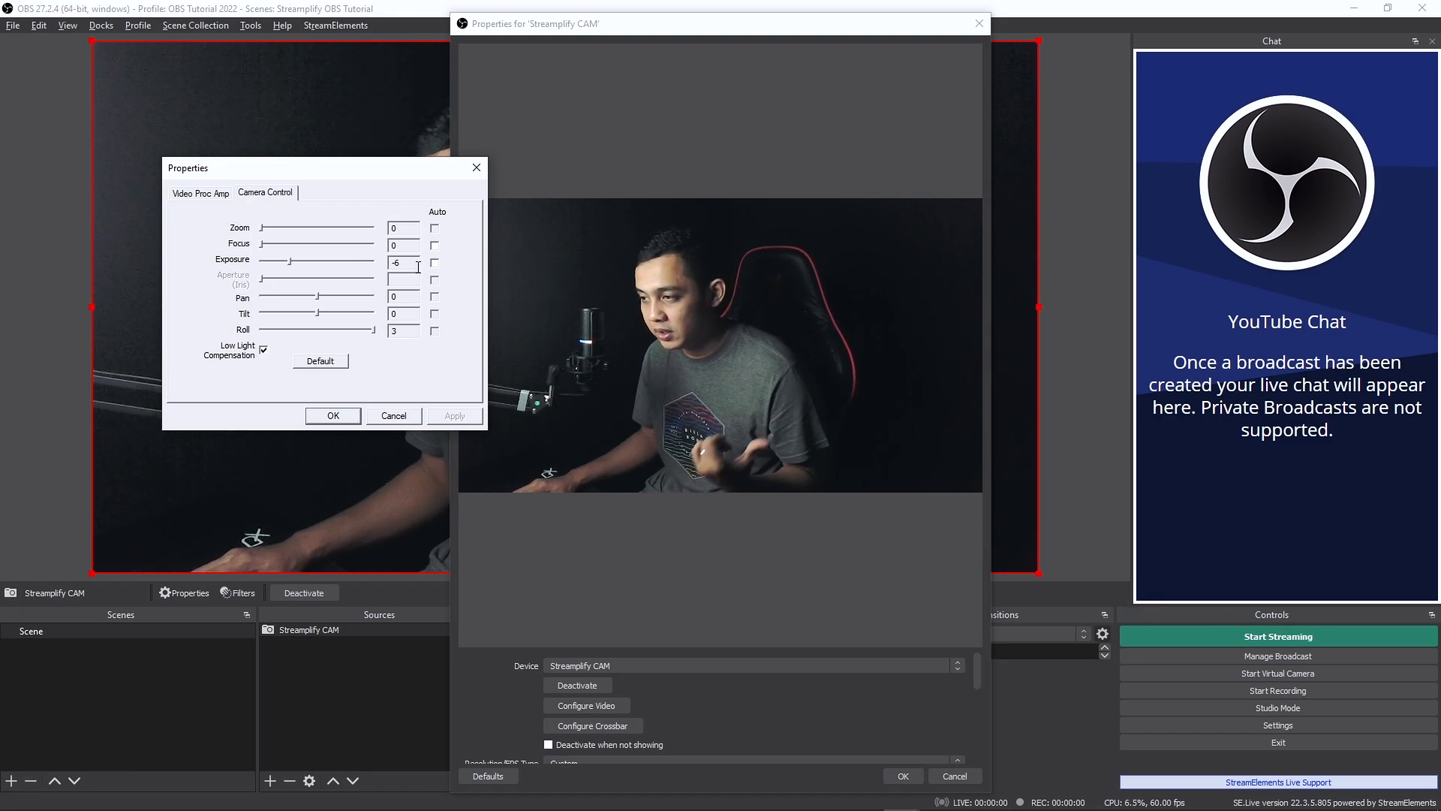
left_click(393, 415)
left_click(955, 775)
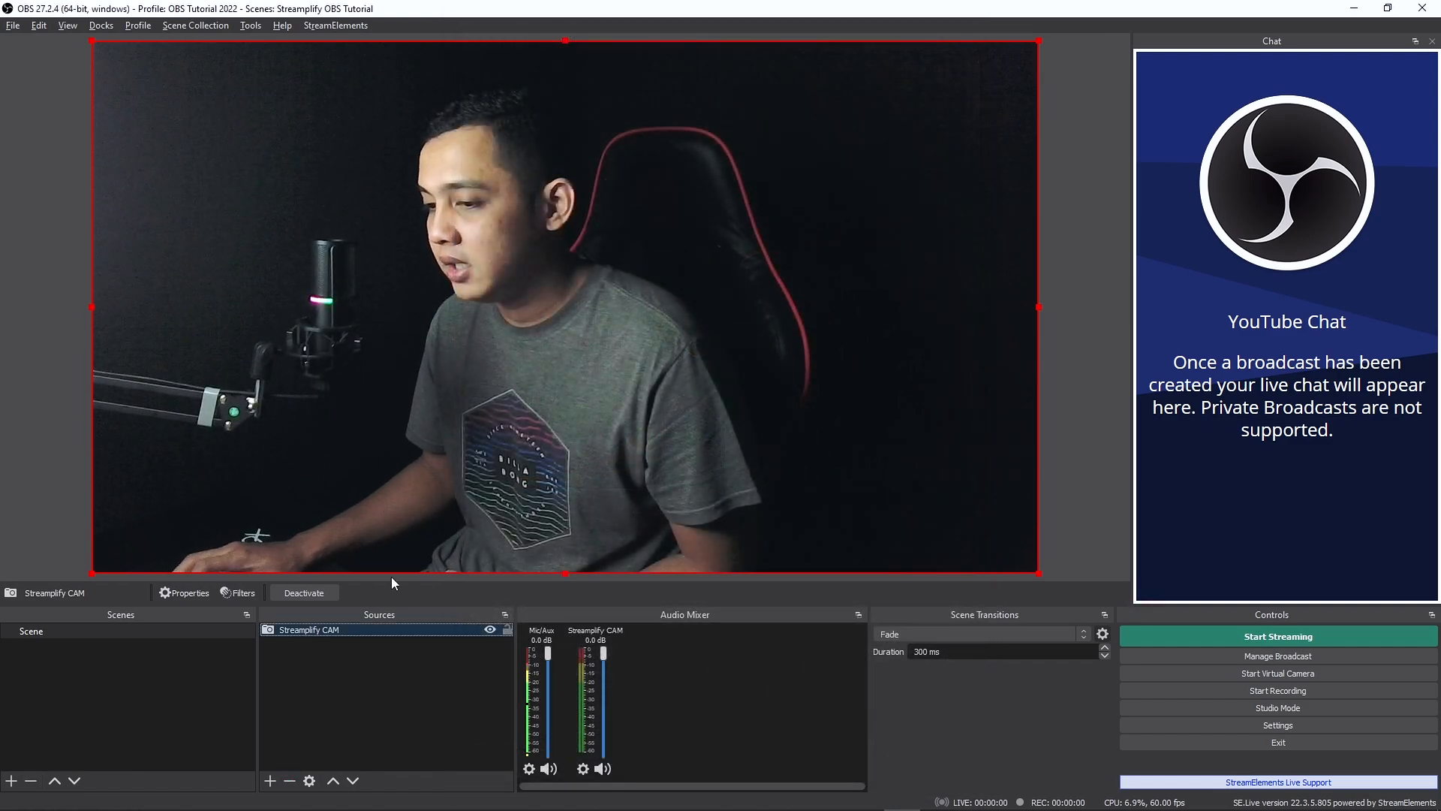
- Examine the Color Correction filter on Streamplify CAM and the effect filter types on offer, without adding any
left_click(227, 593)
left_click(485, 446)
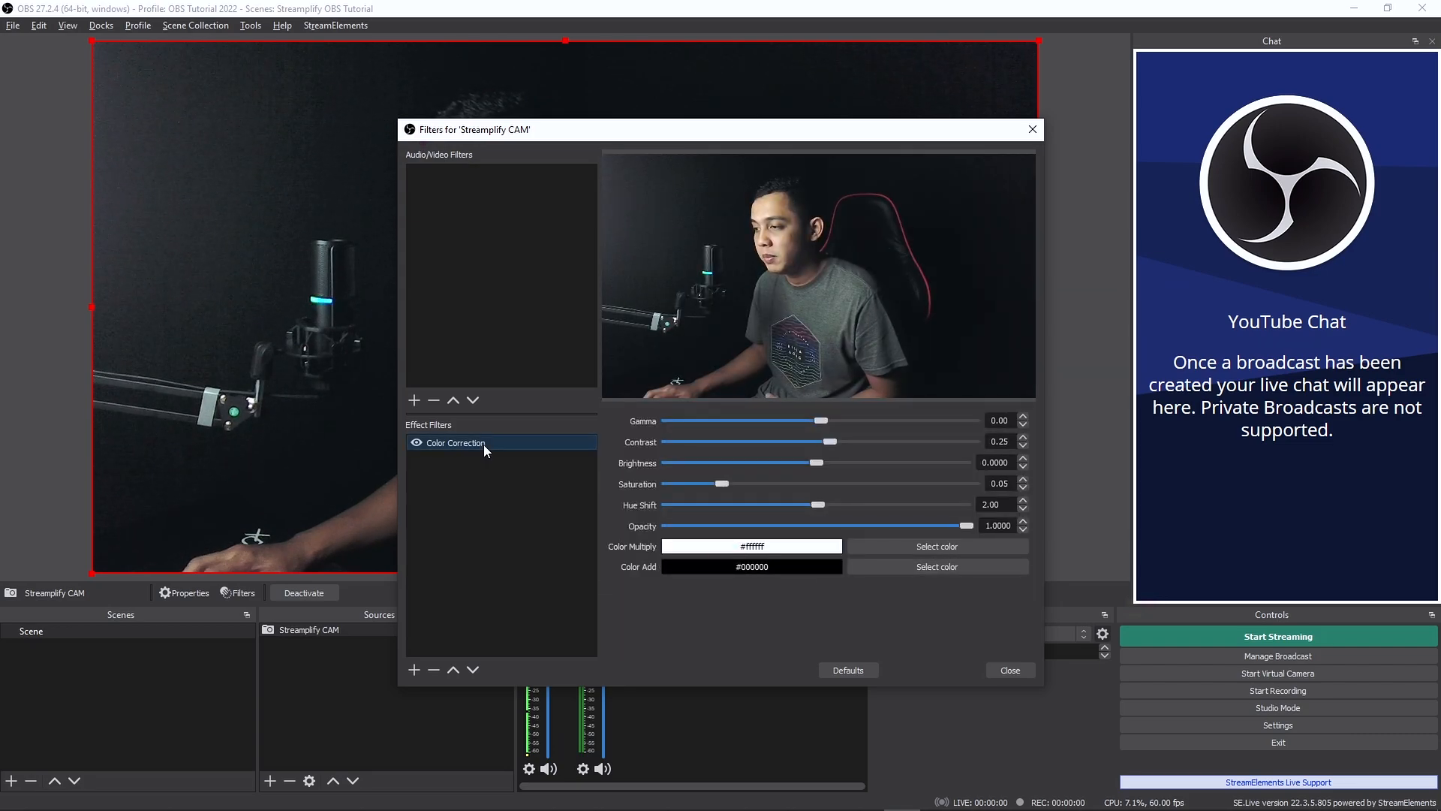
left_click(414, 669)
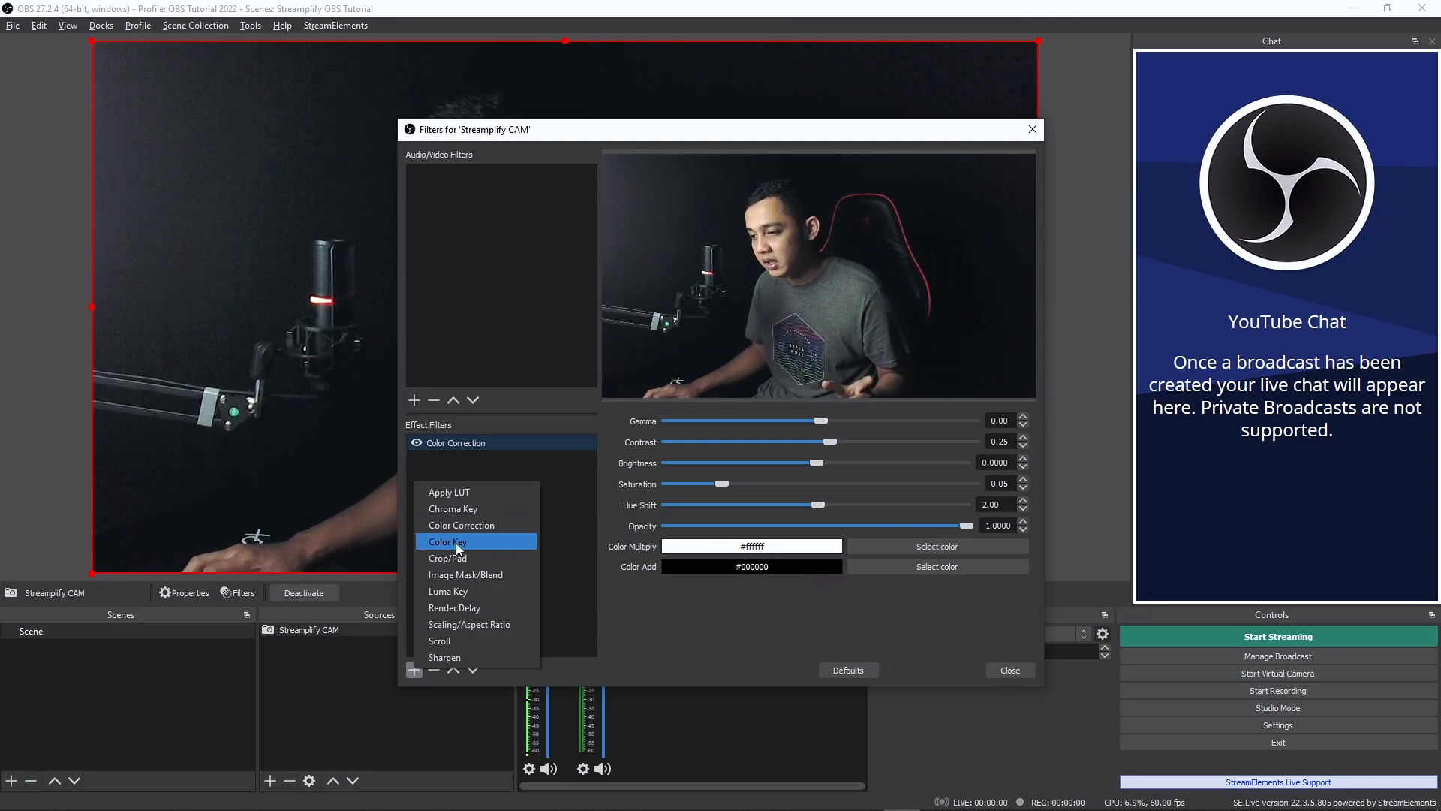
left_click(471, 462)
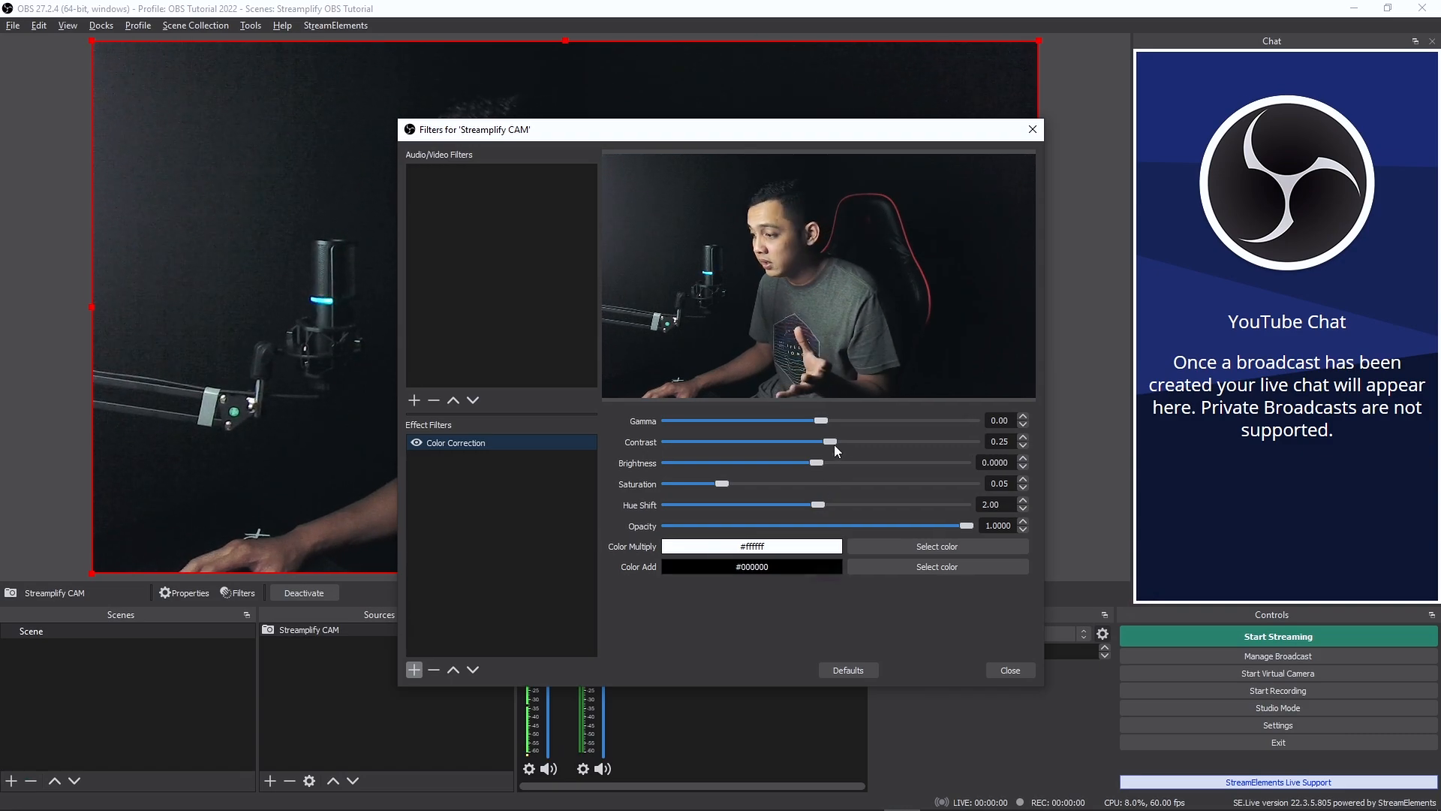
left_click(1010, 670)
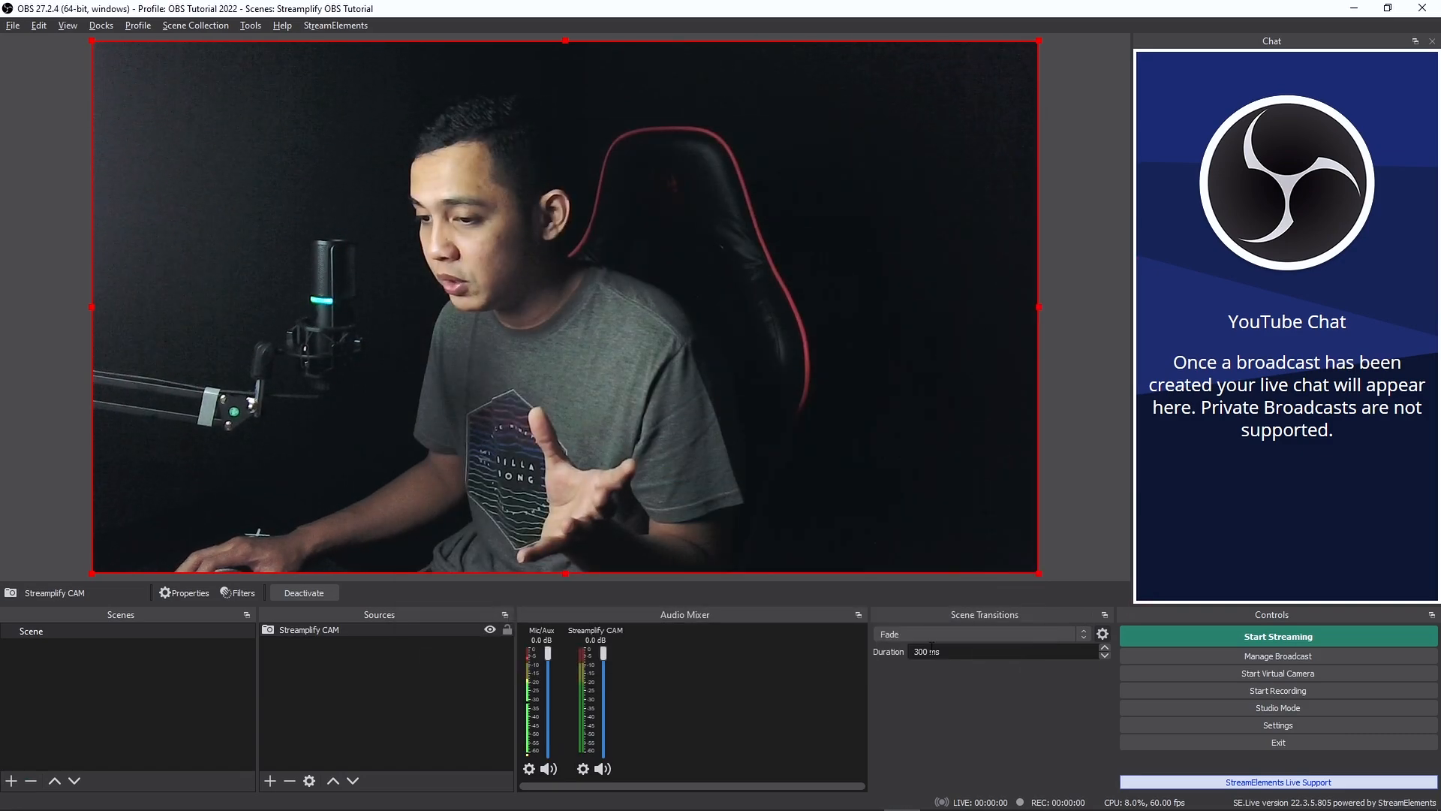
- Check the gain and exposure in the Streamplify CAM source's video configuration, accepting the camera settings and source properties
right_click(348, 629)
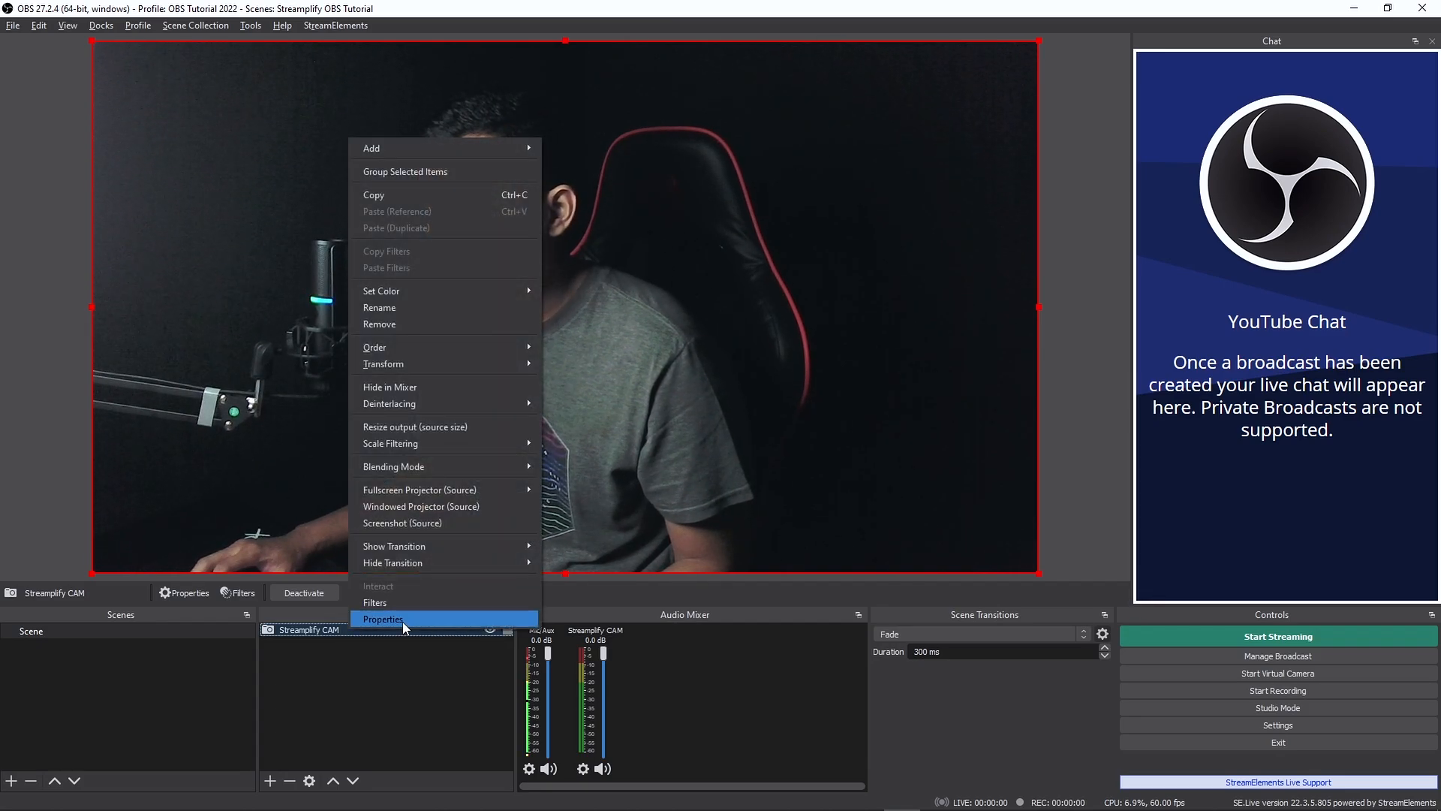
left_click(404, 620)
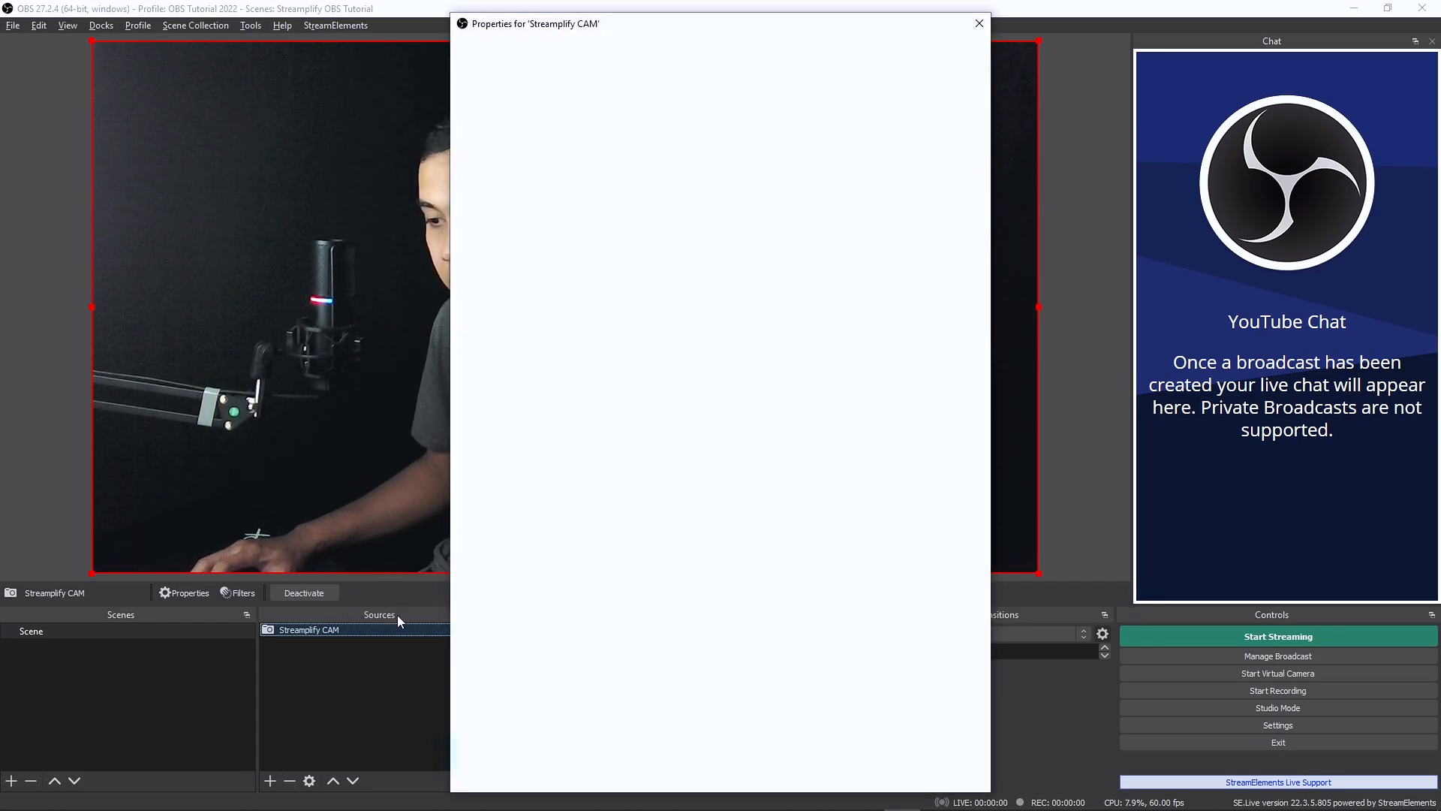
left_click(590, 704)
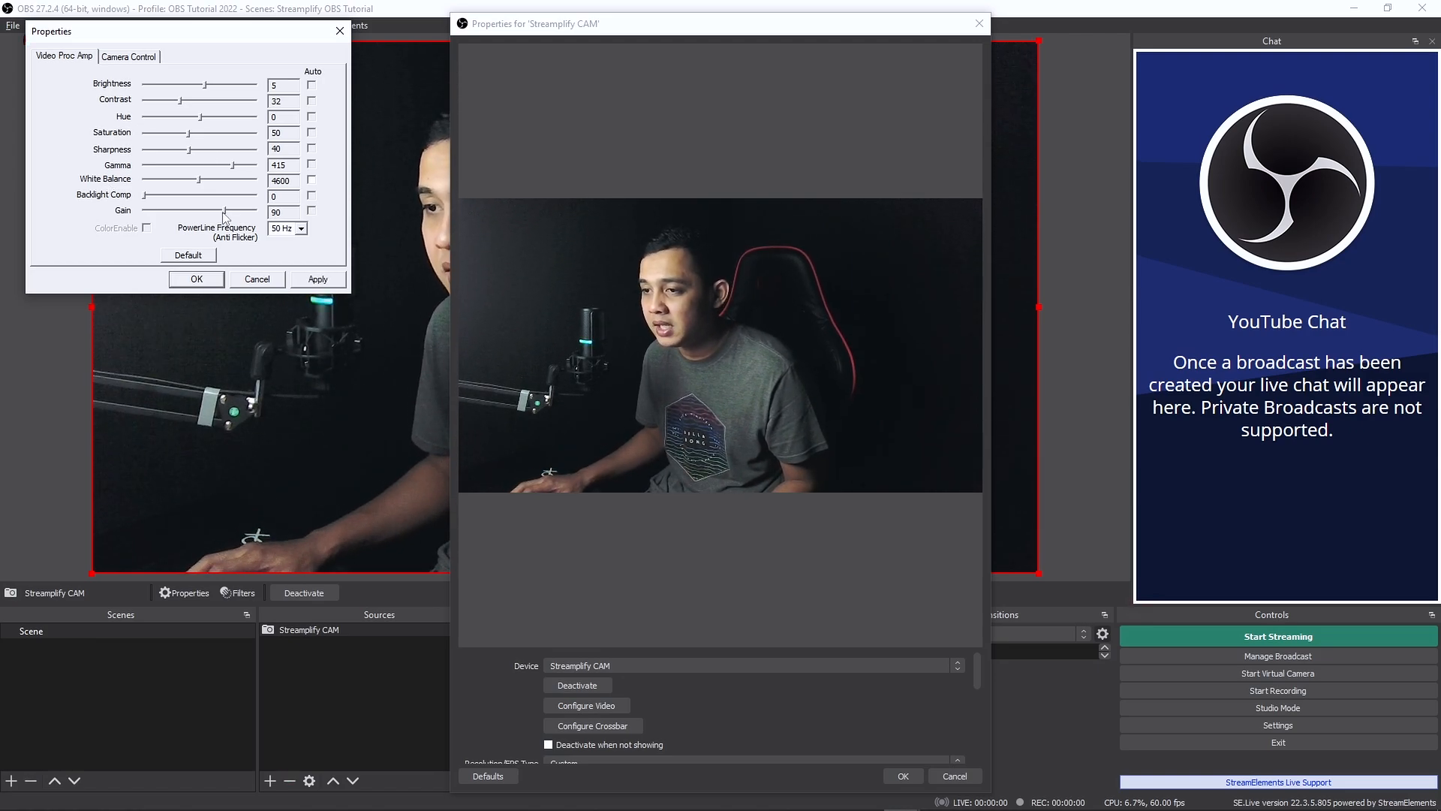
mouse_move(224, 214)
left_mouse_down()
mouse_move(257, 211)
mouse_move(172, 210)
mouse_move(235, 215)
left_mouse_up()
left_click(128, 57)
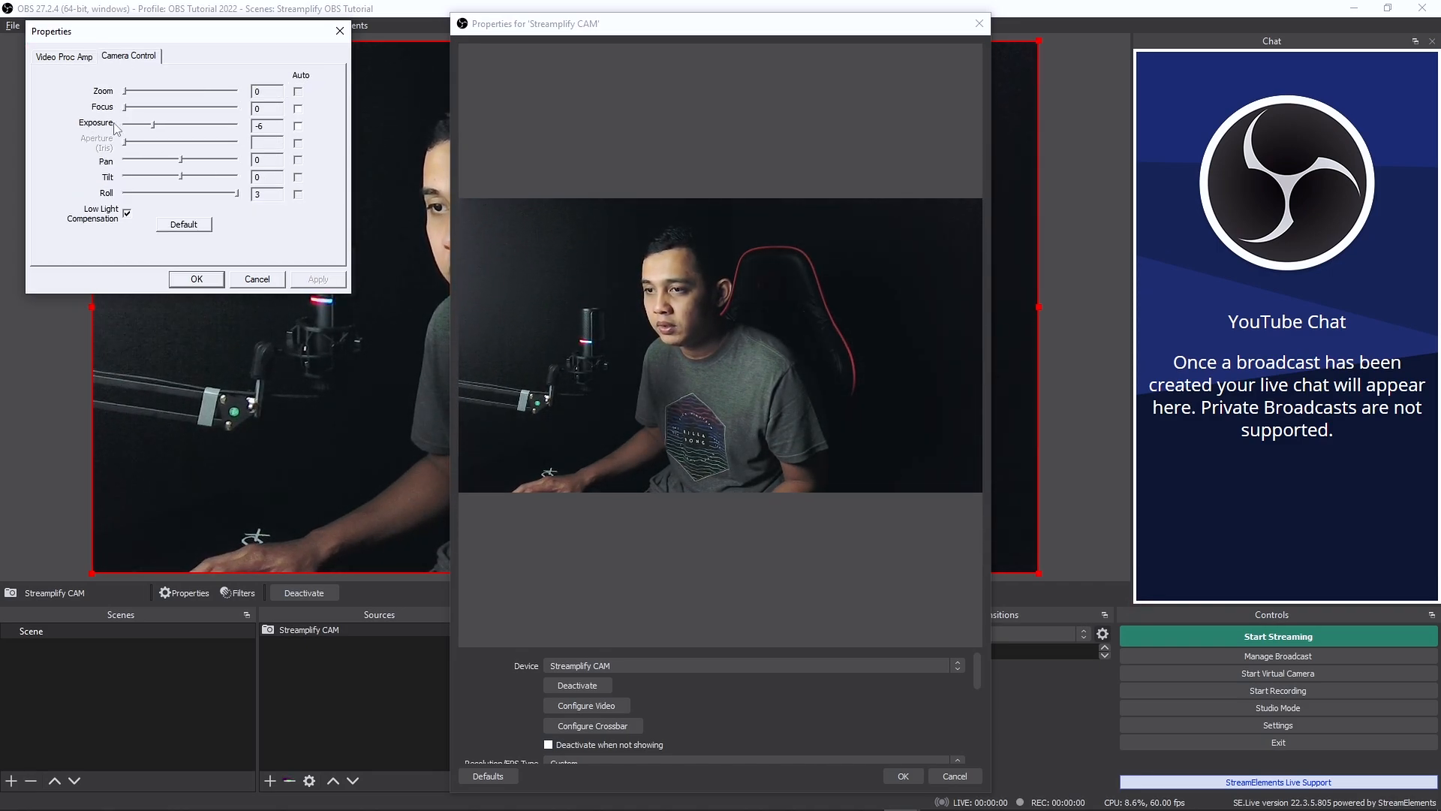
left_click(89, 58)
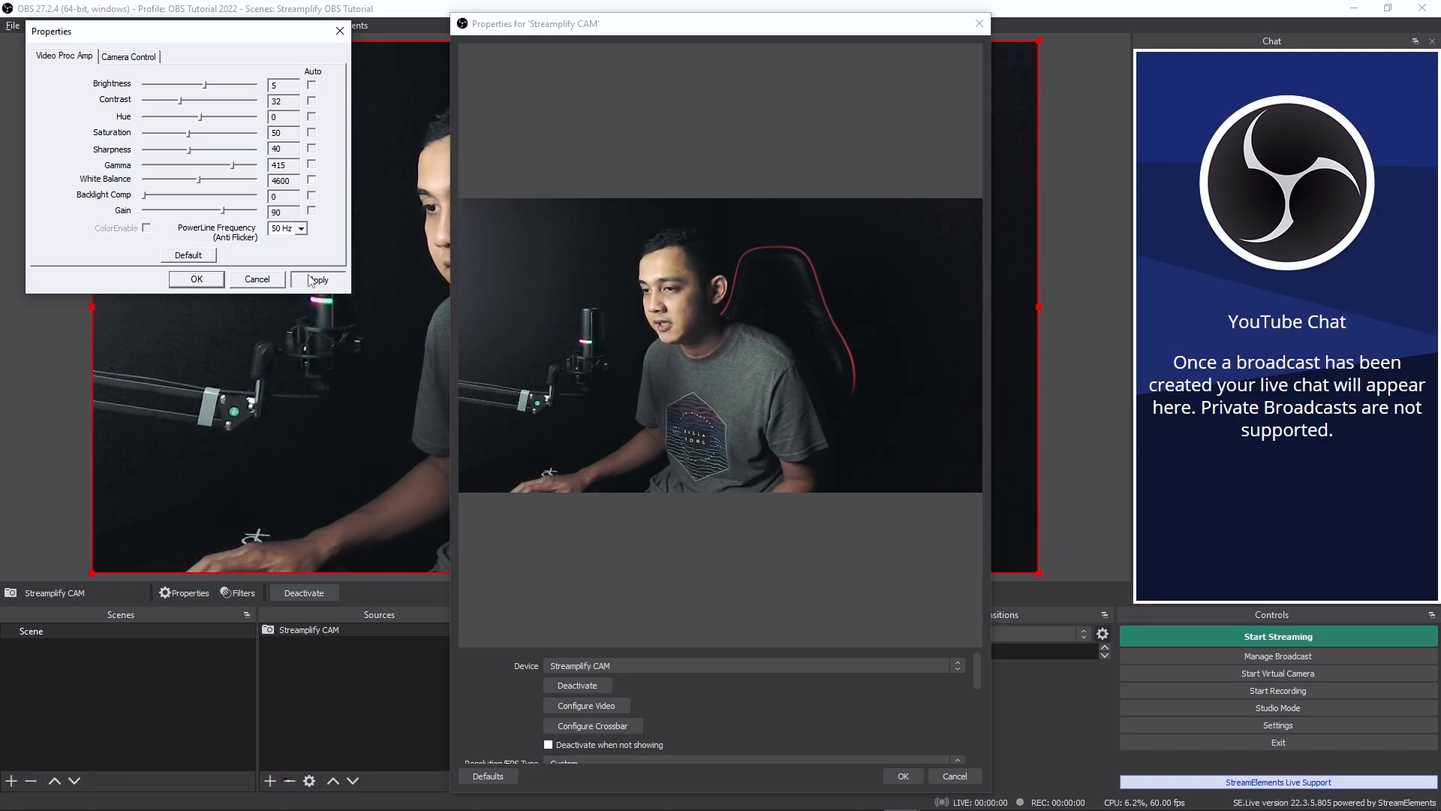
left_click(207, 281)
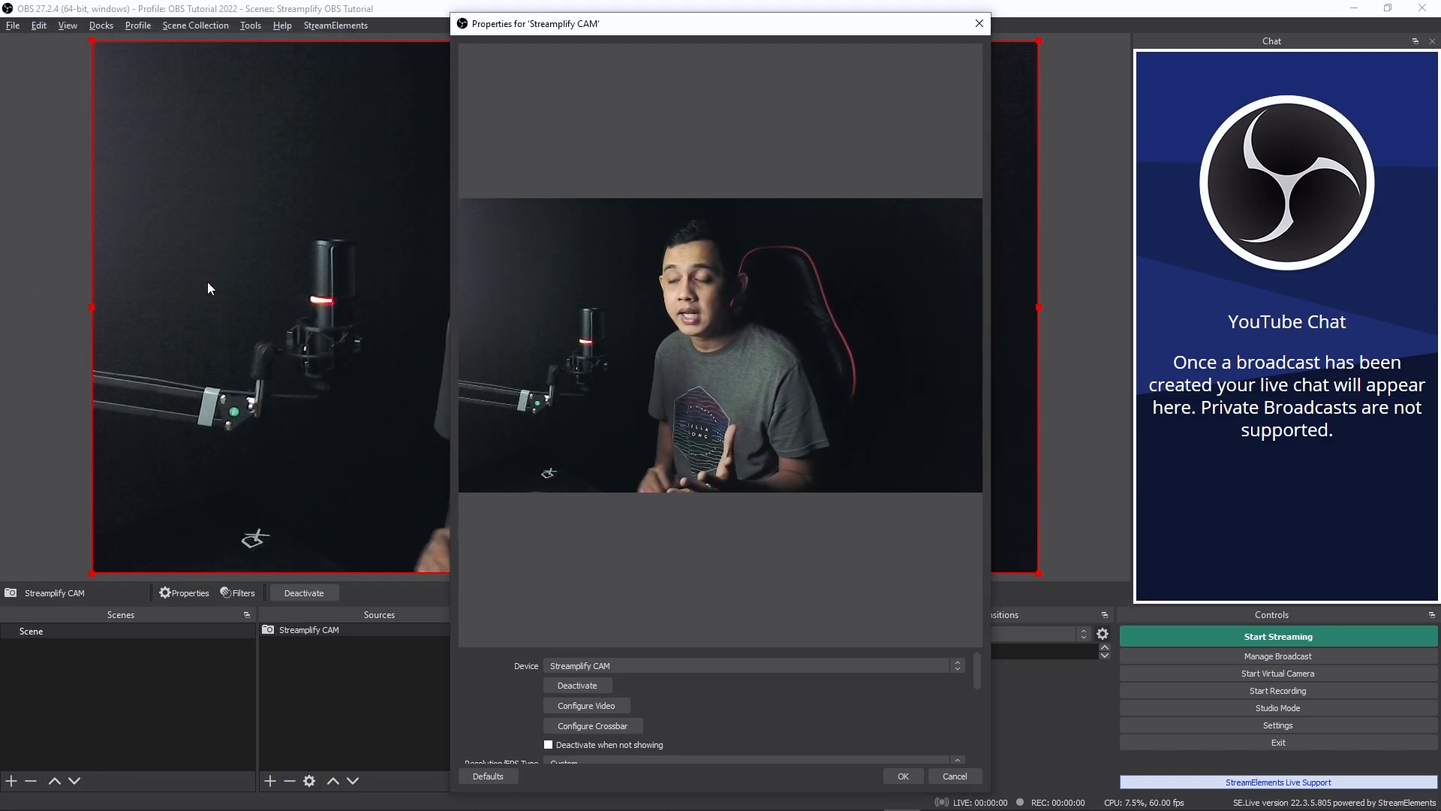
left_click(897, 774)
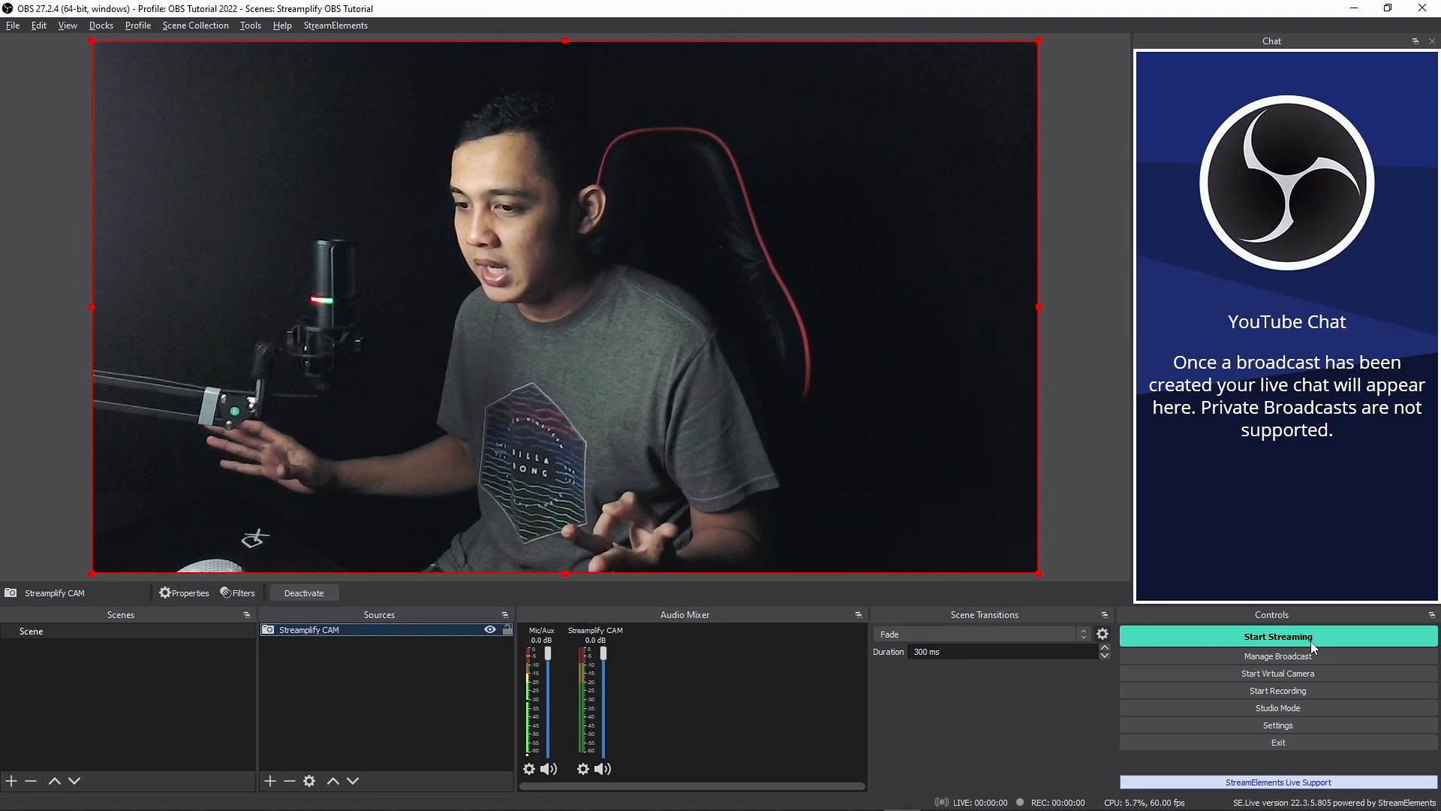
- Add a new Window Capture source named Game to the scene
left_click(270, 781)
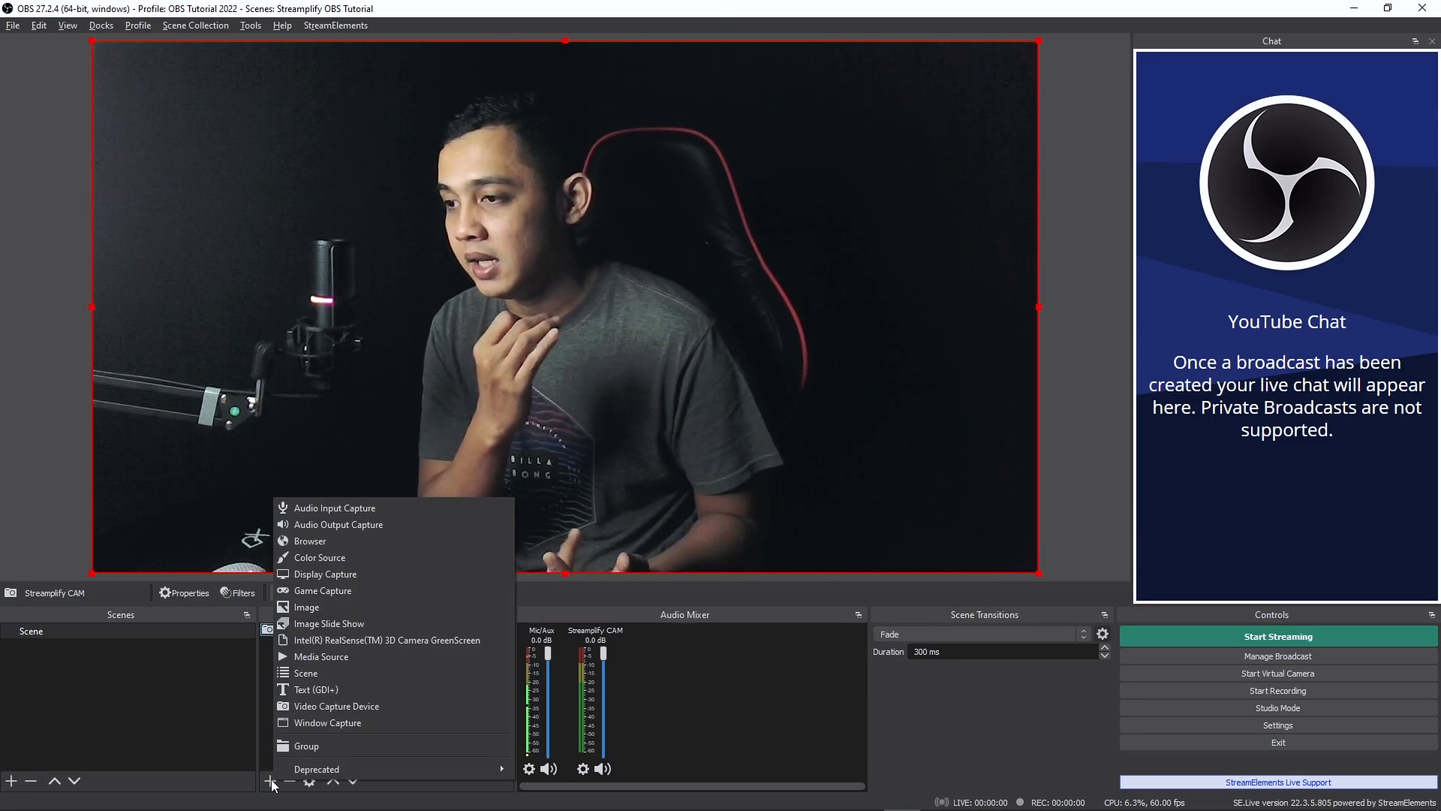
left_click(278, 769)
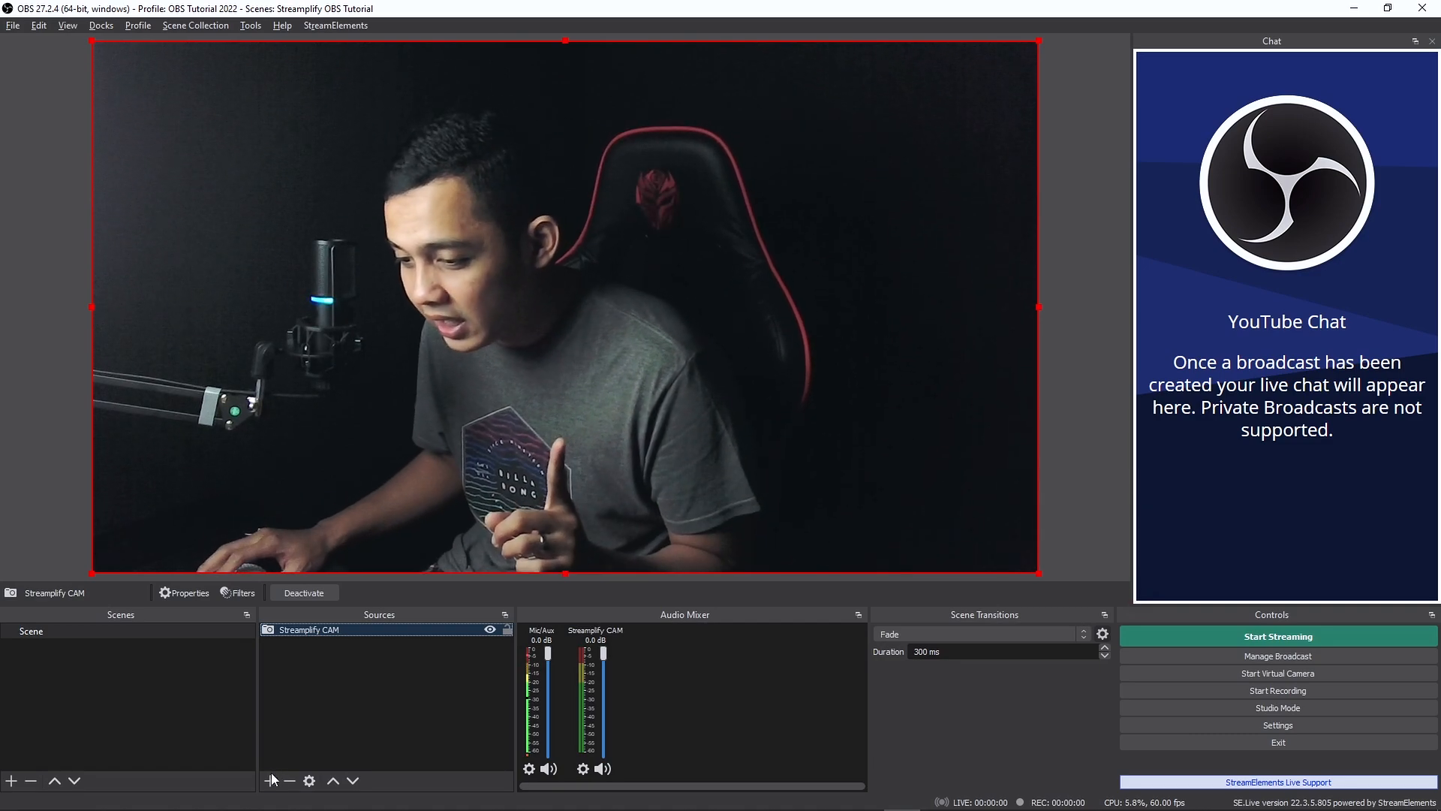
left_click(270, 781)
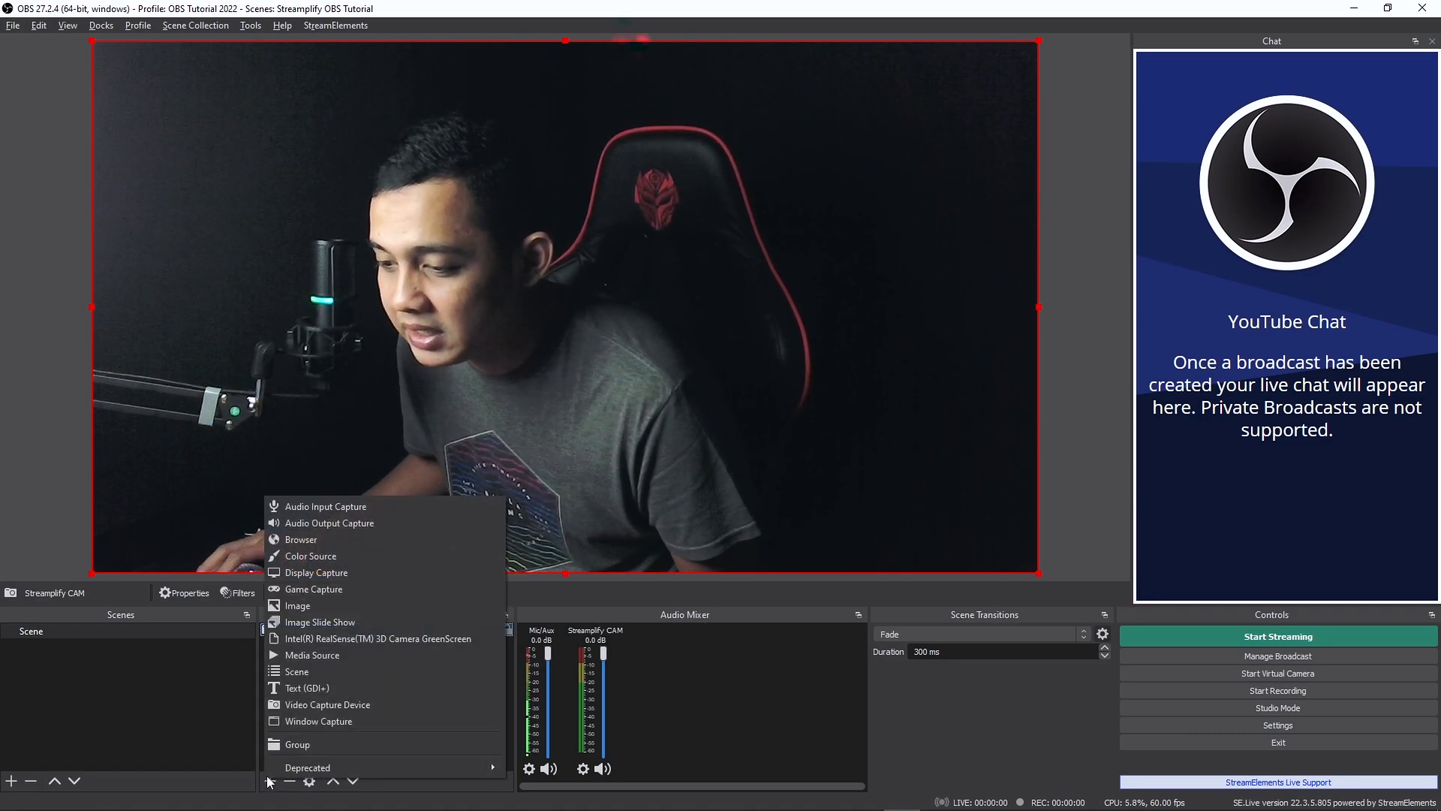
left_click(304, 722)
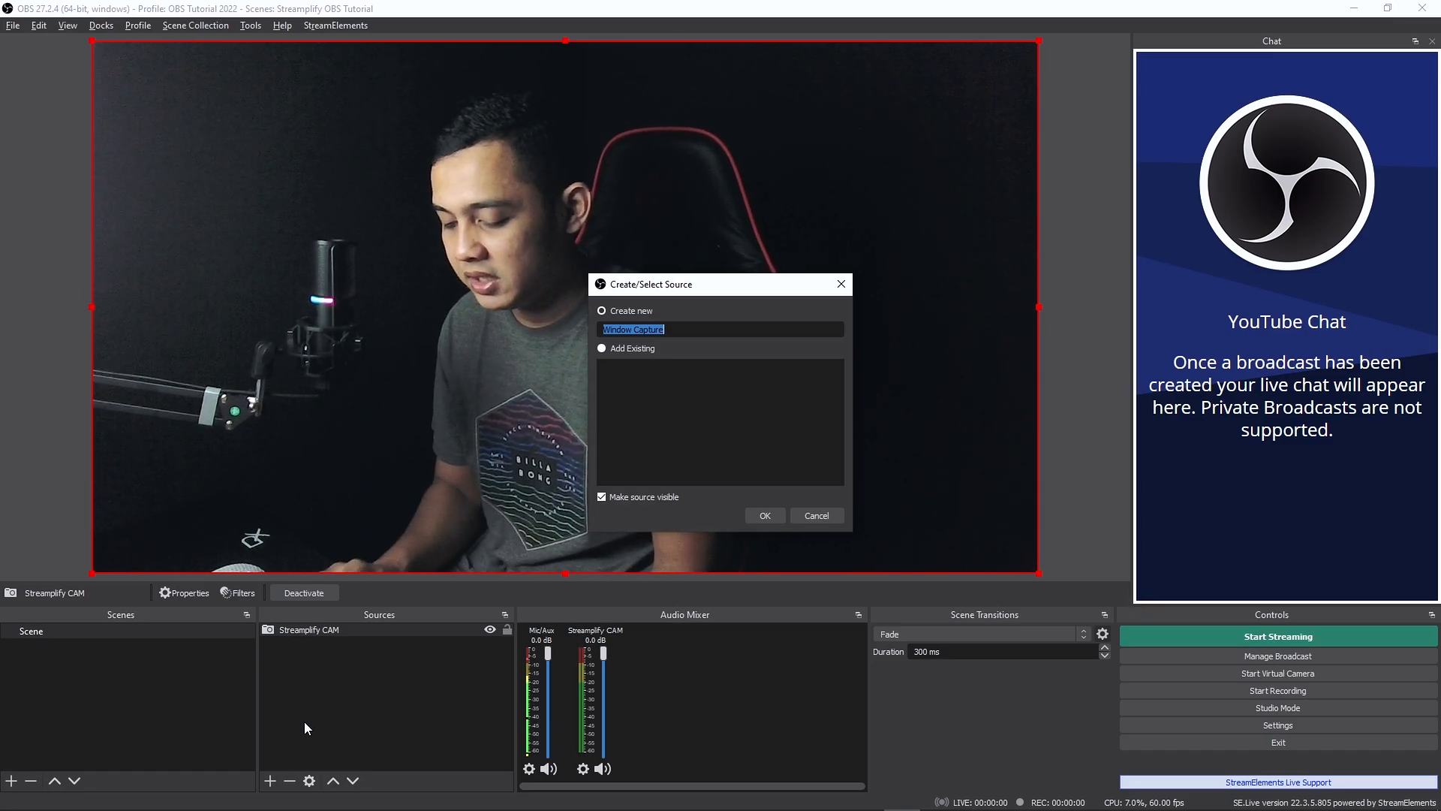
type("Game")
key("Return")
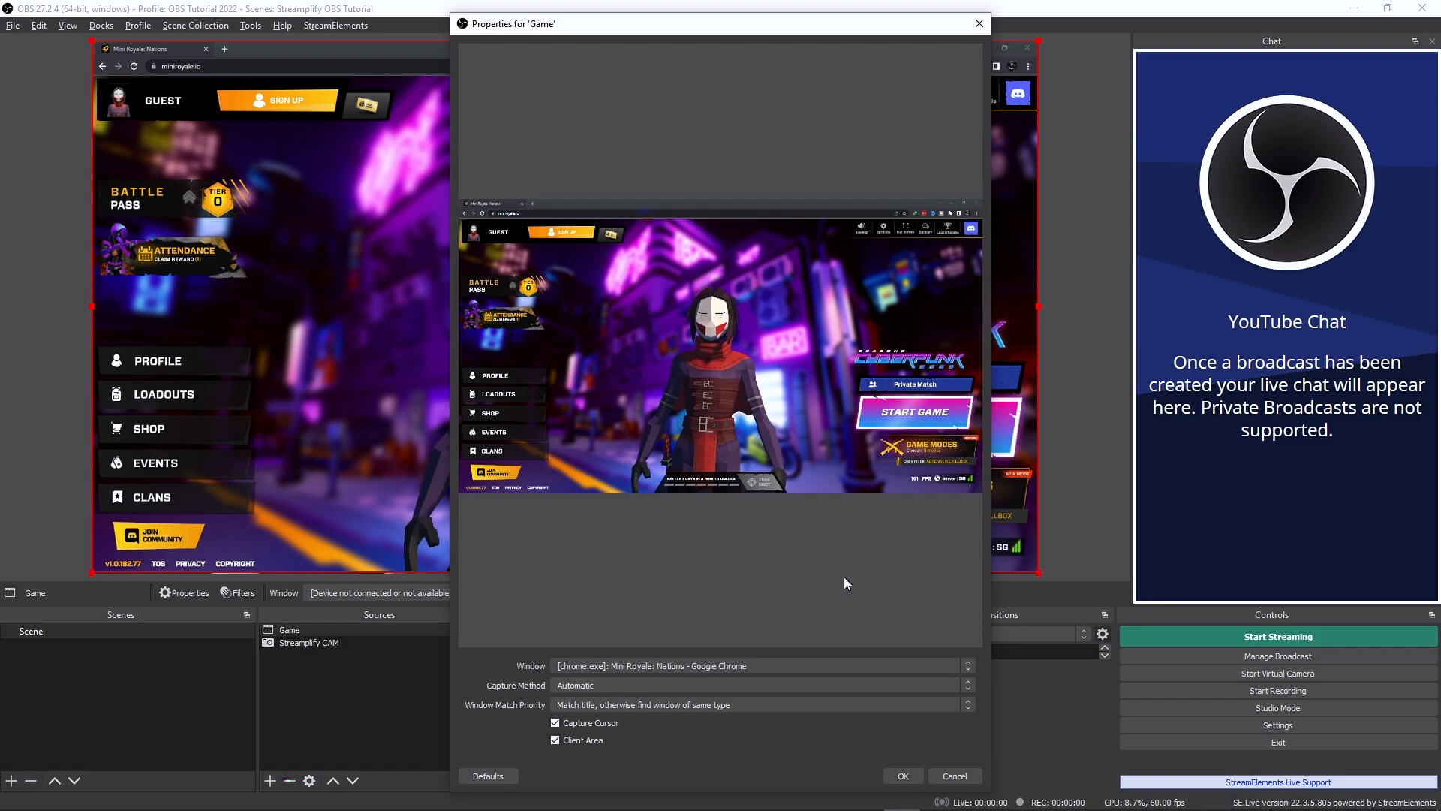
- Capture the Mini Royale: Nations - Google Chrome window with the Automatic capture method, and accept the Game source's properties
left_click(606, 665)
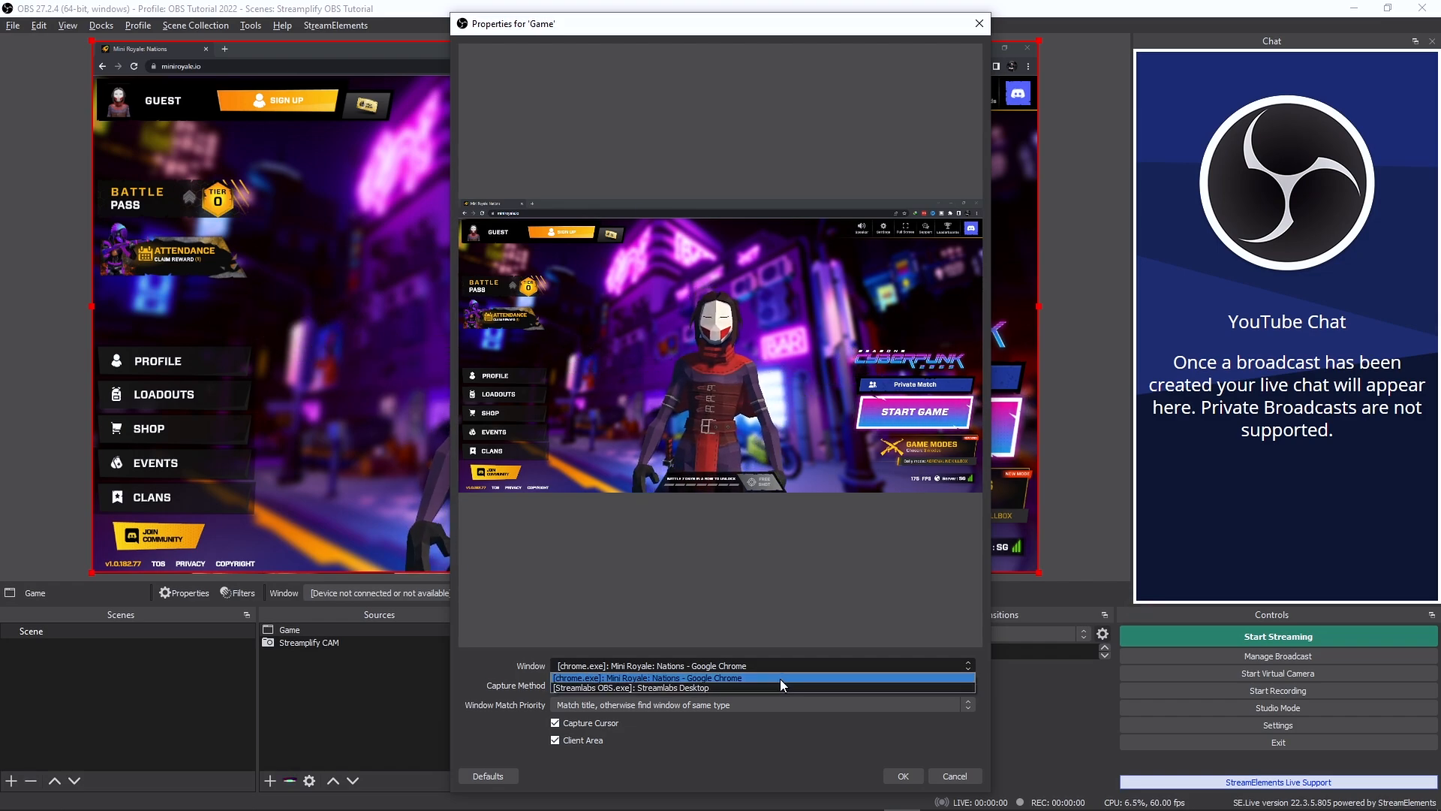
left_click(781, 678)
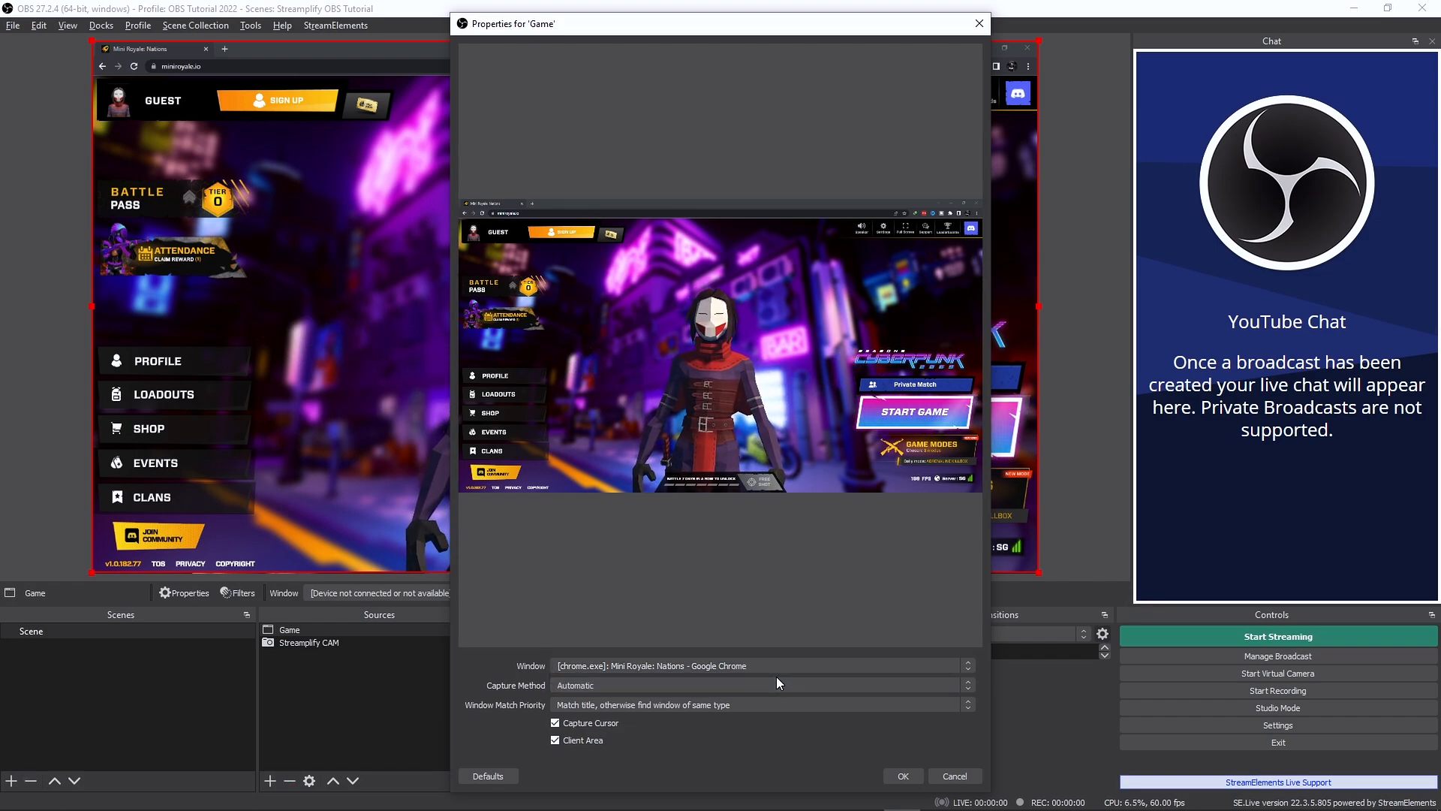
left_click(625, 685)
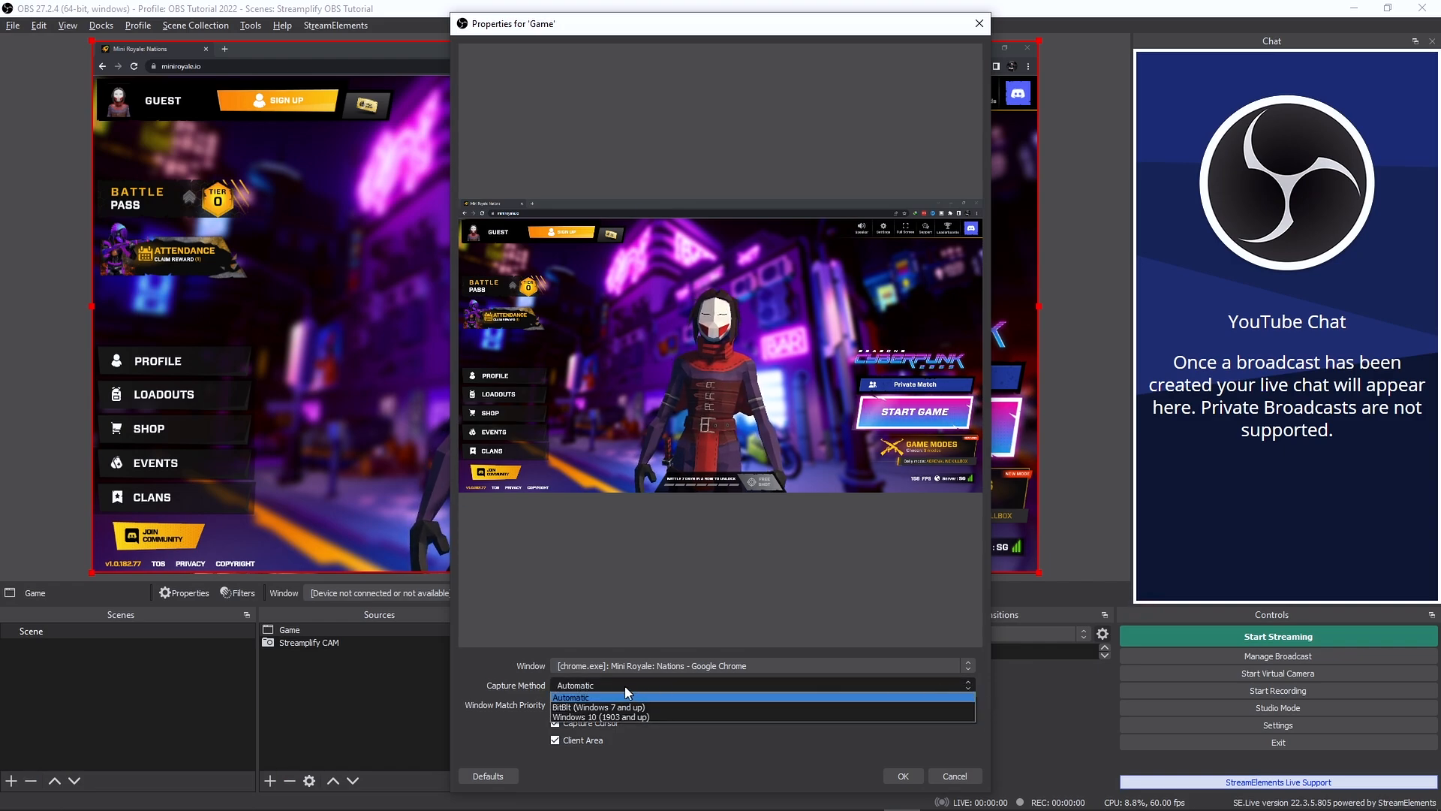
left_click(619, 696)
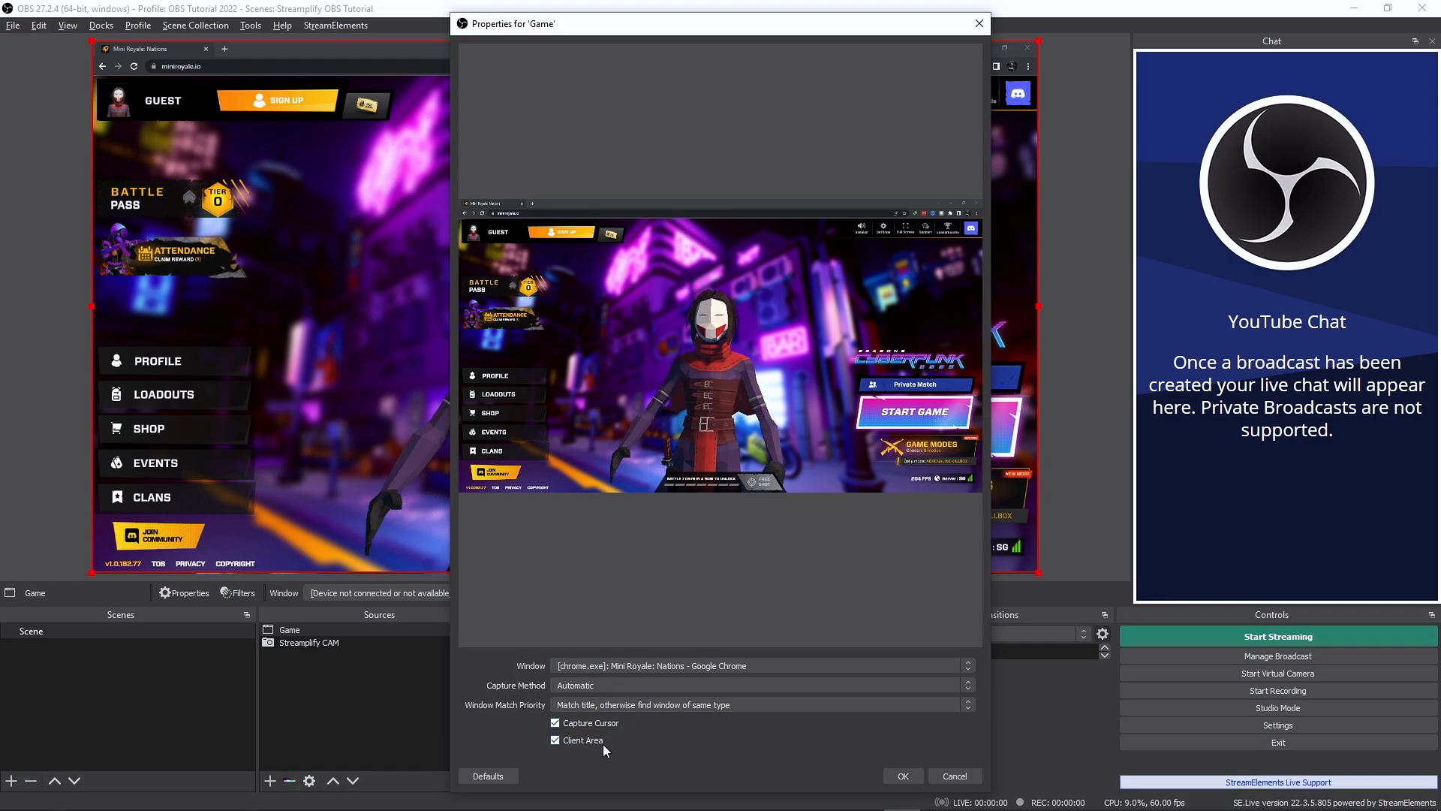
left_click(902, 776)
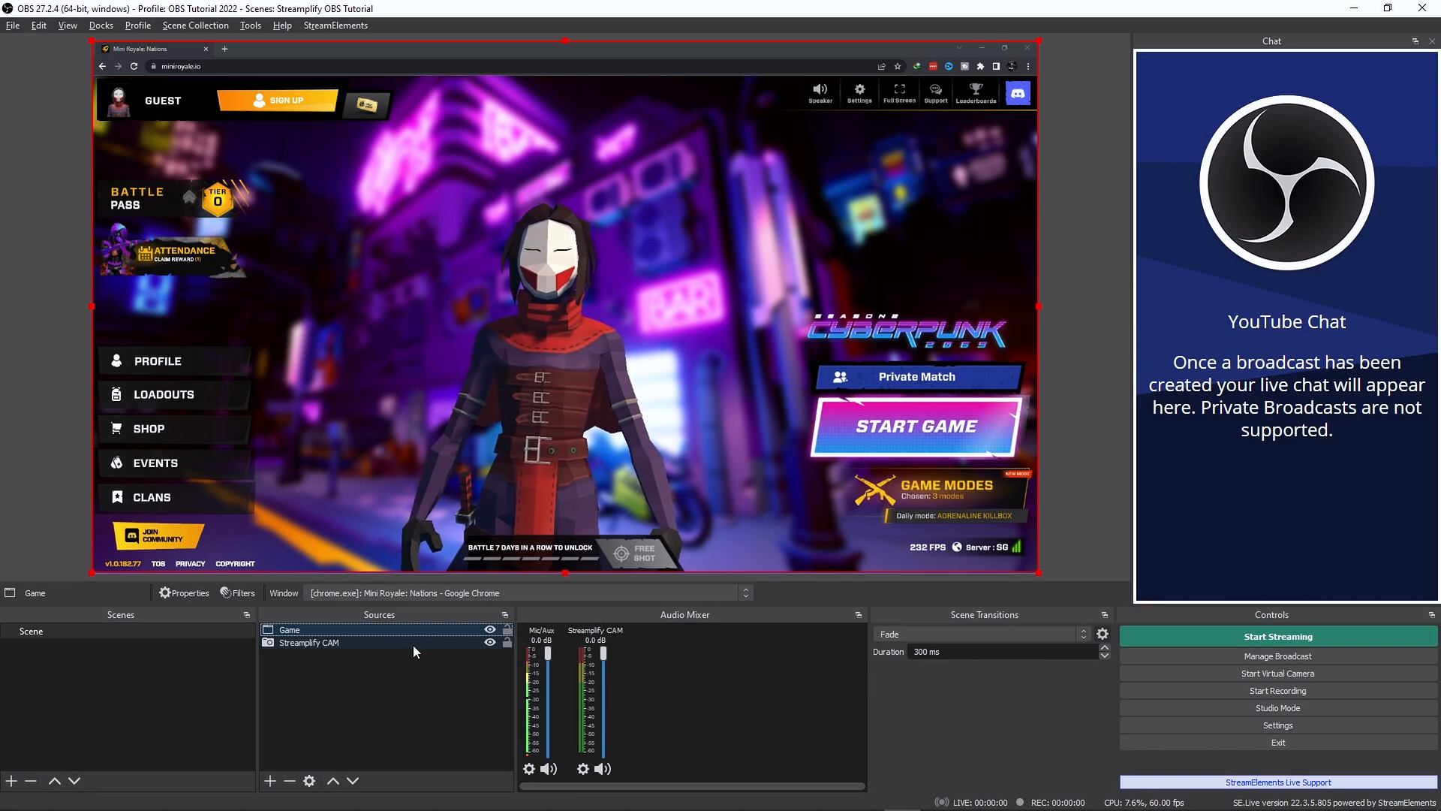
- Place Streamplify CAM above Game in the source order, and shrink the camera image to a small overlay just above the game's Private Match button
left_click_drag(386, 642, 383, 631)
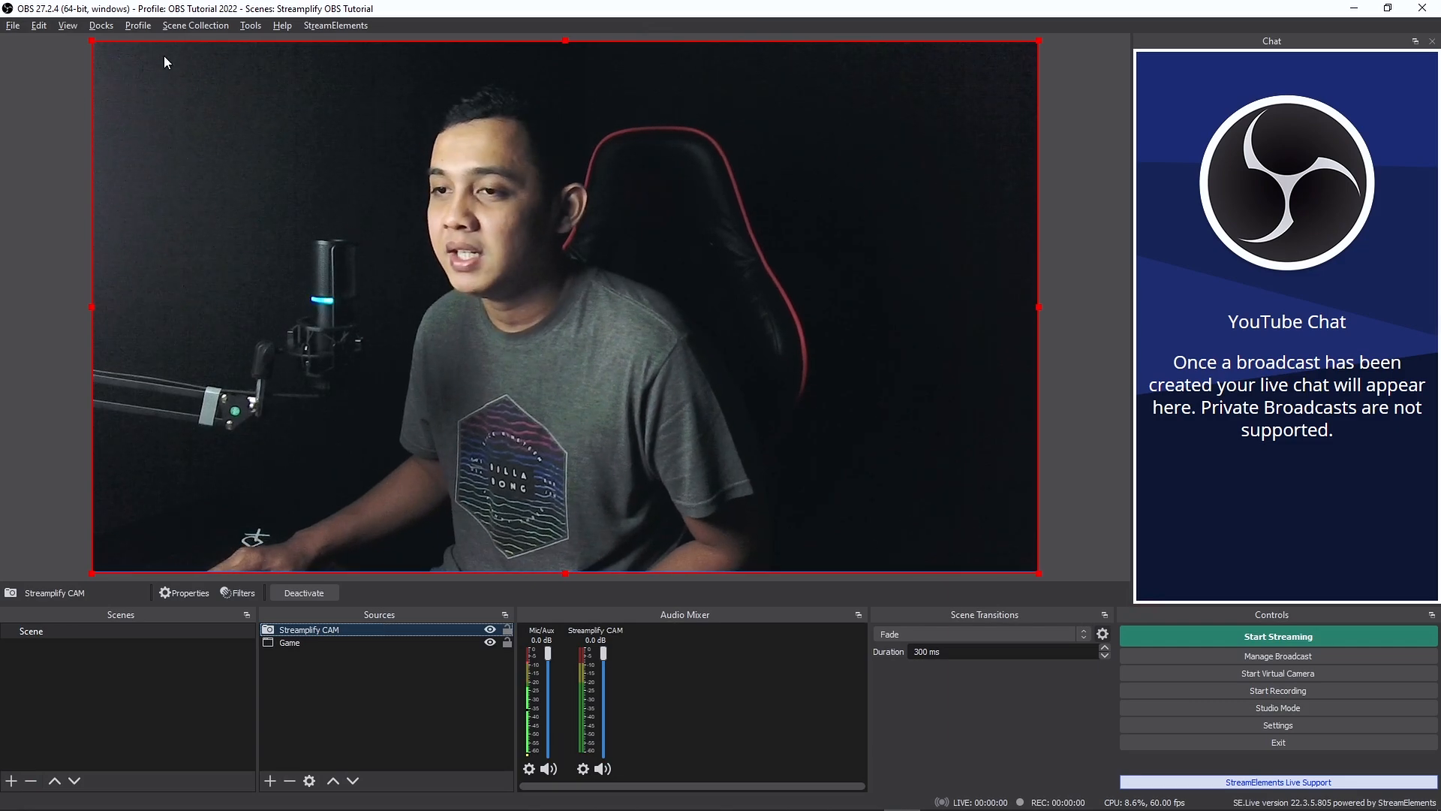
left_click_drag(93, 42, 818, 451)
left_click_drag(914, 524, 915, 311)
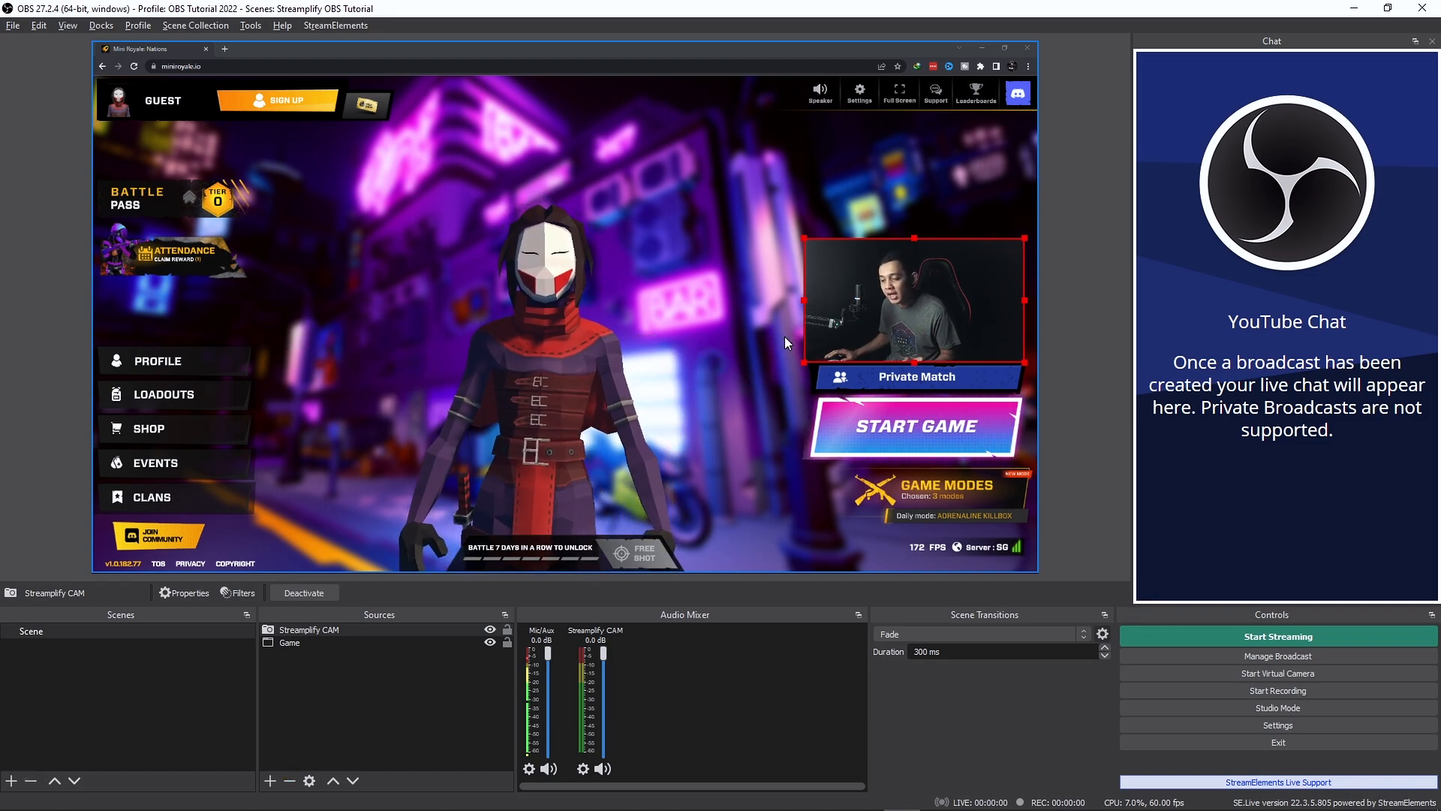
- Add a new Game Capture source named Pamali to the scene
left_click(269, 780)
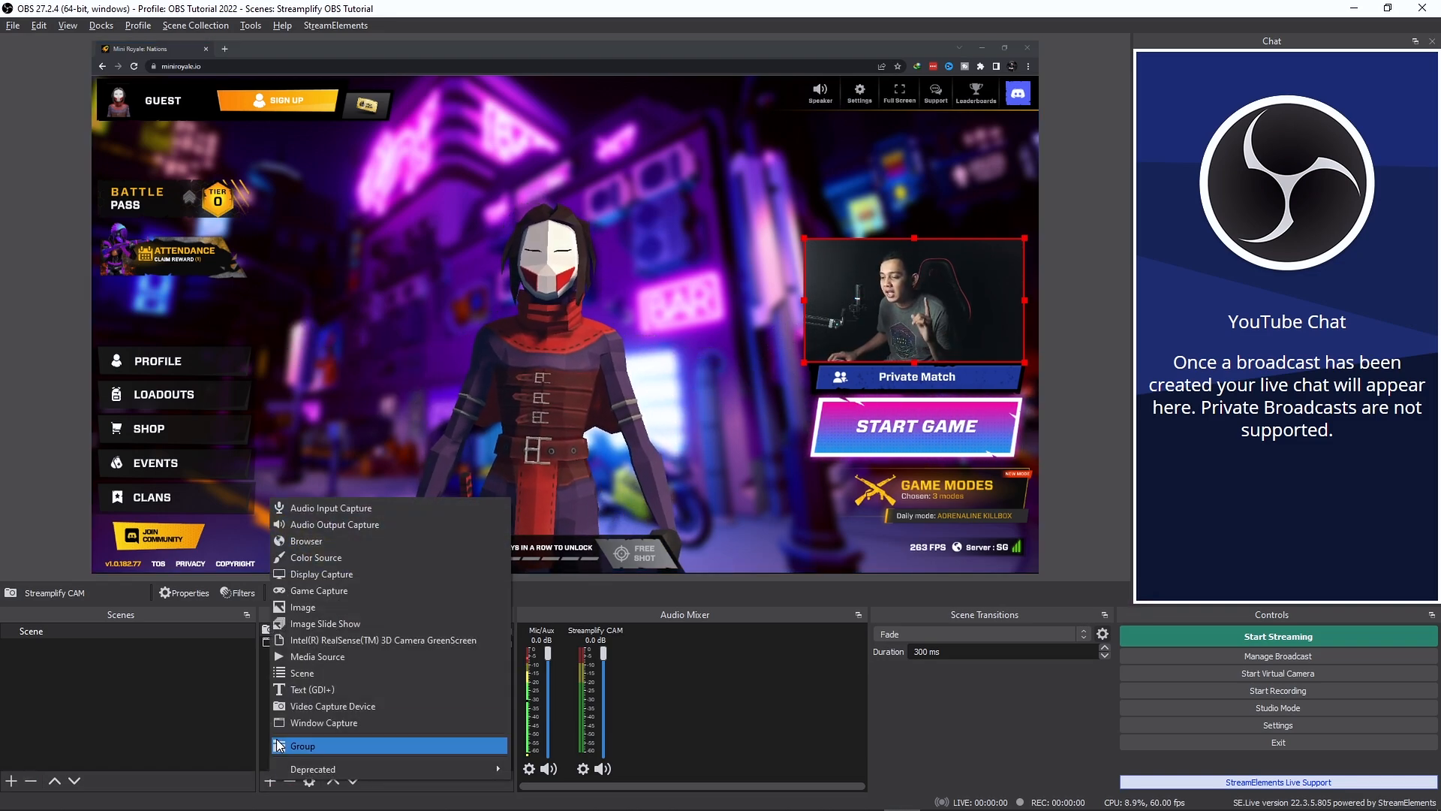
left_click(280, 591)
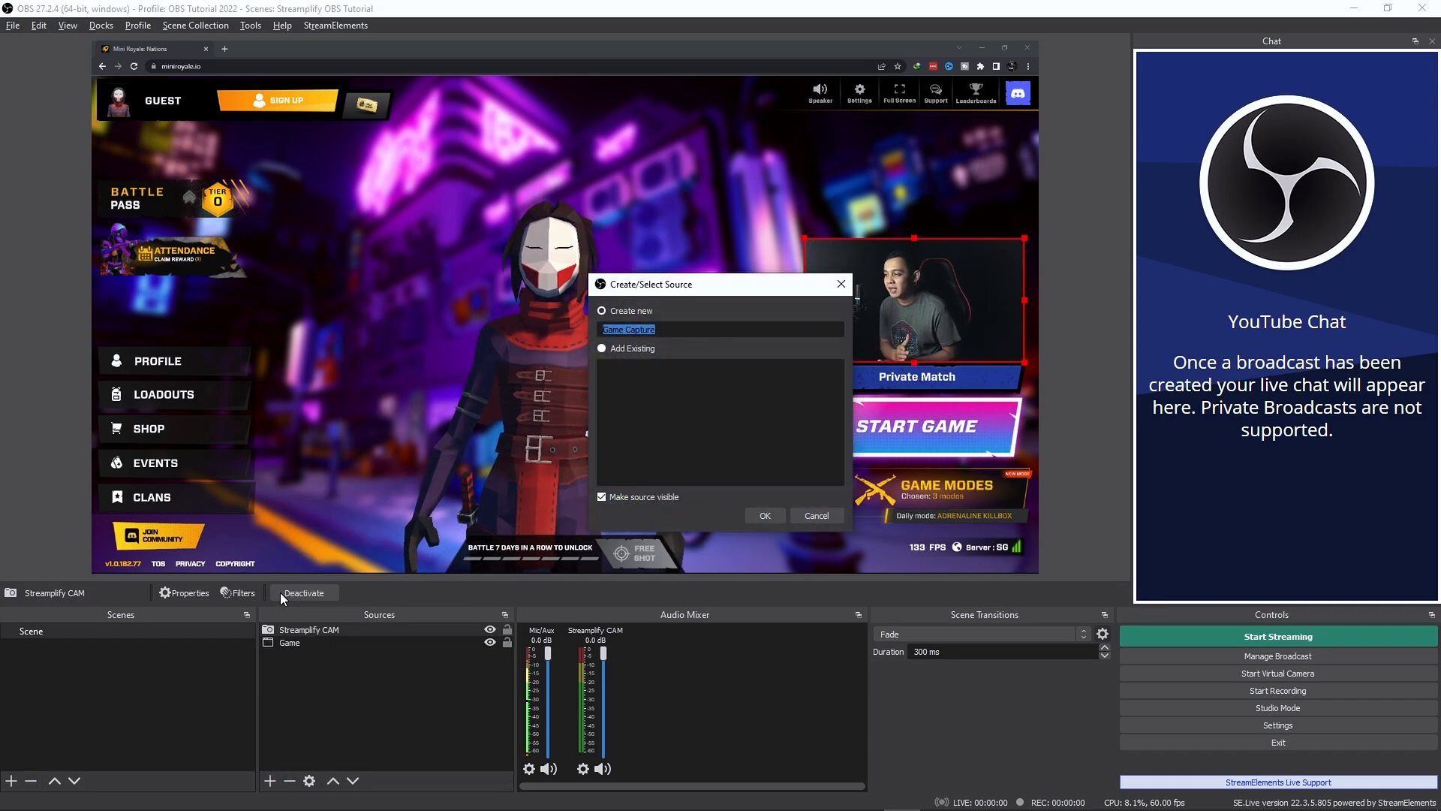
type("Pamali")
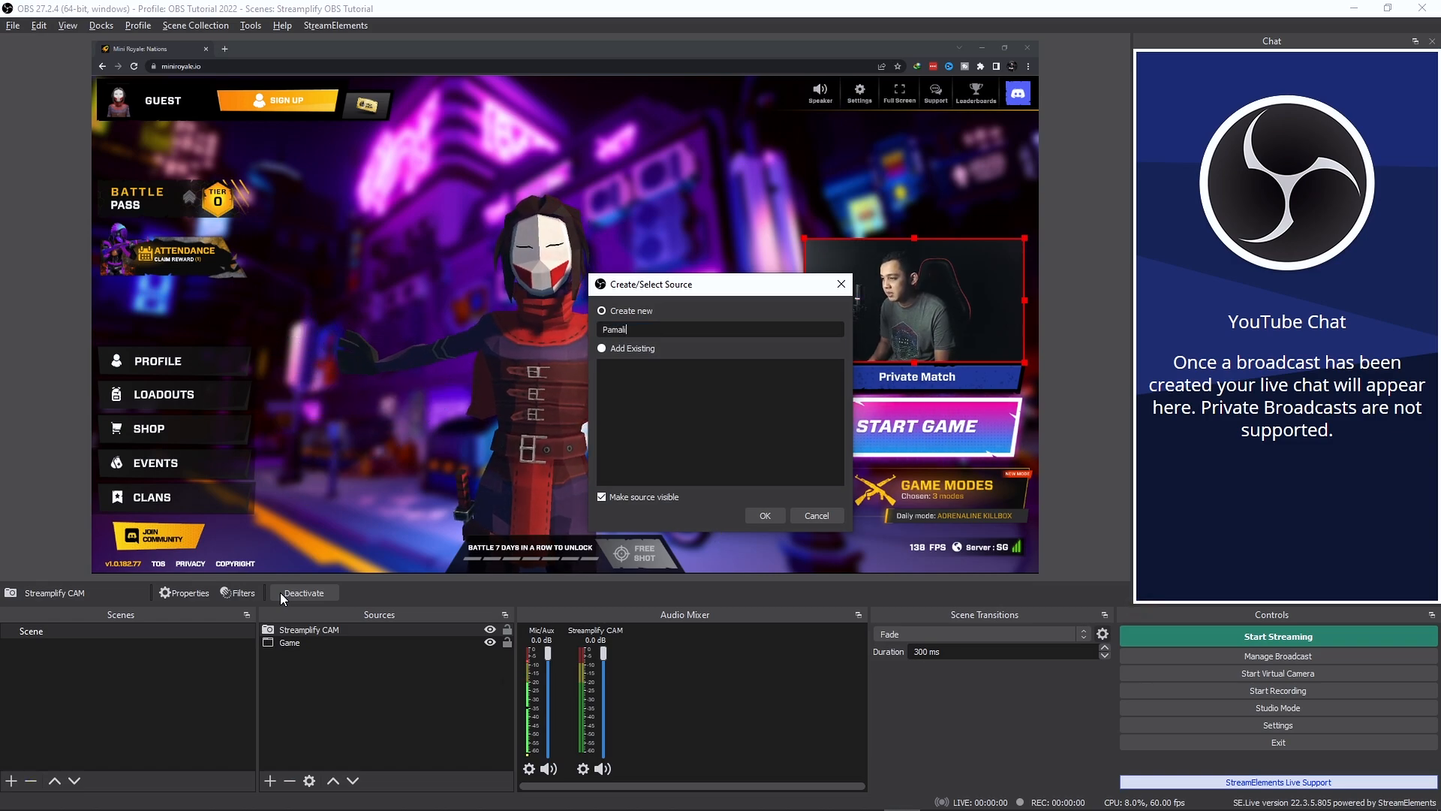
key("Return")
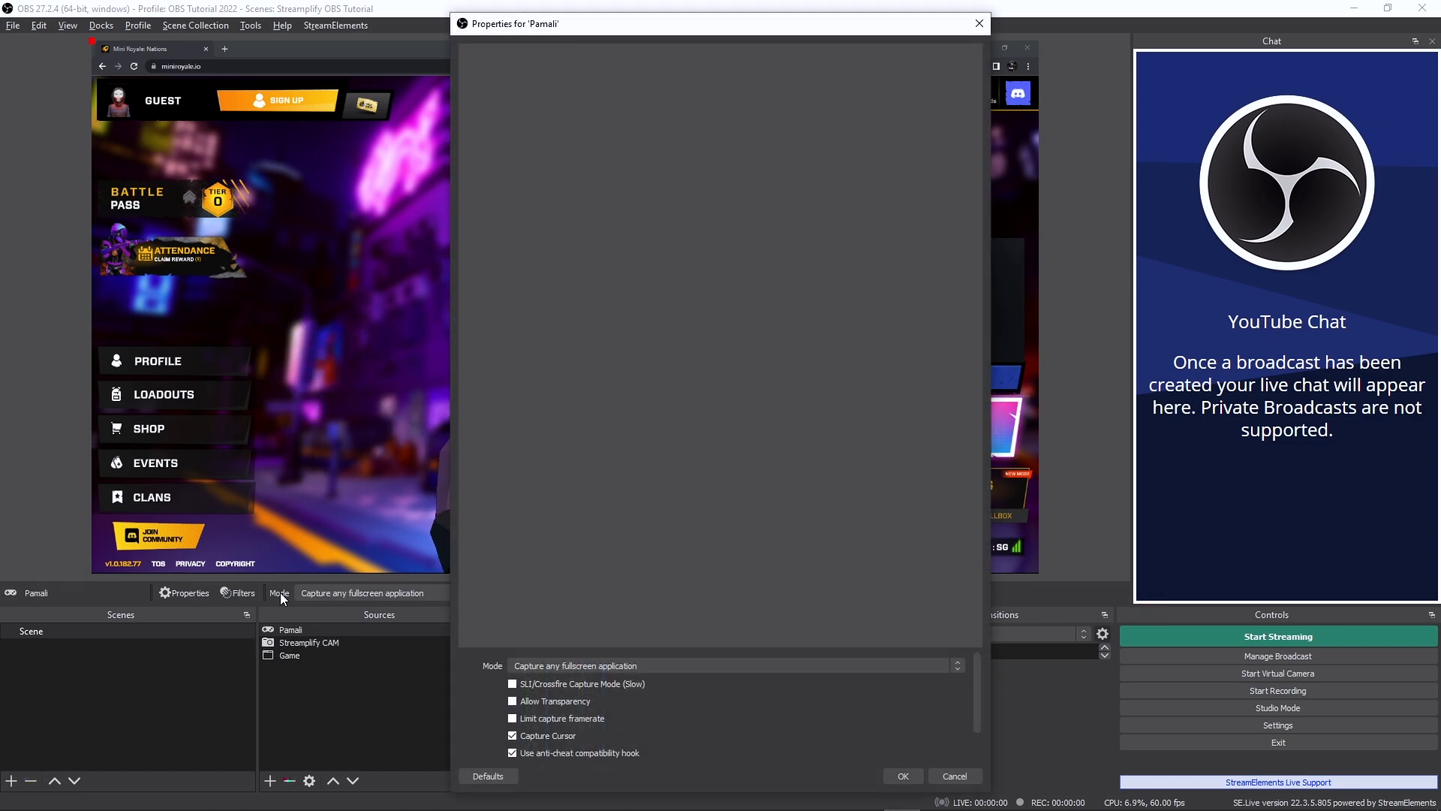
- Set Pamali to capture the specific window pjtRedLipstick_4p23, keep the same-executable match priority, and accept the source properties
left_click(673, 662)
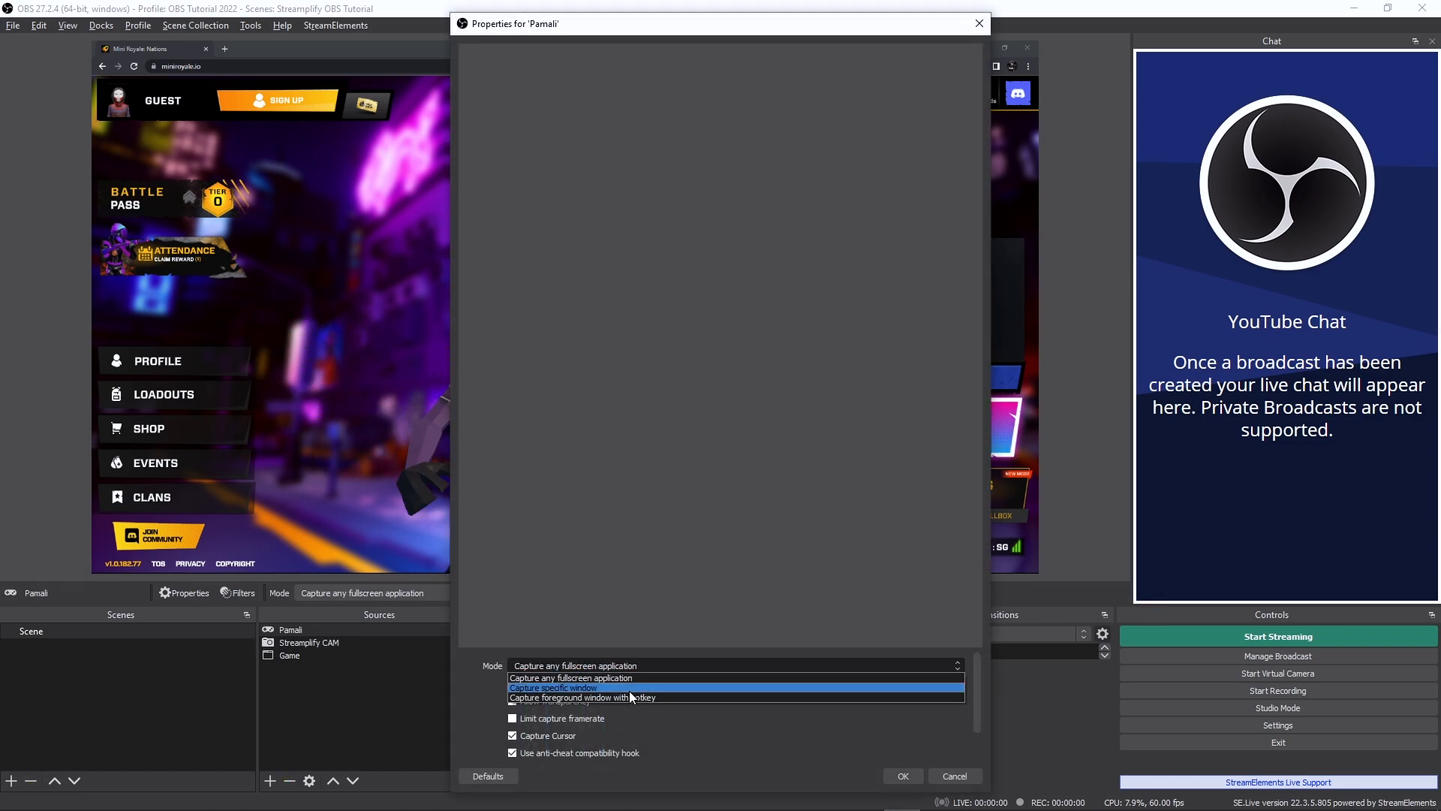
left_click(629, 690)
left_click(630, 683)
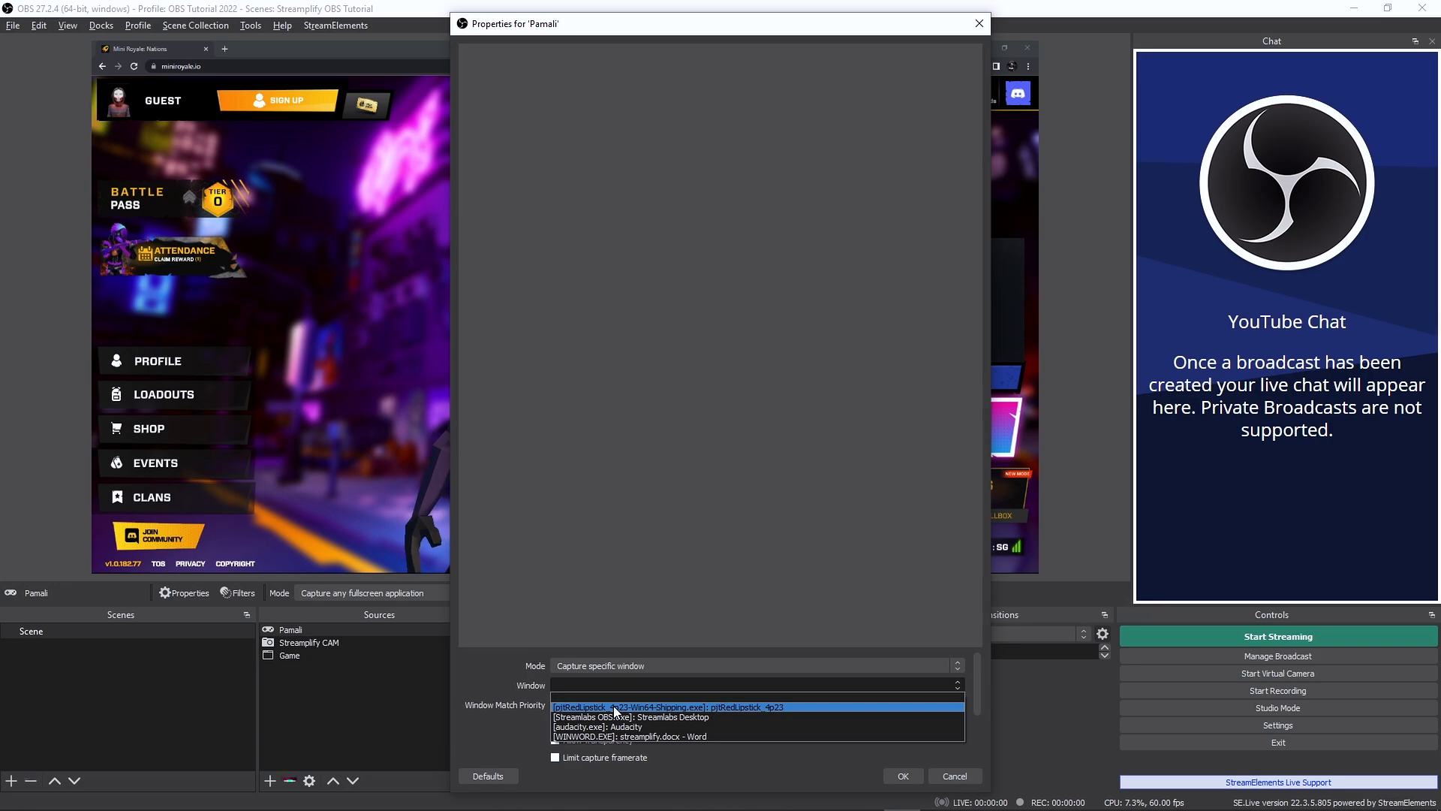
left_click(615, 707)
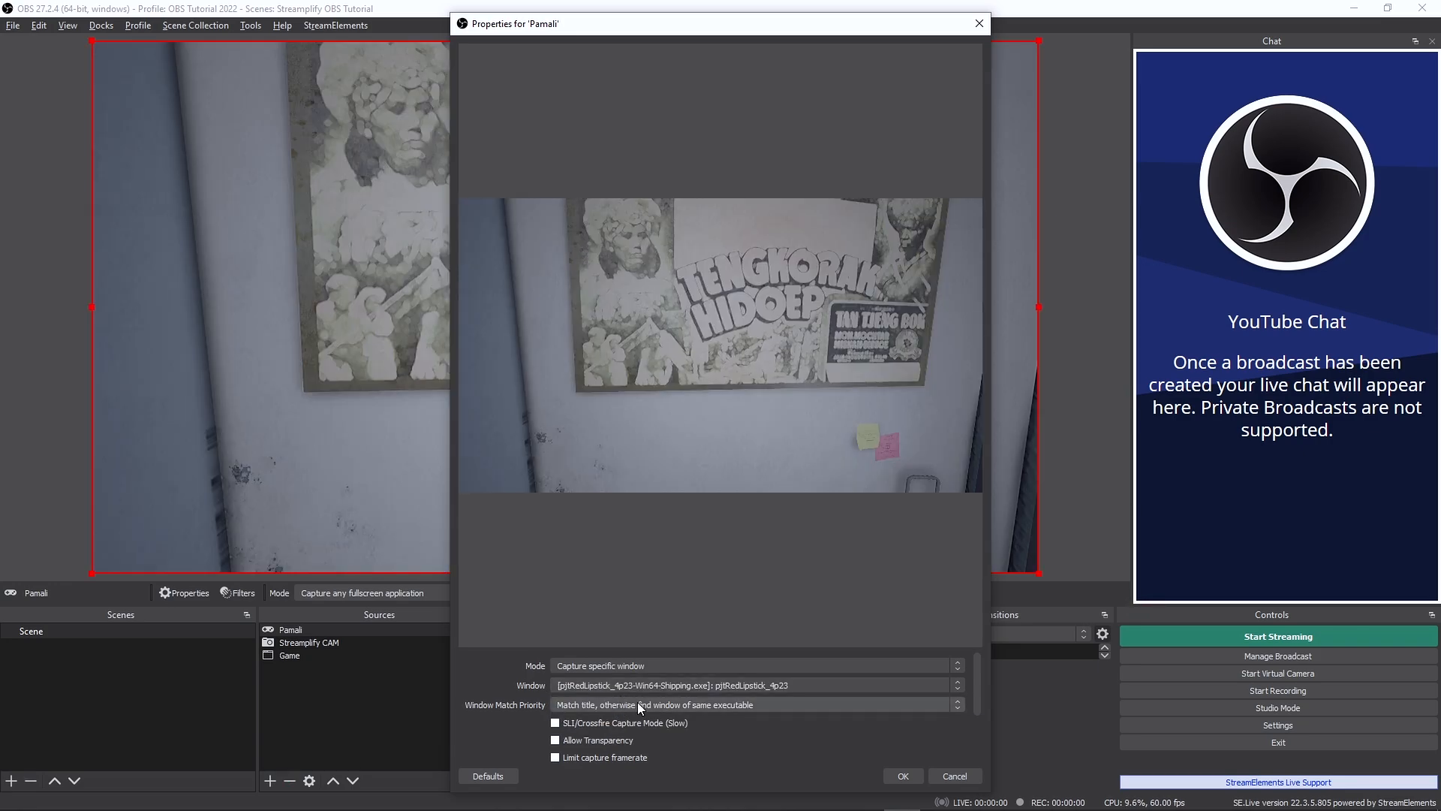
left_click(637, 702)
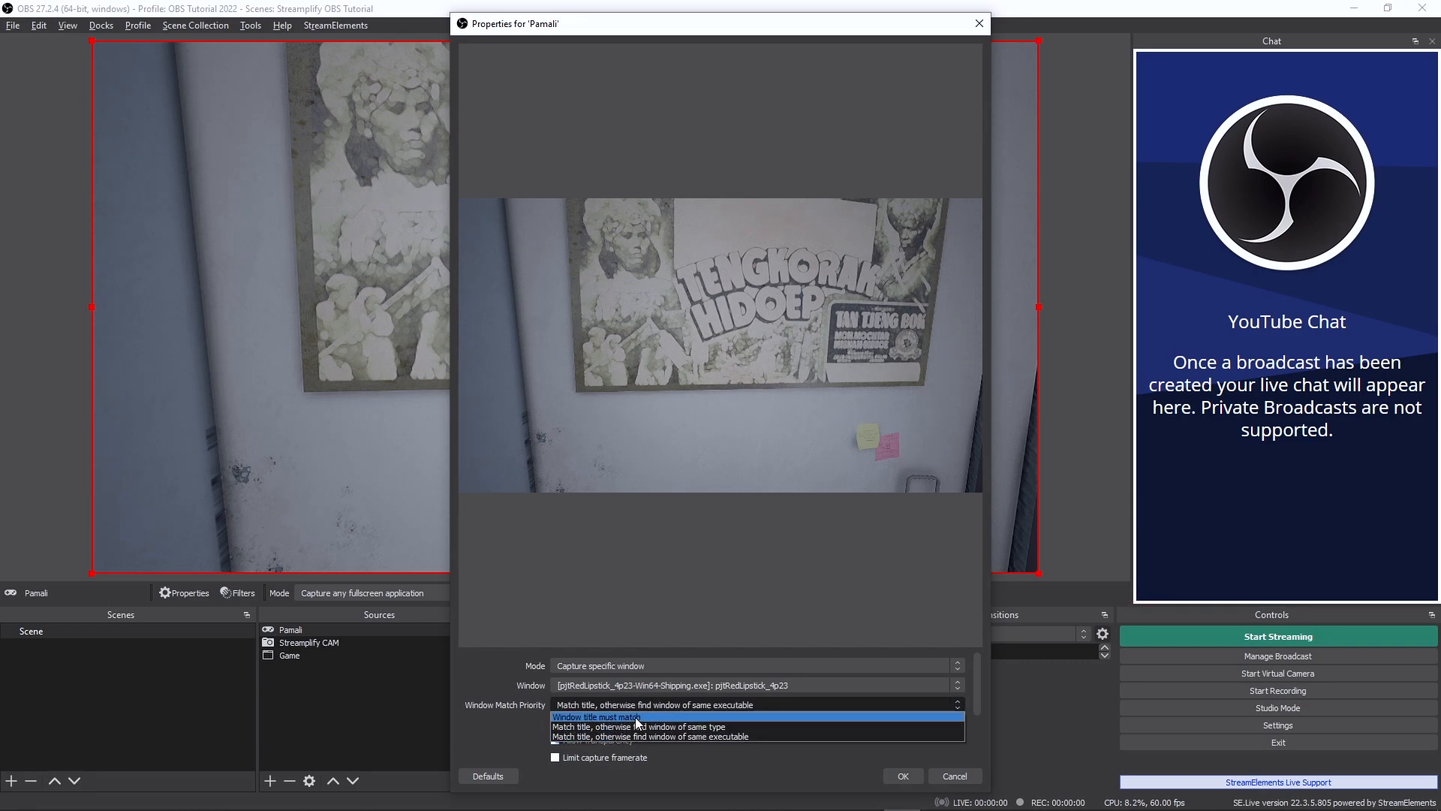
left_click(525, 713)
scroll(669, 739, "down", 2)
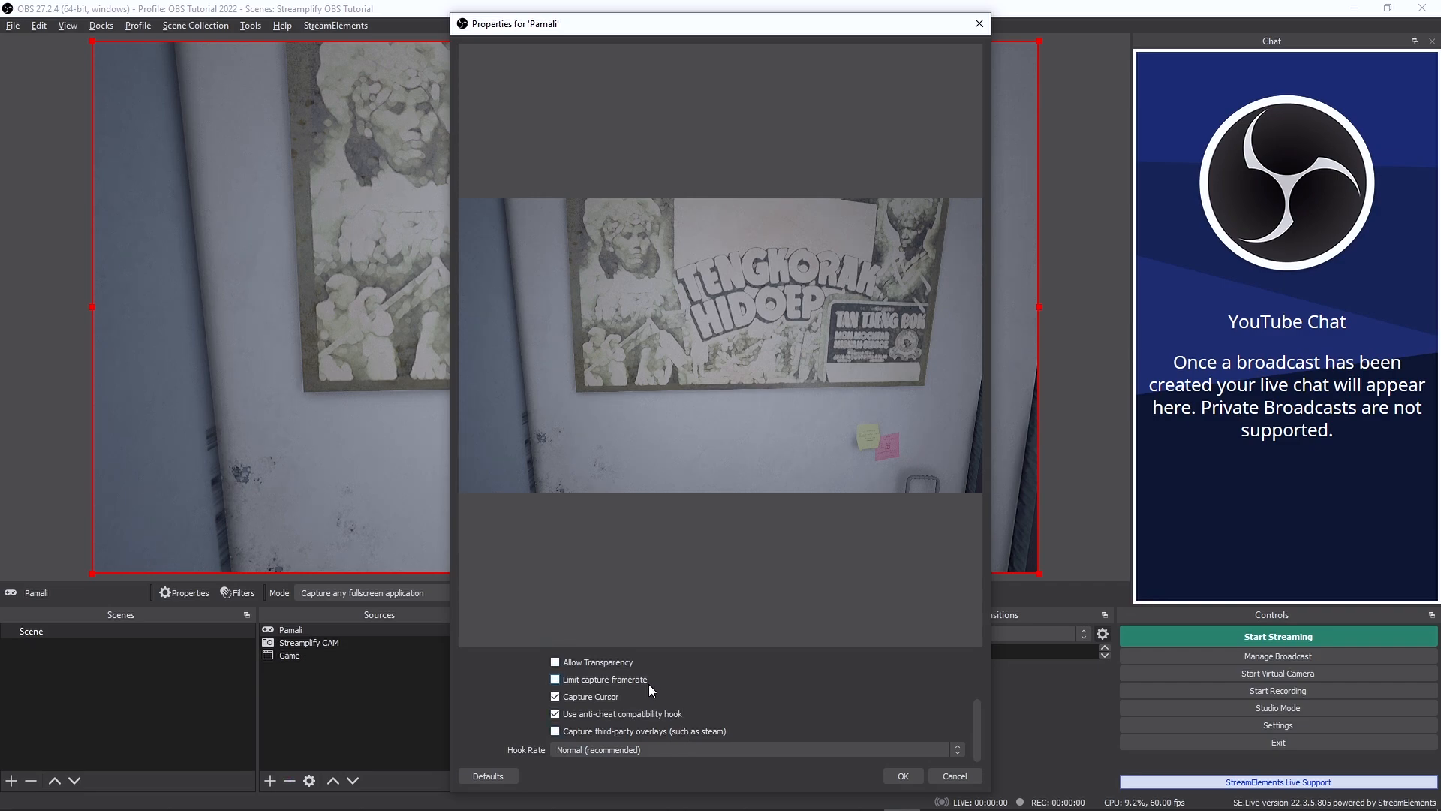
left_click(906, 773)
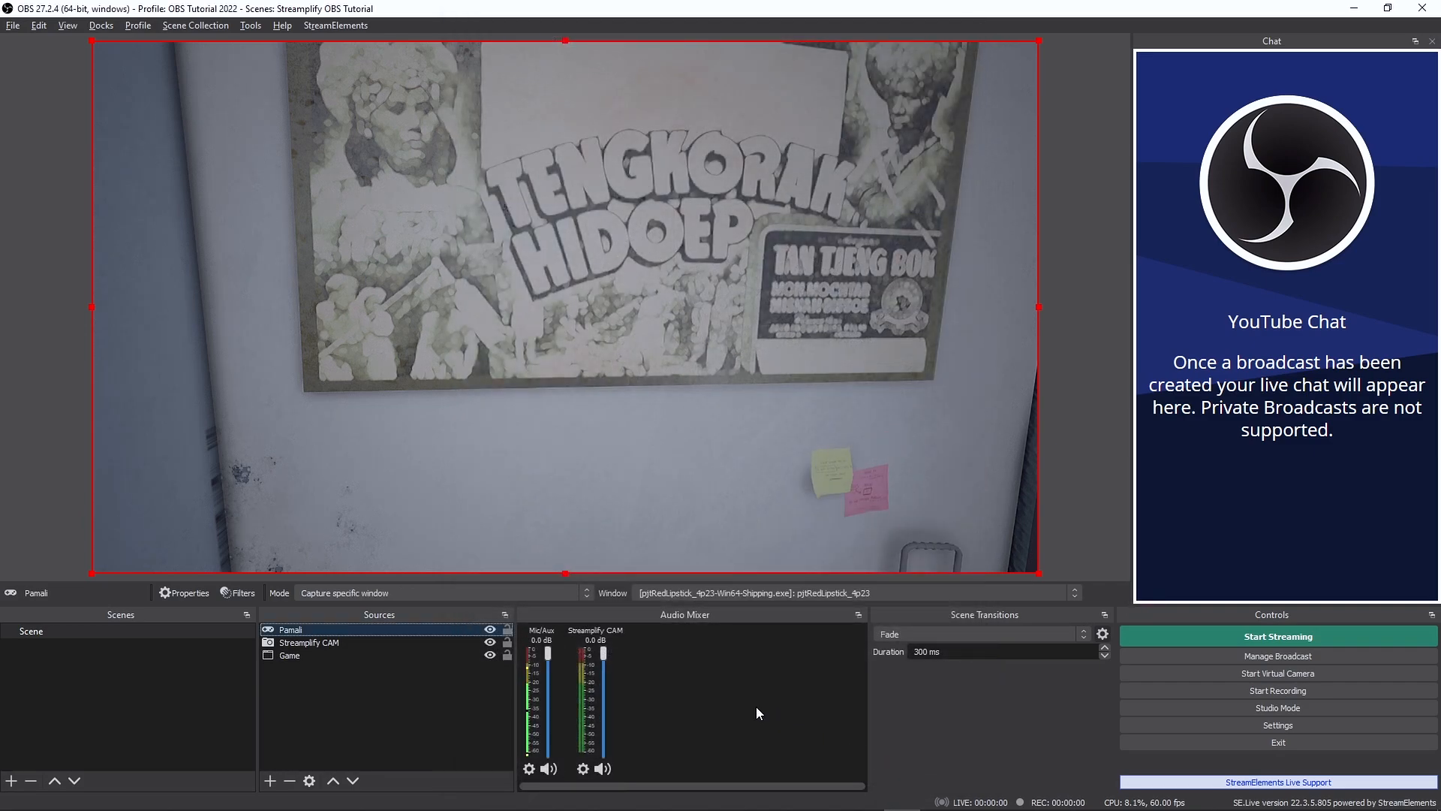
- Move the Pamali source below Streamplify CAM in the source order so the camera overlays the game
left_click_drag(457, 629, 449, 650)
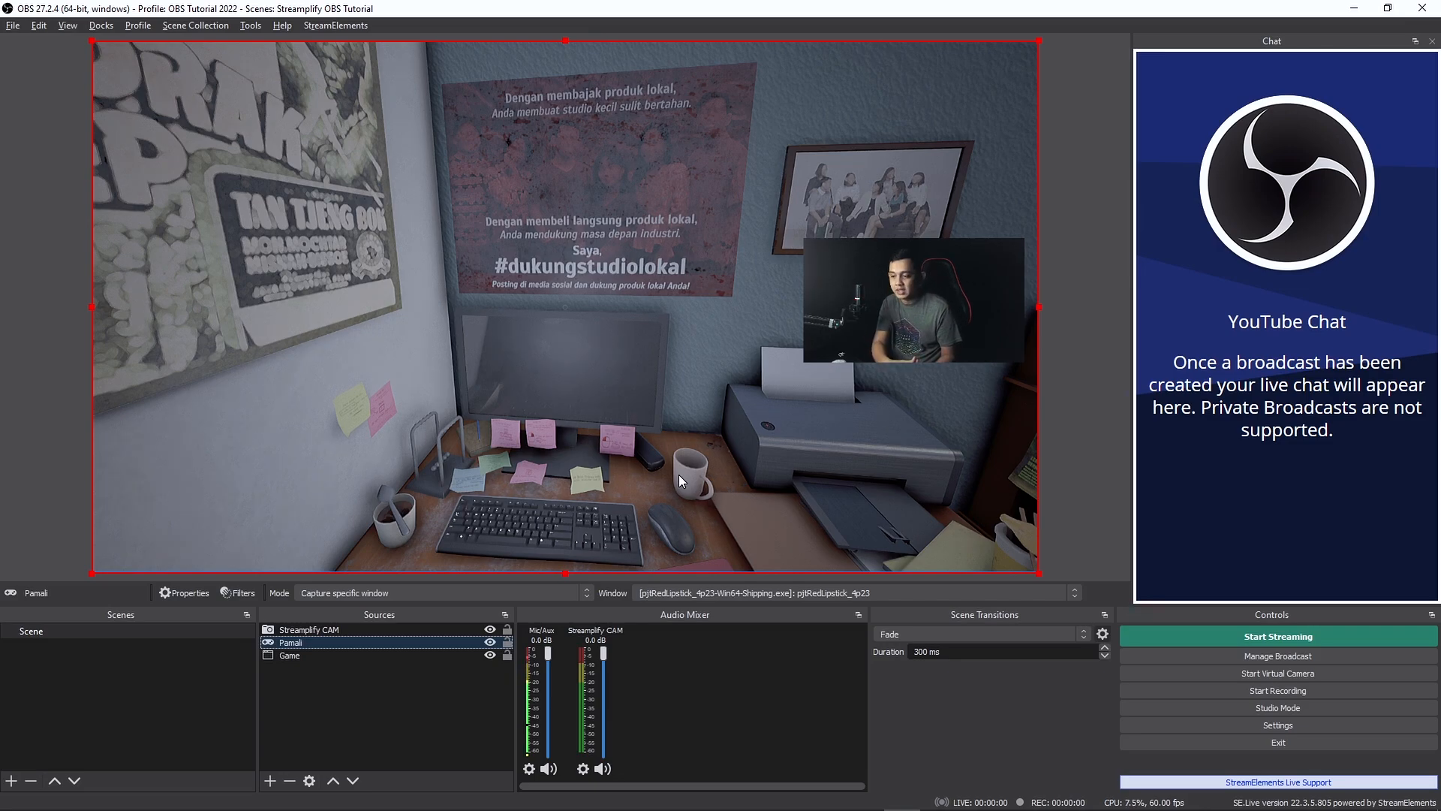
key("alt+Tab")
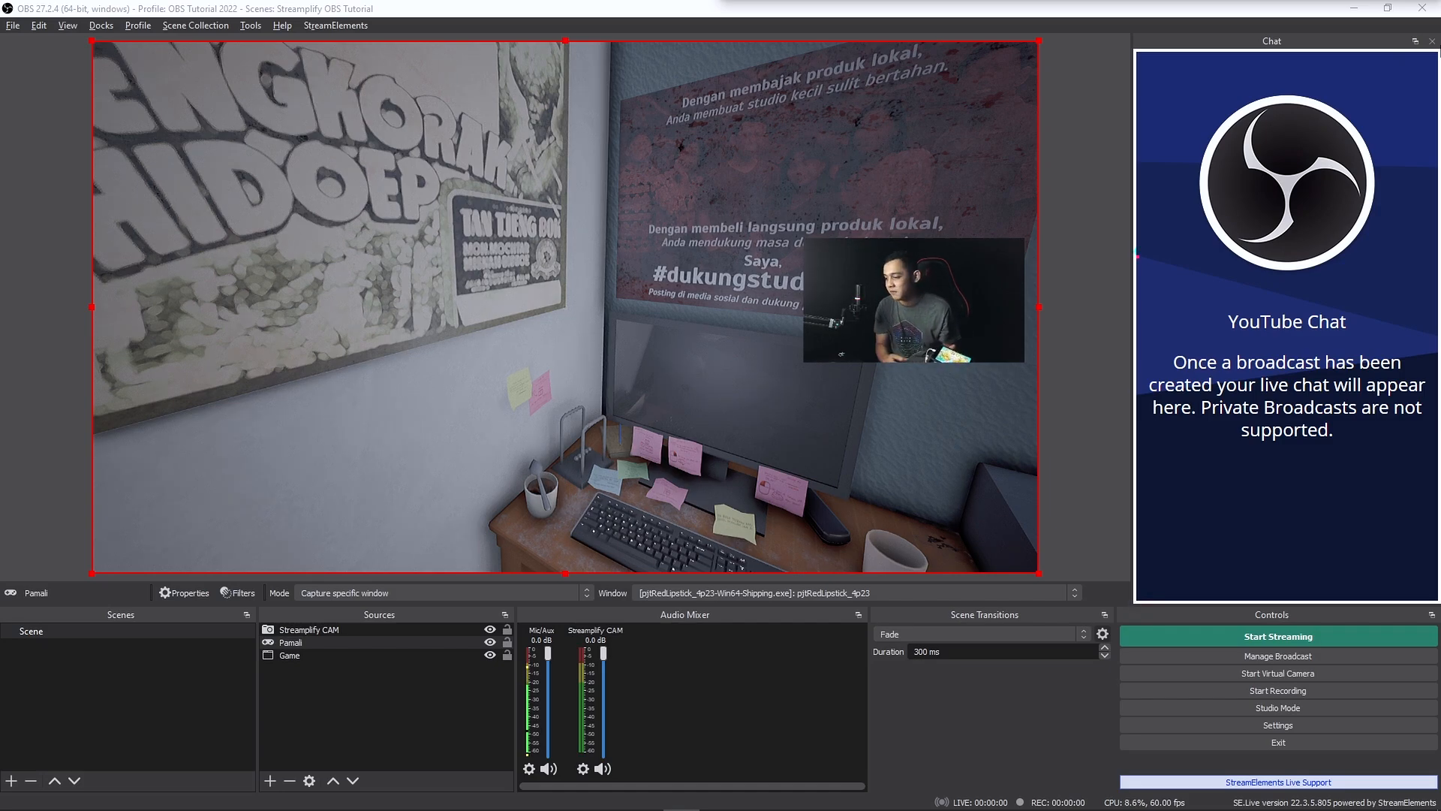
- Add a new Video Capture Device source named Elgato HD60Pro to the scene
left_click(270, 780)
left_click(313, 706)
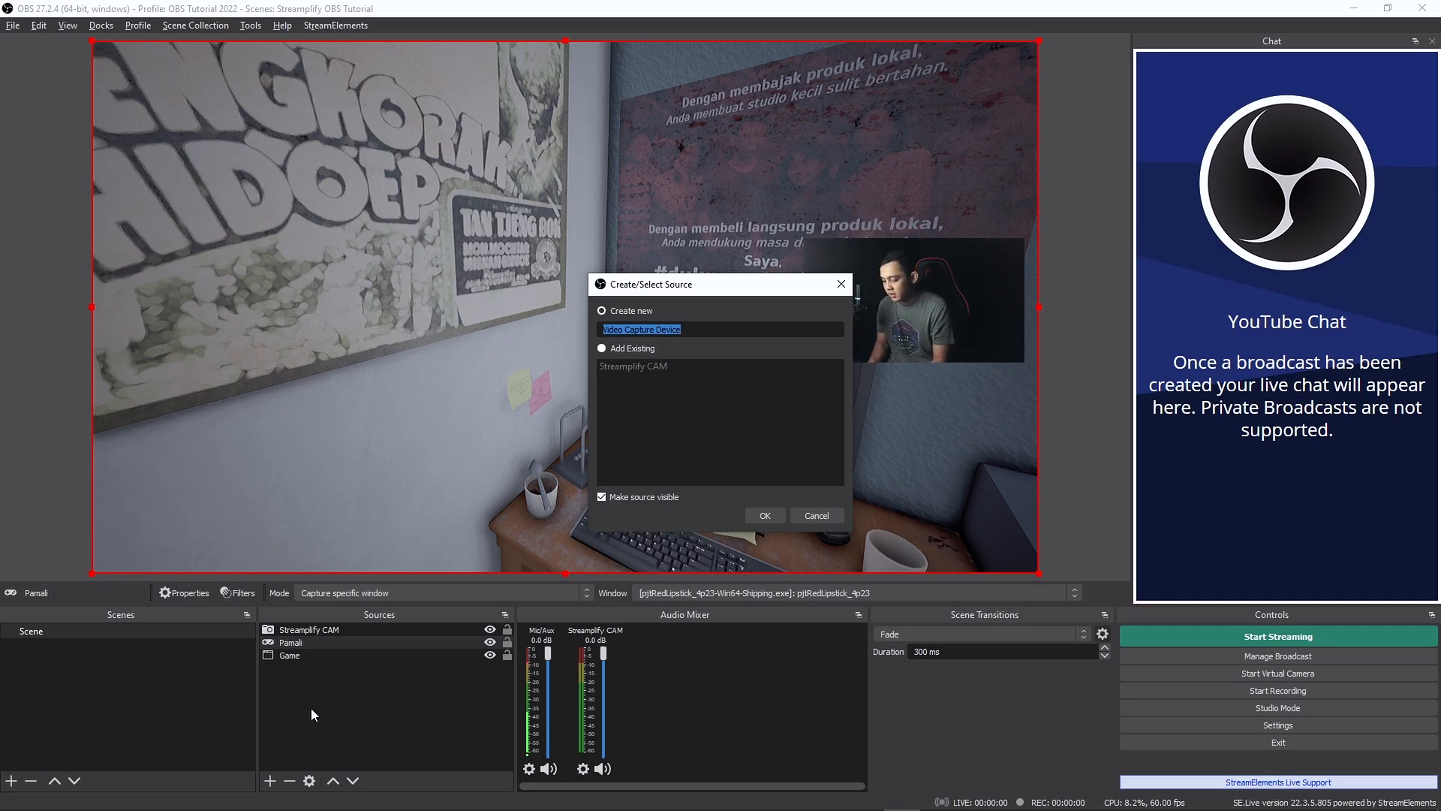
type("Elgato")
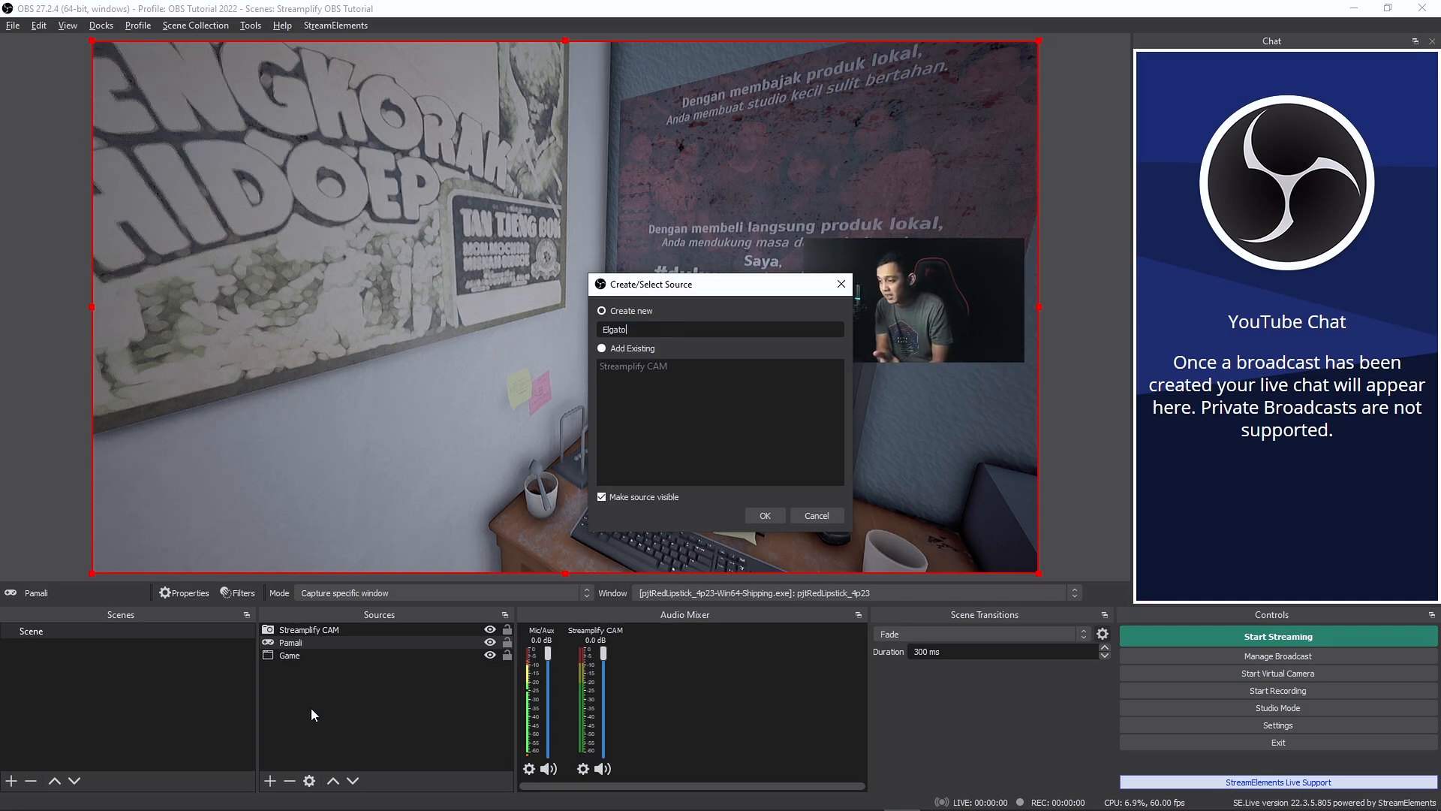
type(" HD")
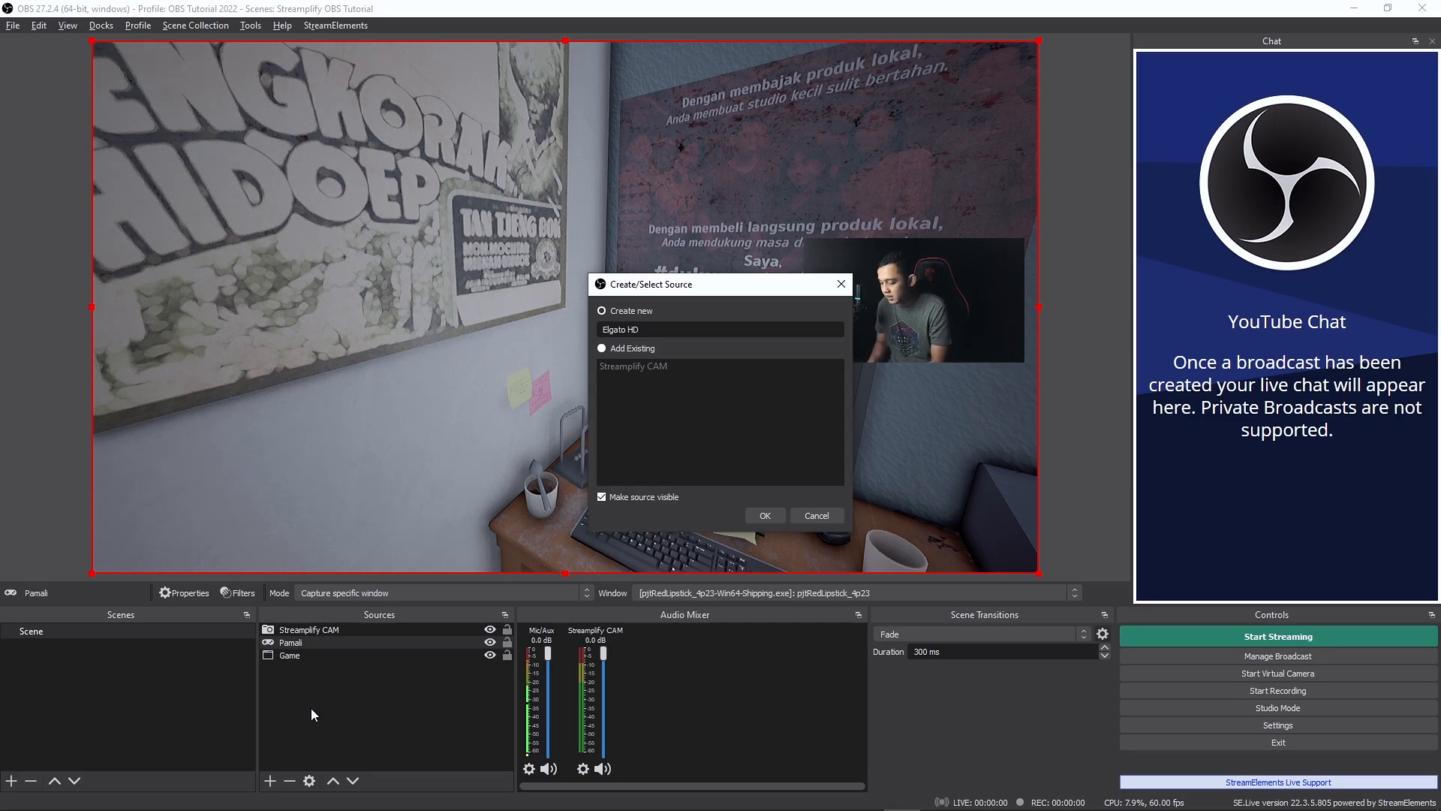
type("60Pro")
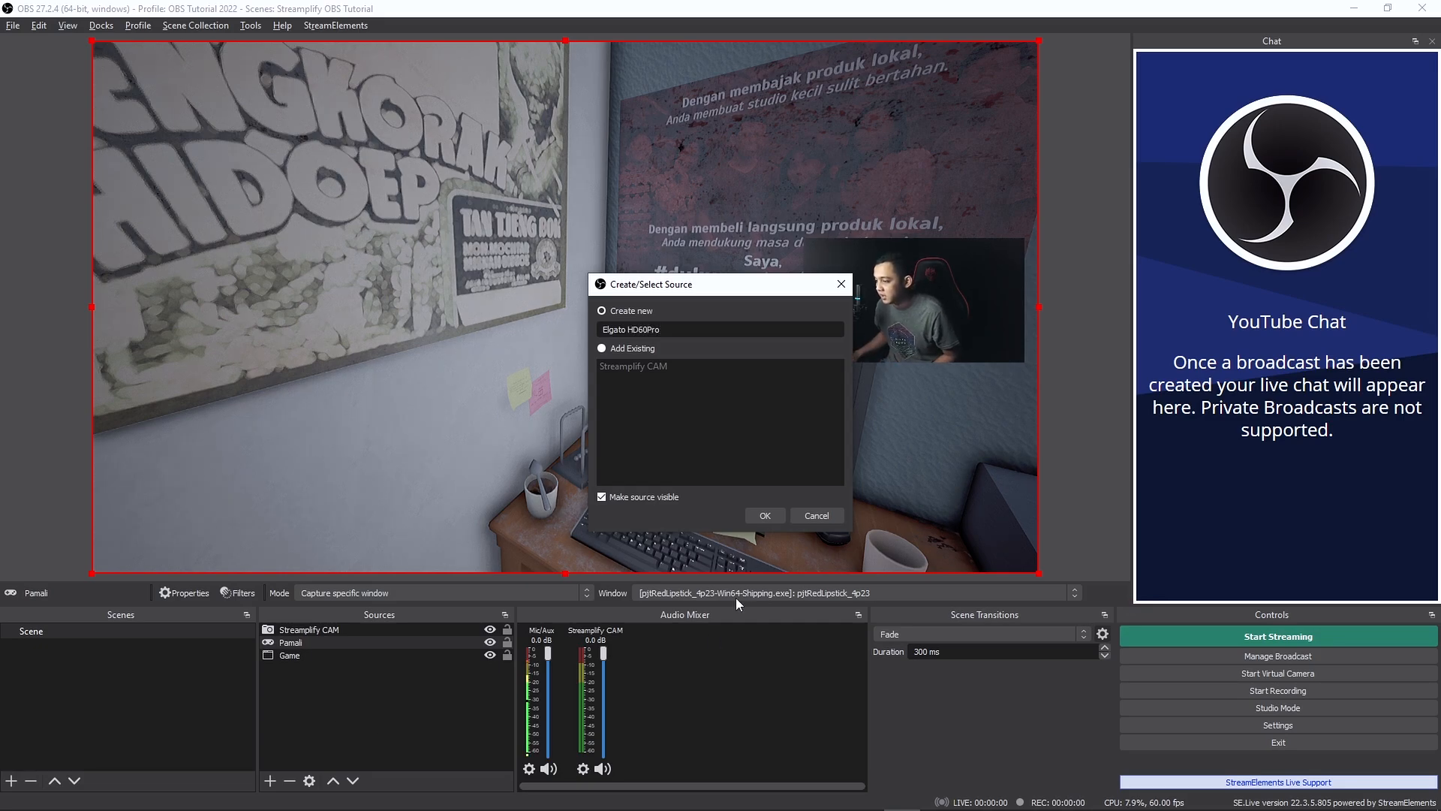
left_click(763, 518)
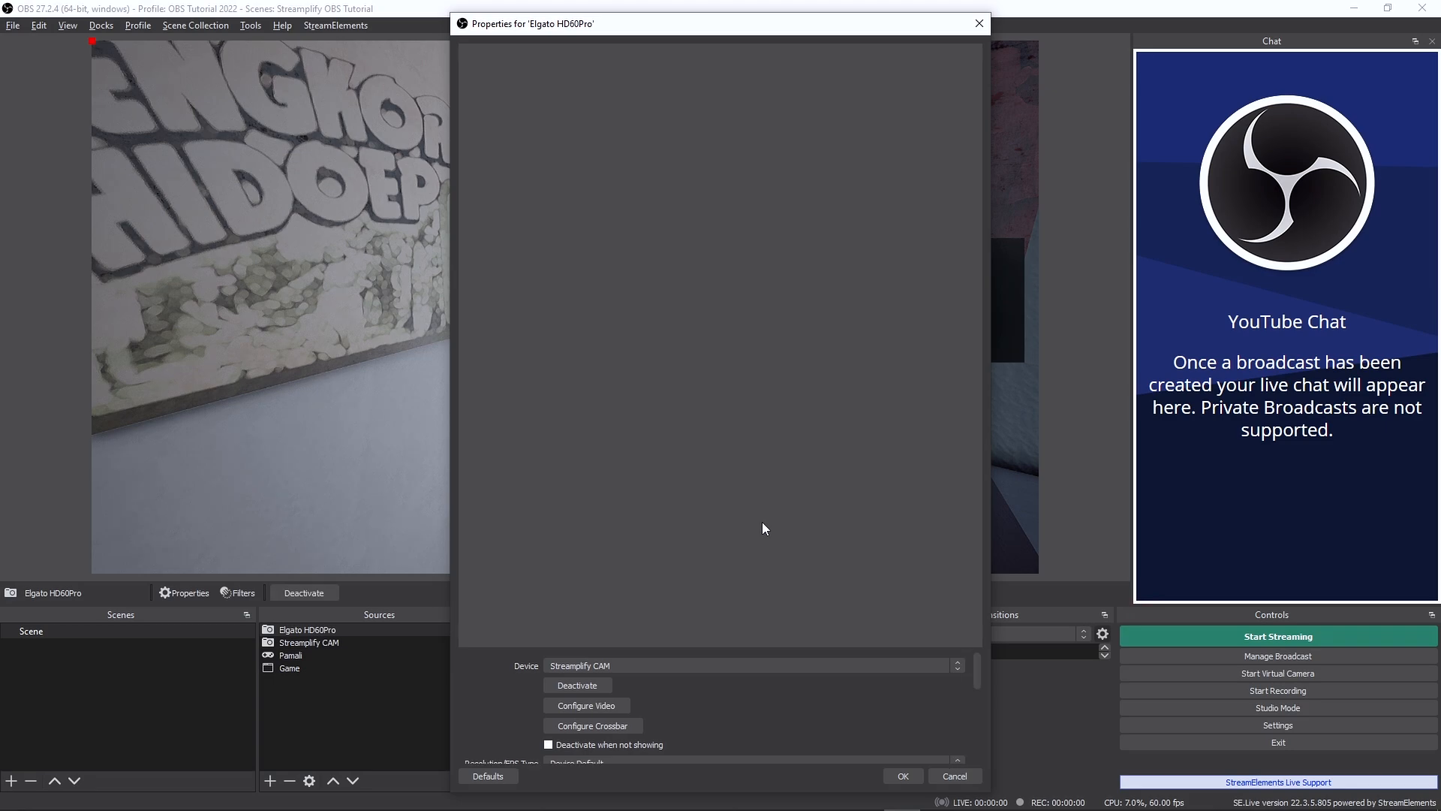
- Set the Elgato HD60Pro source's device to Game Capture HD60 Pro, keep the remaining capture settings at their defaults, and accept the properties
left_click(647, 666)
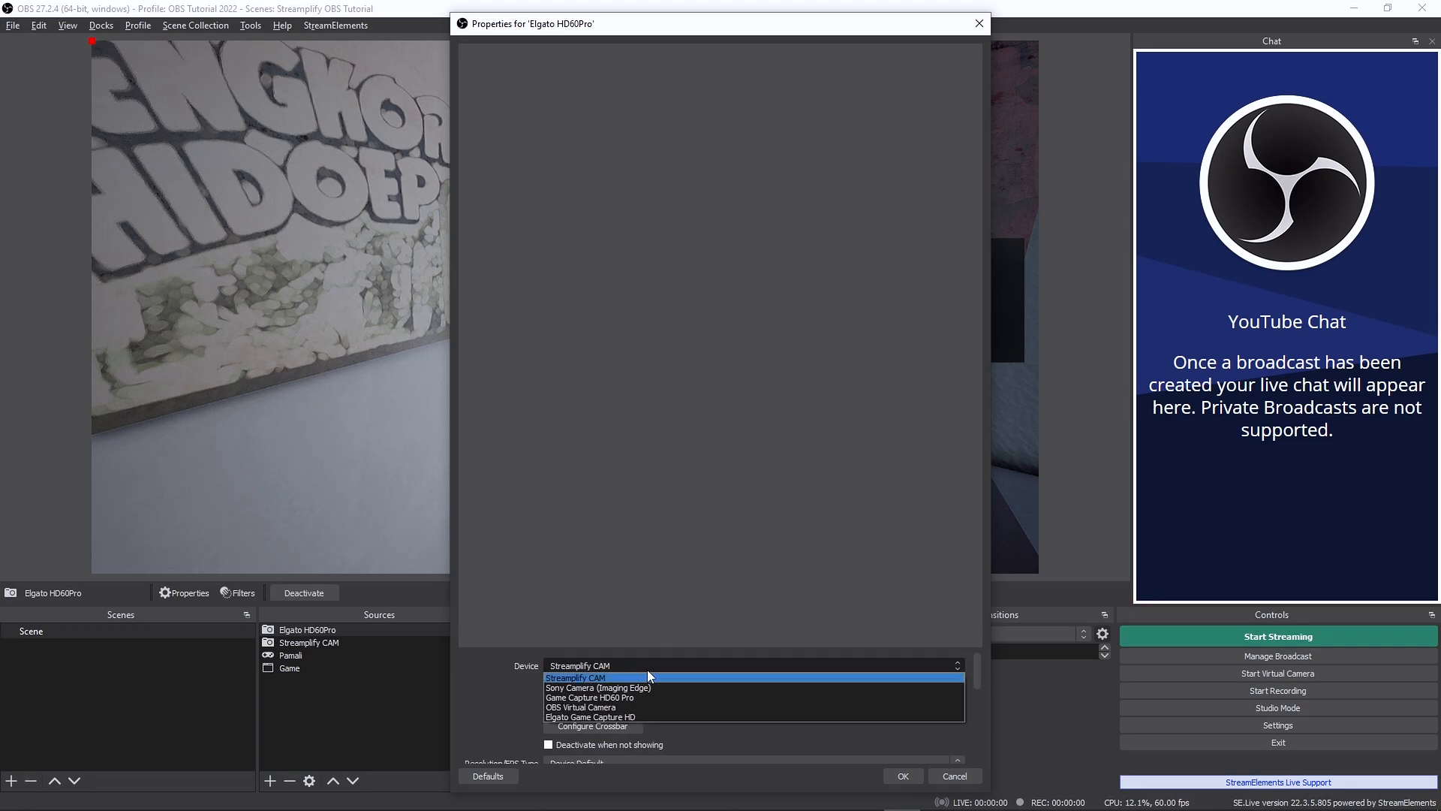
left_click(619, 697)
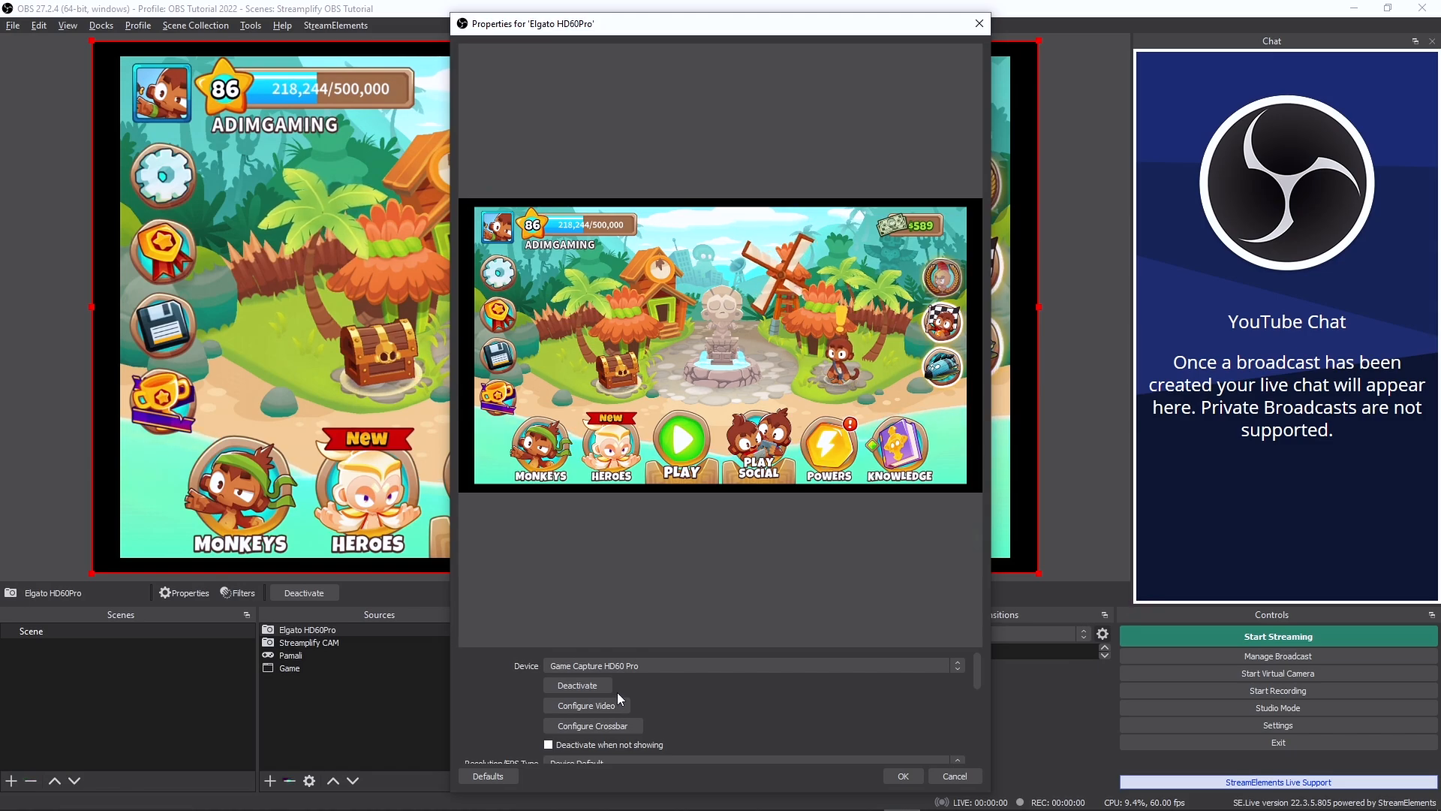
scroll(887, 713, "down", 4)
scroll(854, 738, "up", 2)
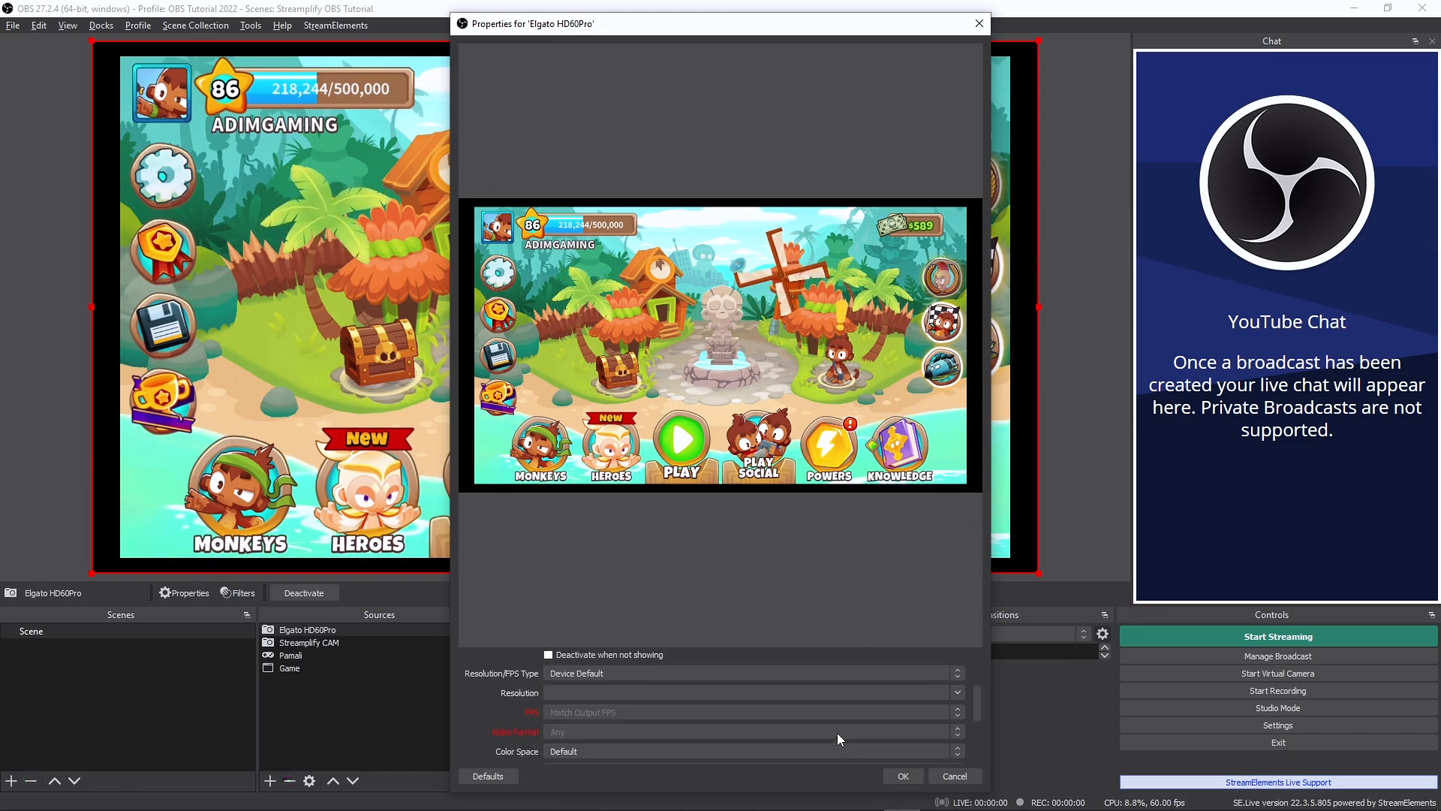
scroll(825, 733, "down", 3)
scroll(766, 726, "up", 1)
scroll(670, 705, "up", 4)
scroll(667, 707, "down", 4)
scroll(666, 722, "up", 2)
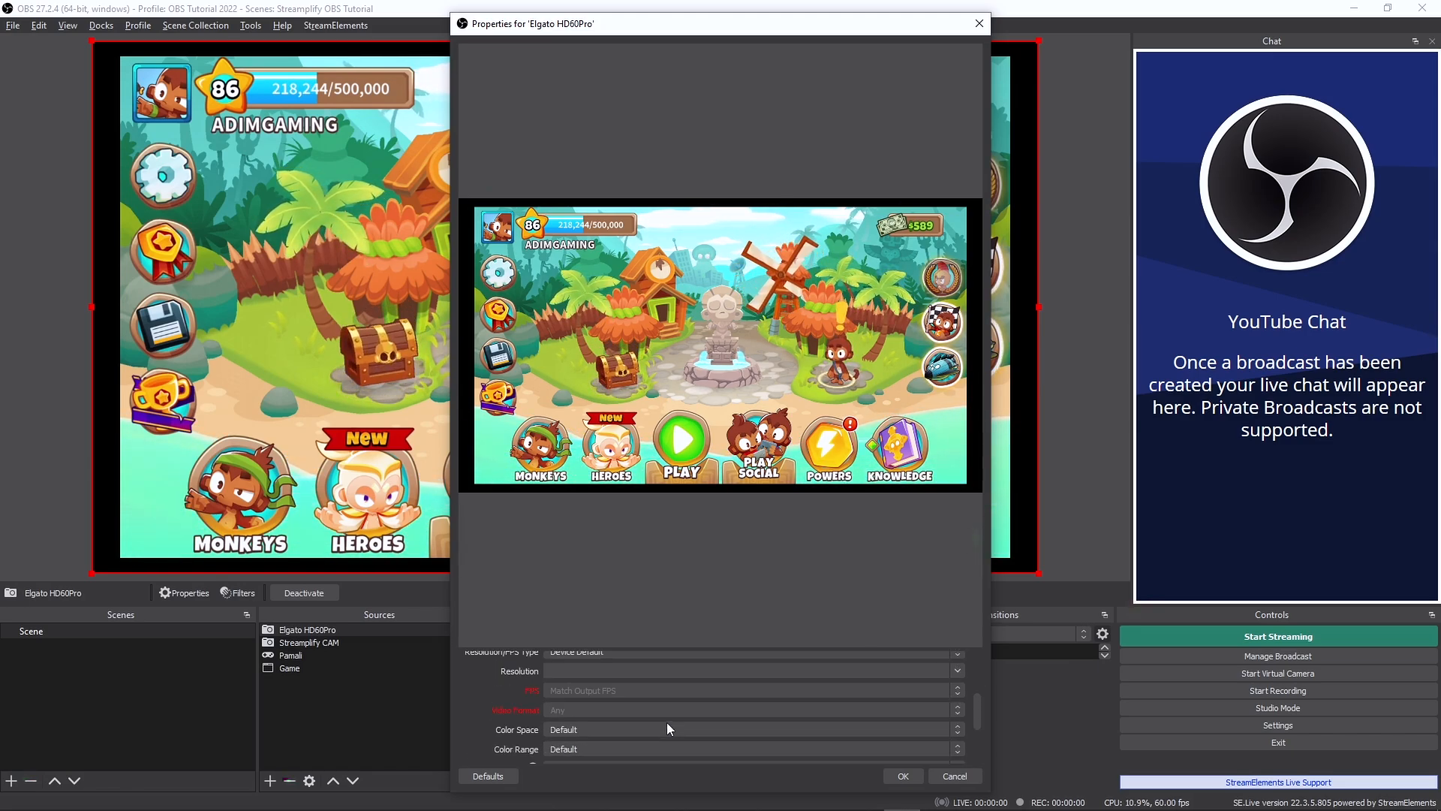
scroll(668, 719, "down", 2)
left_click(895, 773)
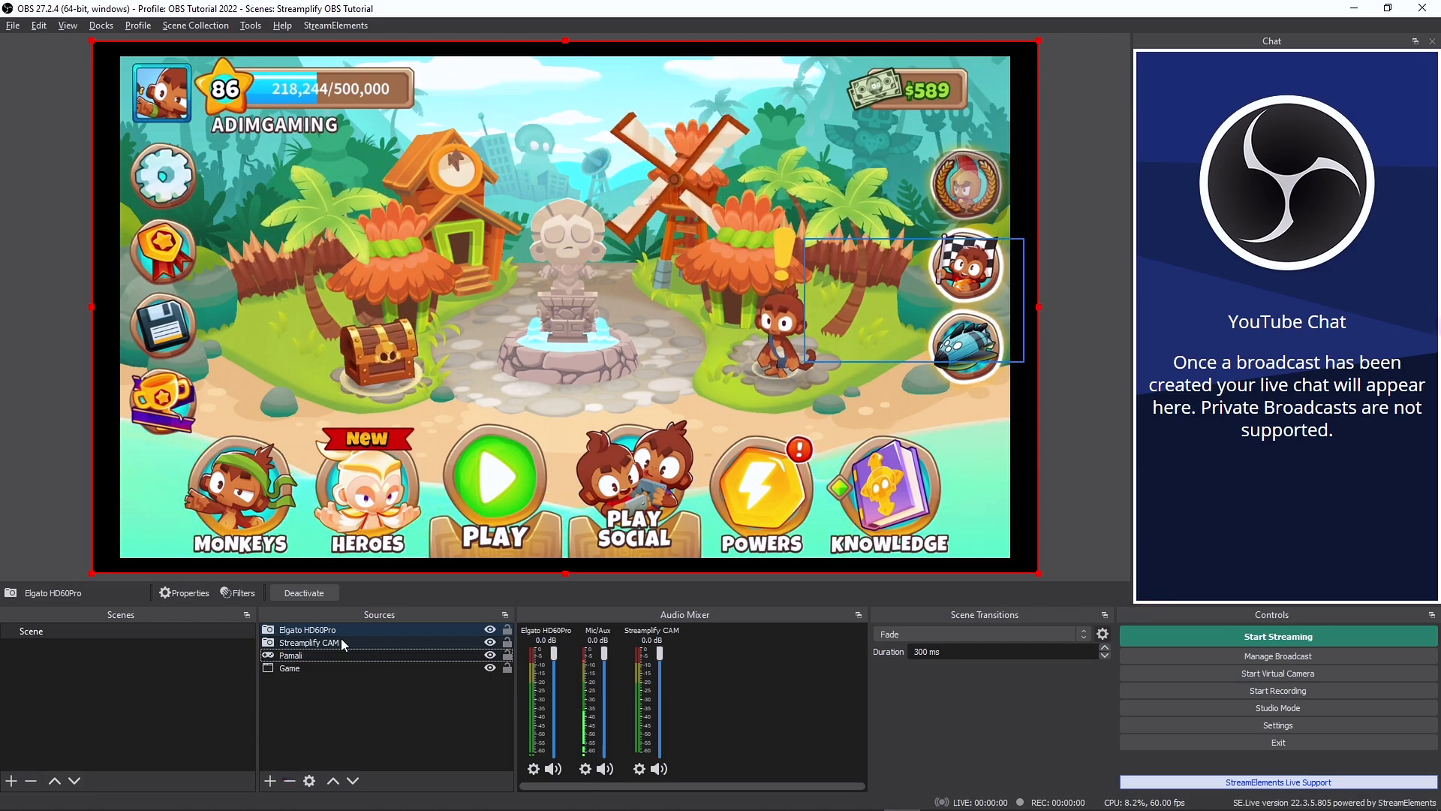
- Place the Elgato HD60Pro source directly below Streamplify CAM and above Pamali in the source order
left_click(353, 781)
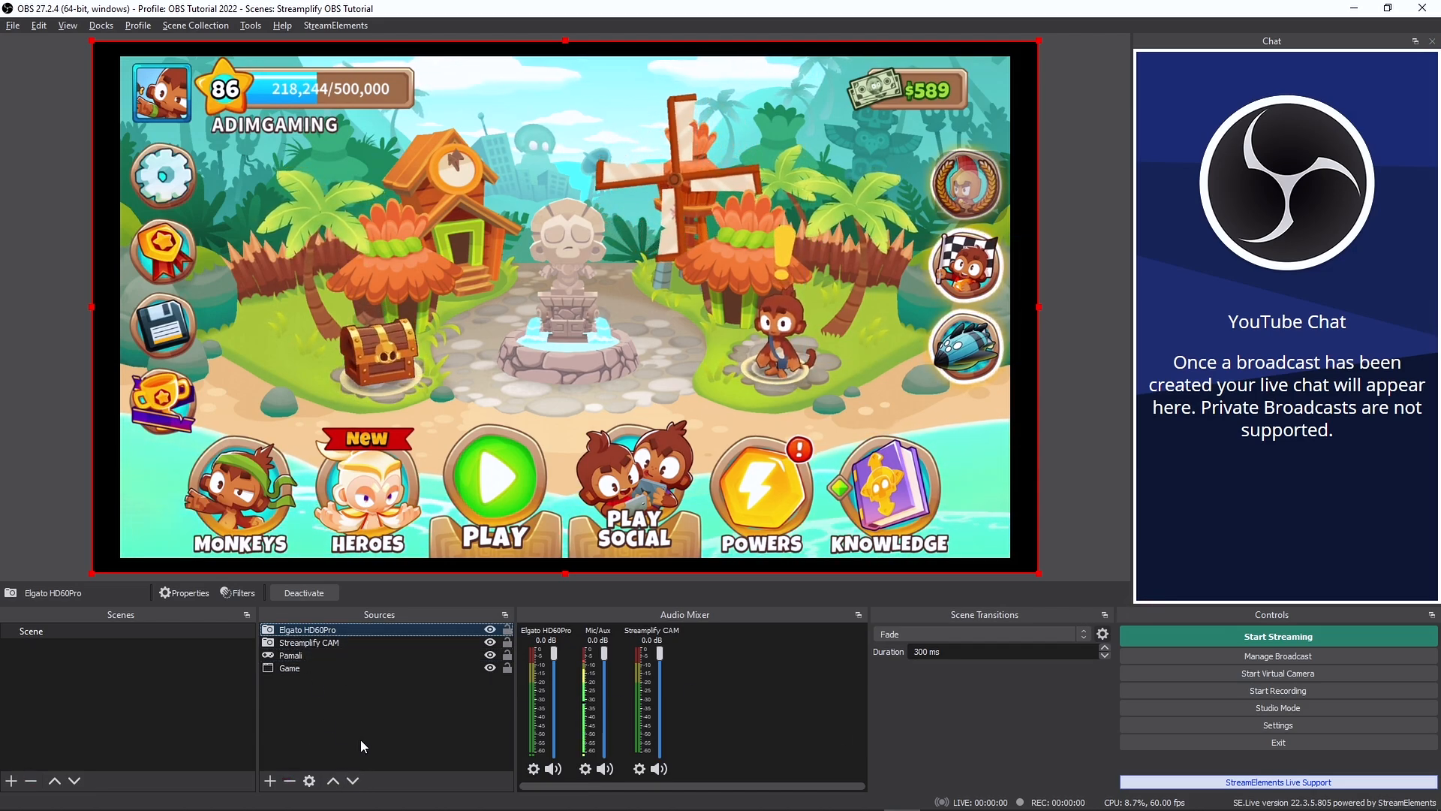
left_click(353, 781)
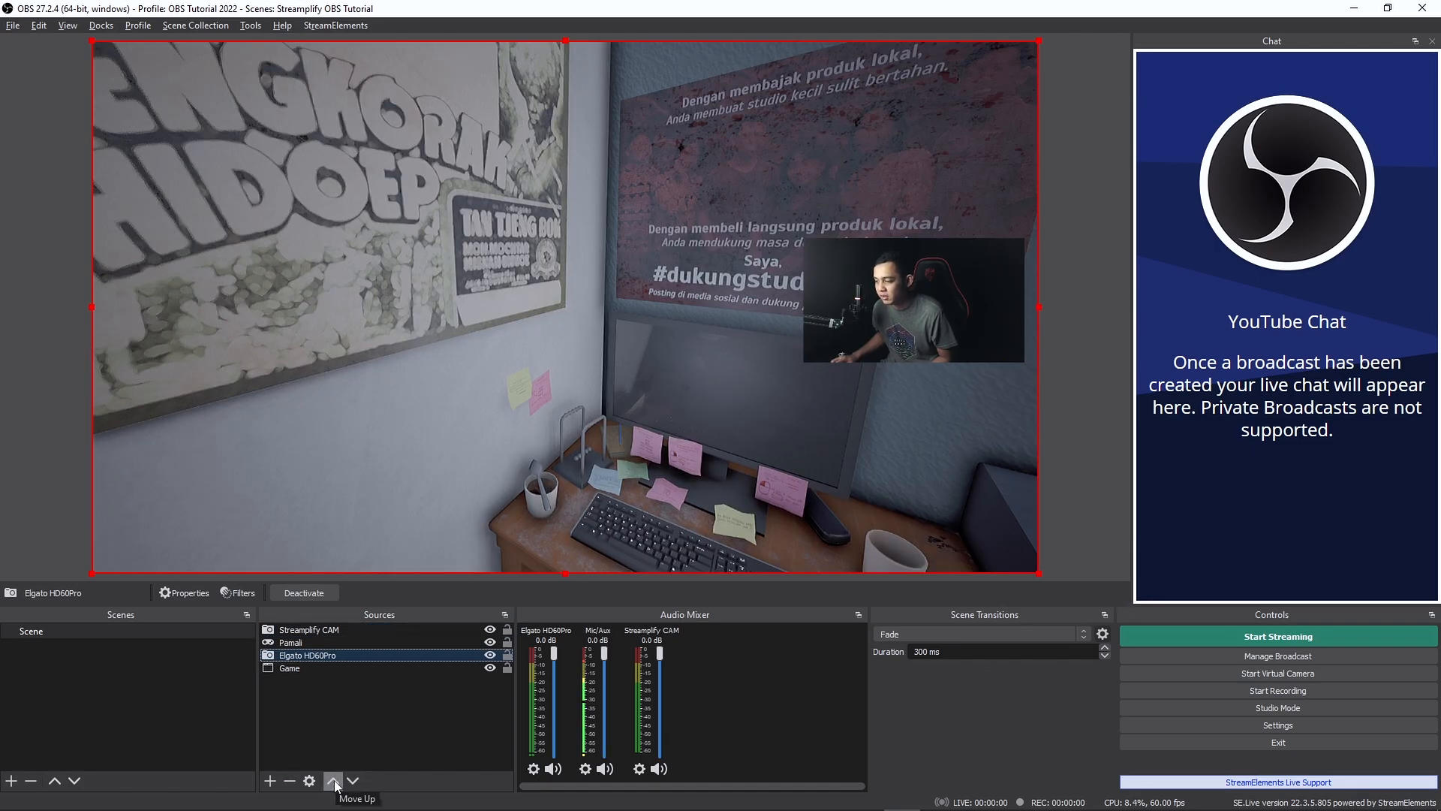
left_click(334, 781)
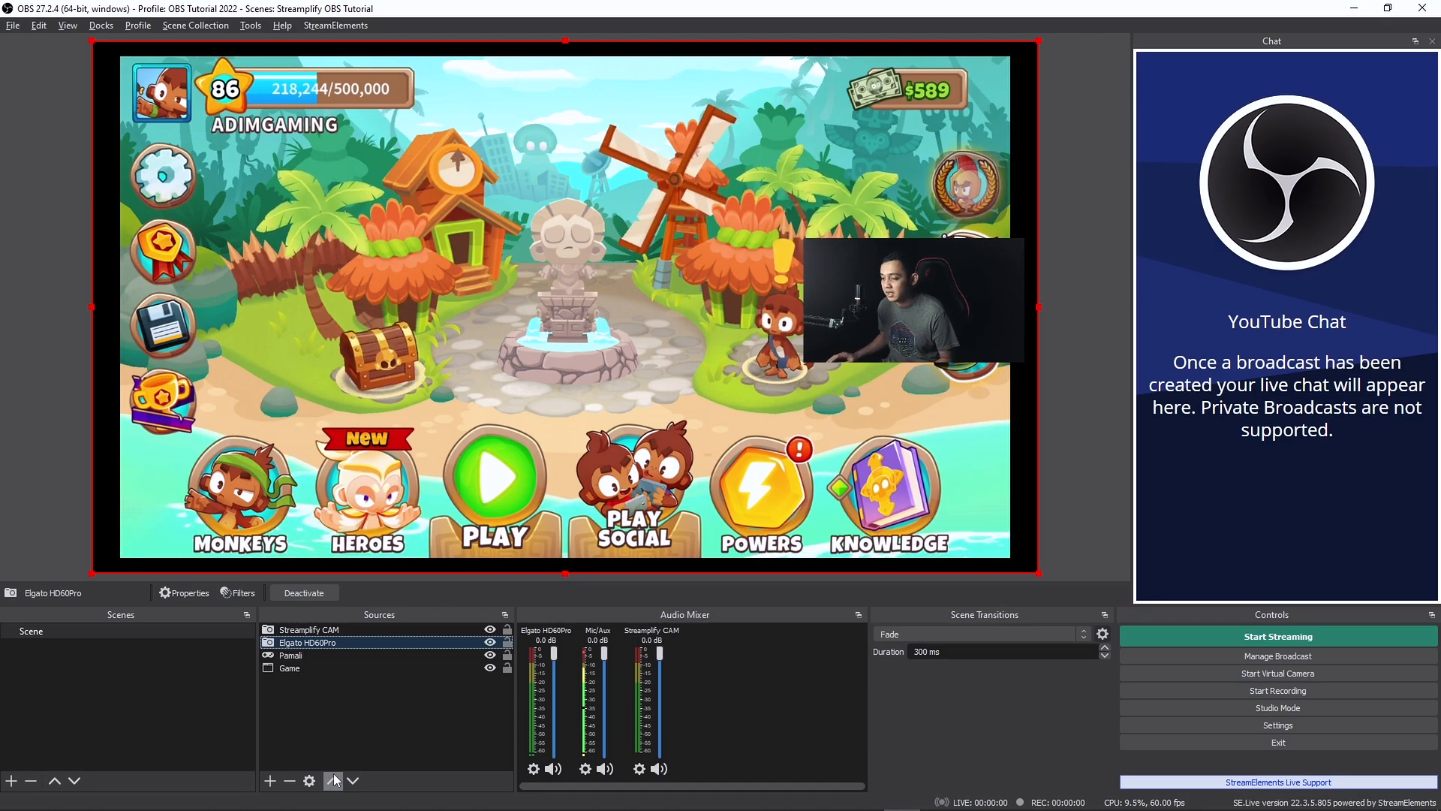
- Hide the Elgato HD60Pro source temporarily, and make it visible again
left_click(490, 643)
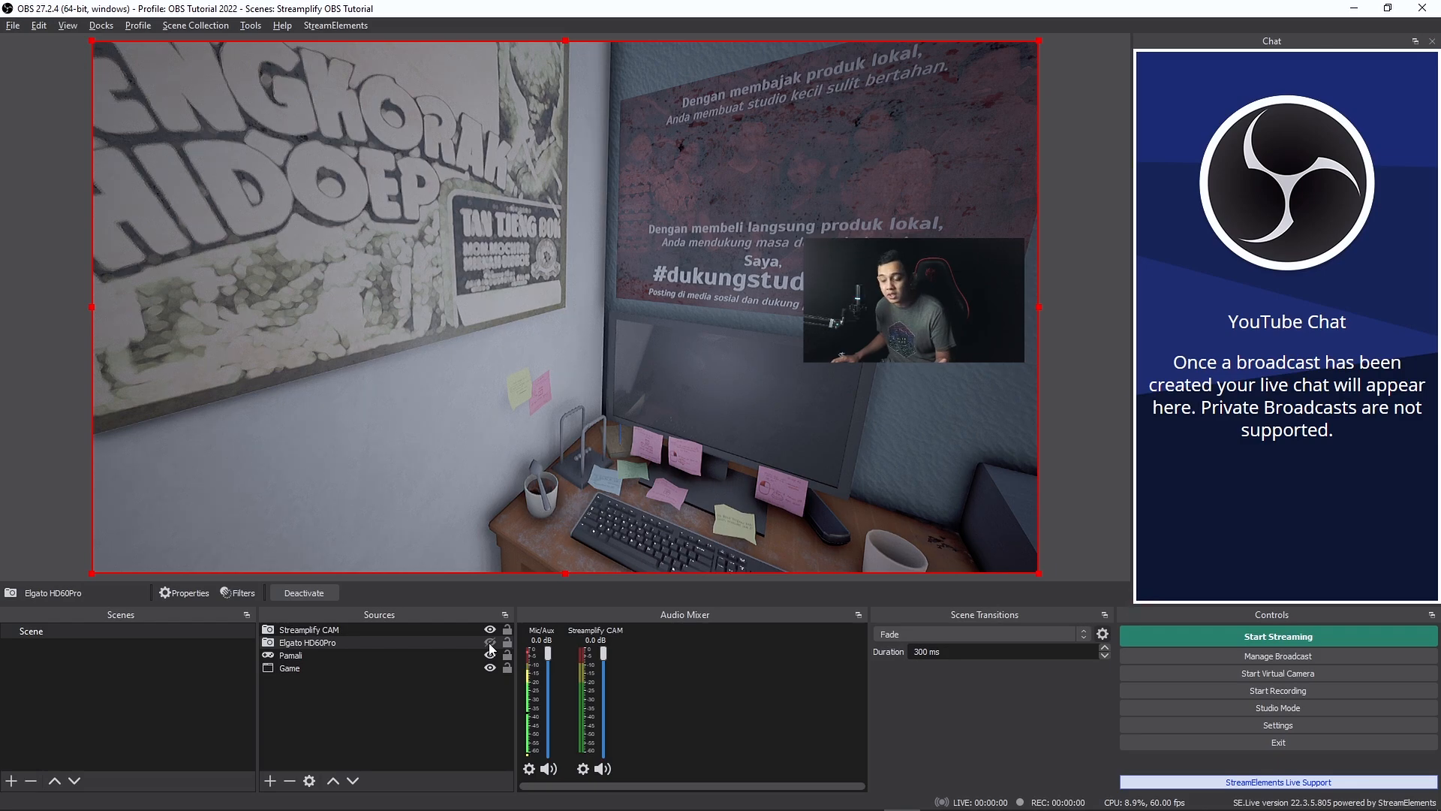
left_click(489, 643)
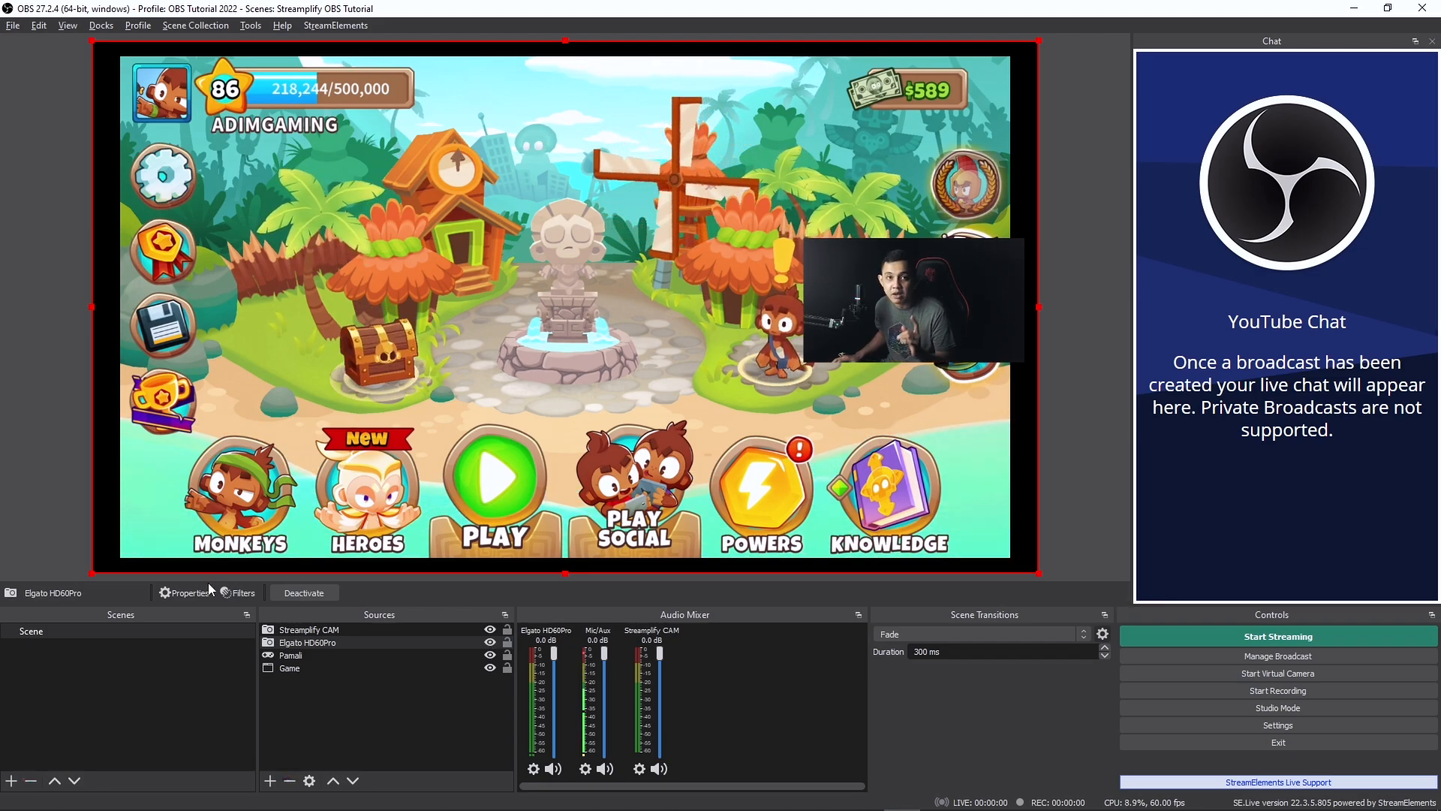
left_click(270, 780)
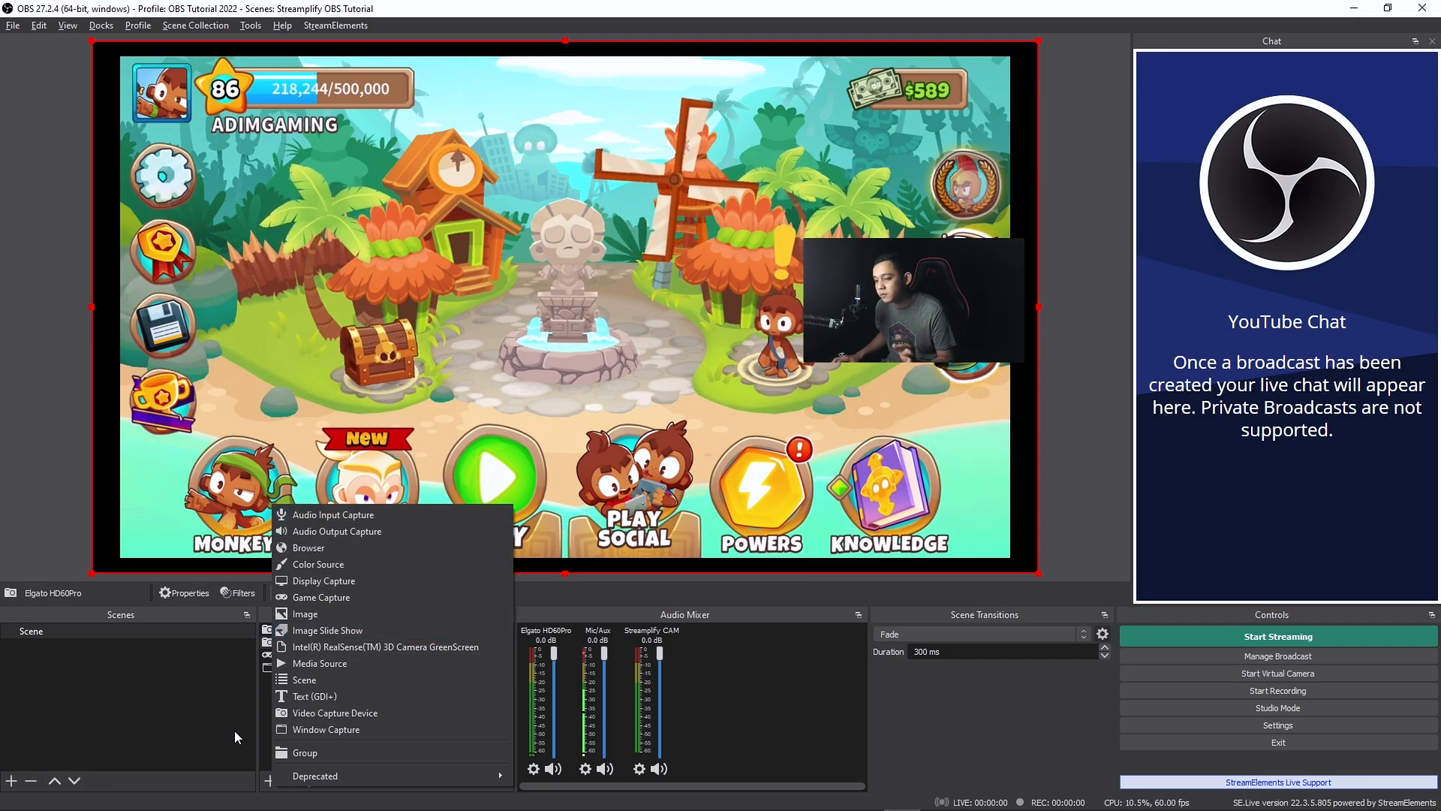
left_click(266, 721)
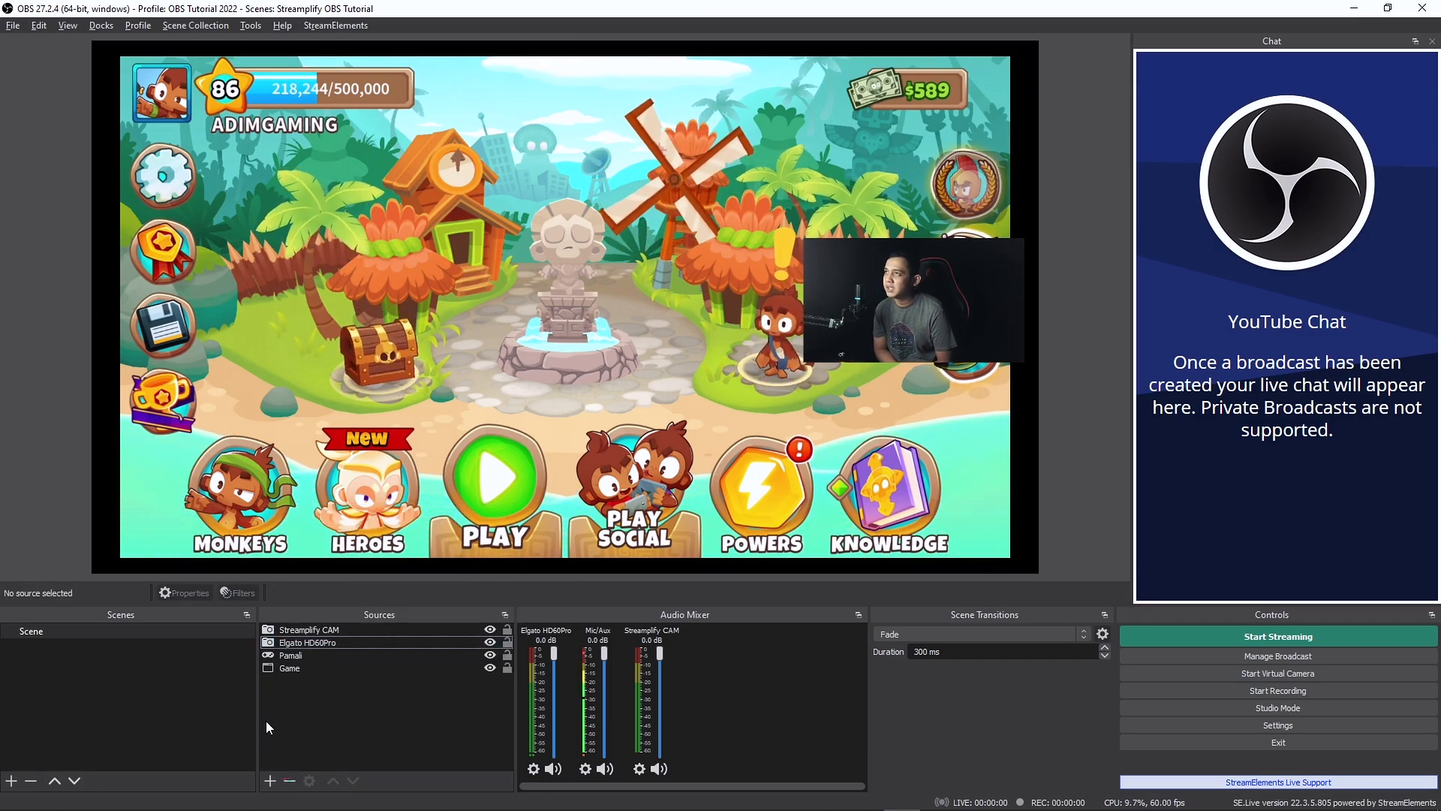